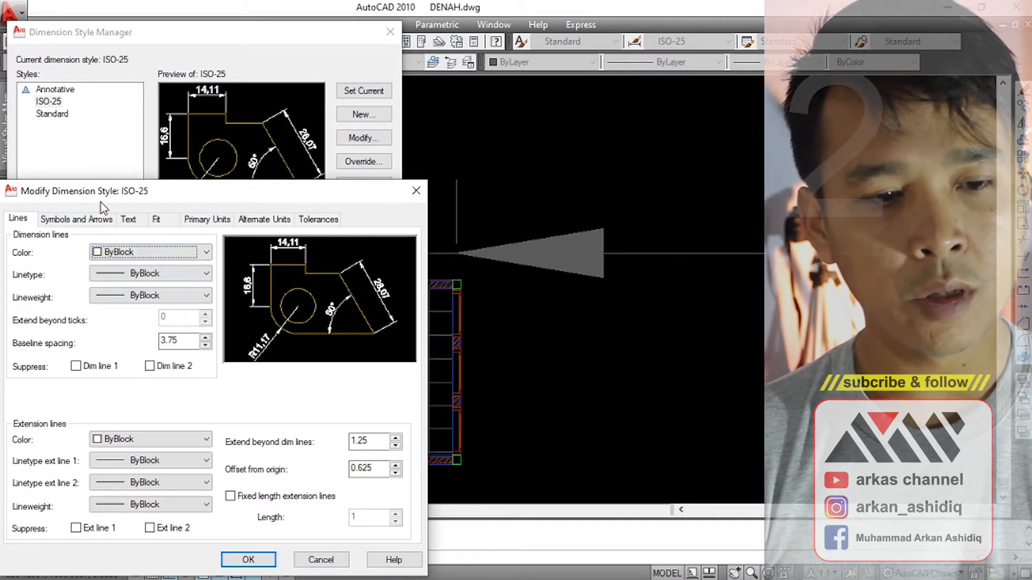
Set the ISO-25 style's baseline spacing, offset from origin and extension beyond dimension lines to 0.18.
left_click(76, 219)
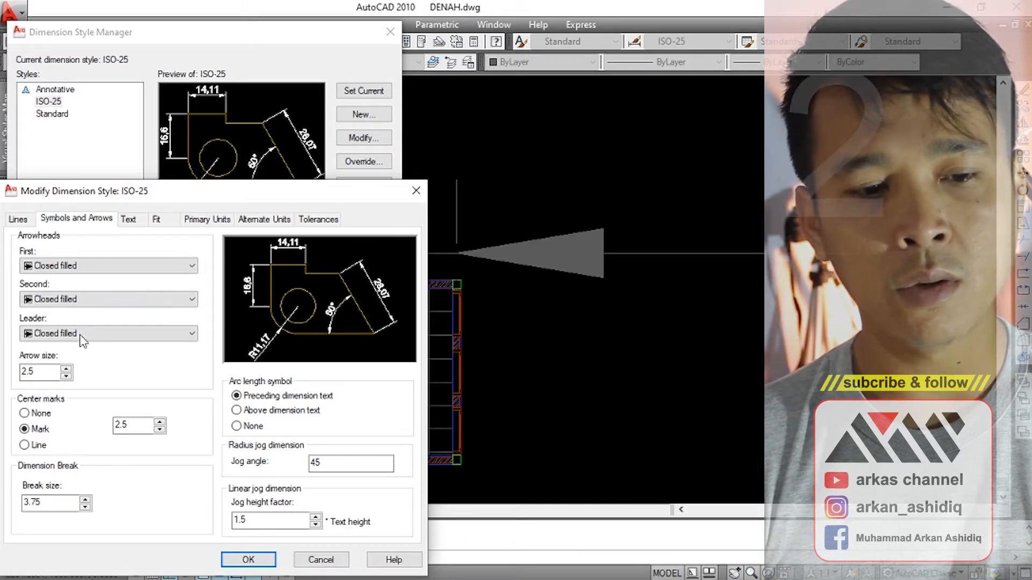
left_click(128, 219)
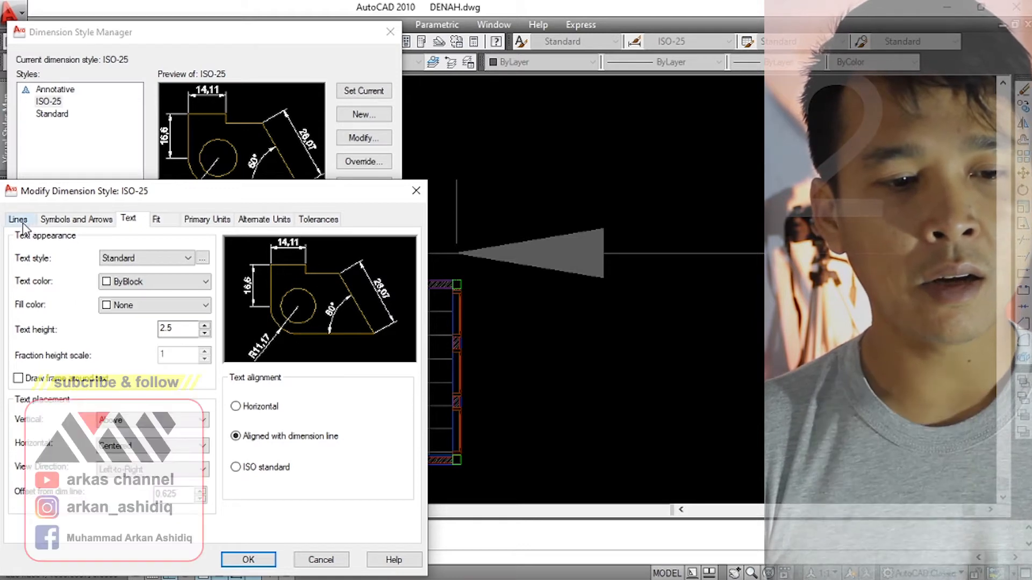
left_click(18, 218)
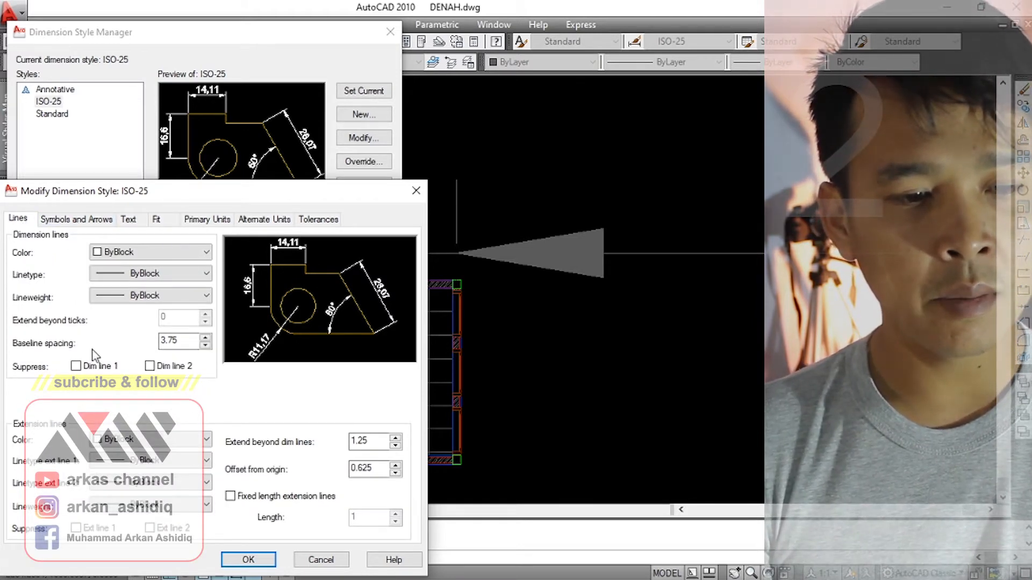
double_click(186, 341)
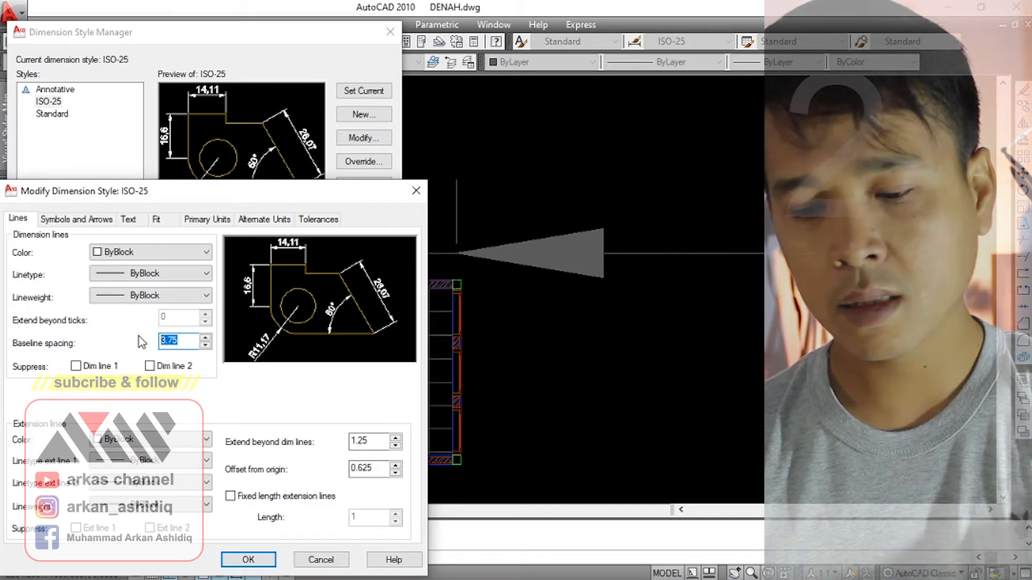
type(".18")
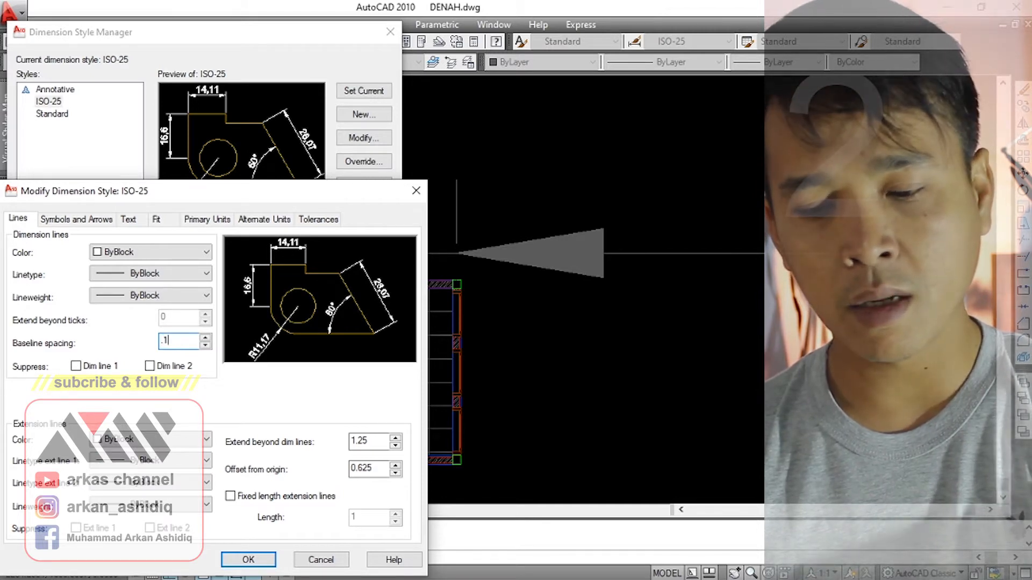
left_click(376, 441)
left_click_drag(376, 441, 368, 469)
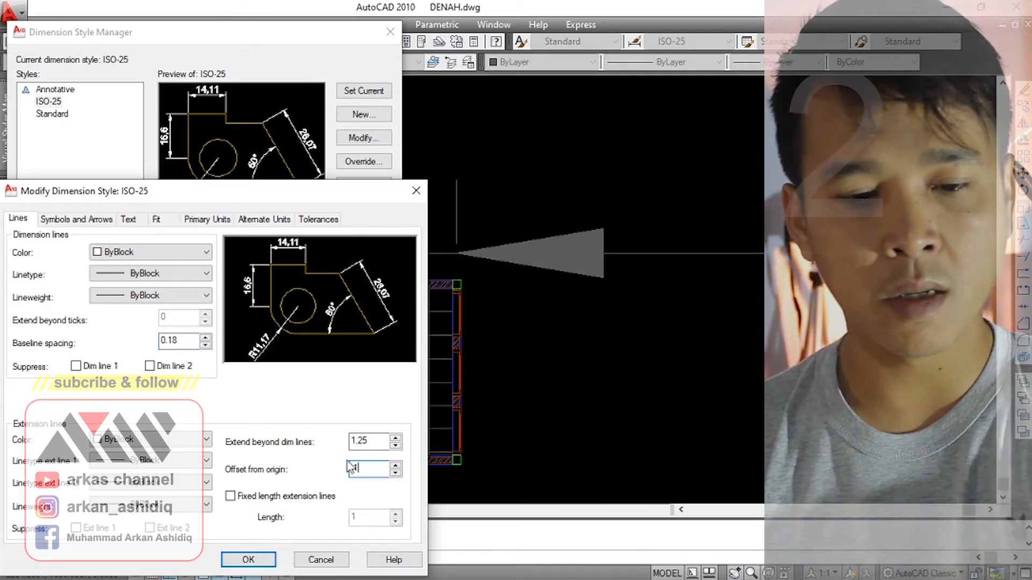
left_click_drag(376, 441, 324, 436)
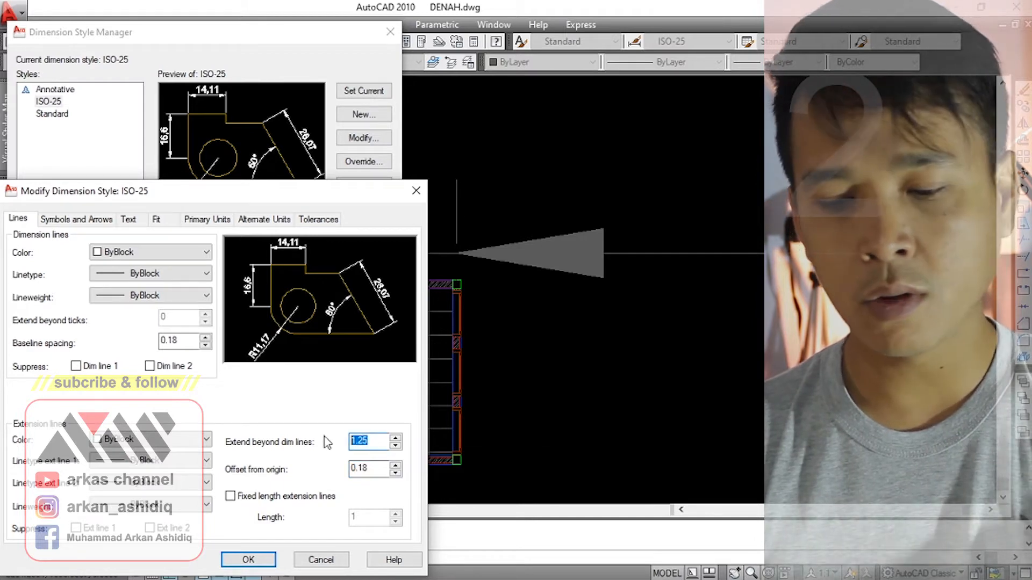
type(".18")
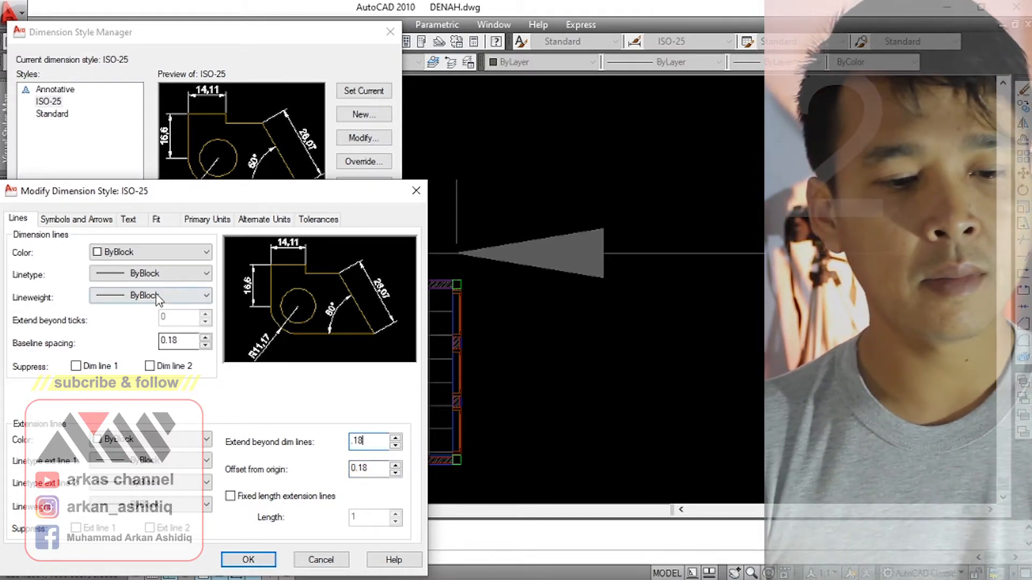
Change the first, second and leader arrowheads of the dimension style to Oblique.
left_click(73, 221)
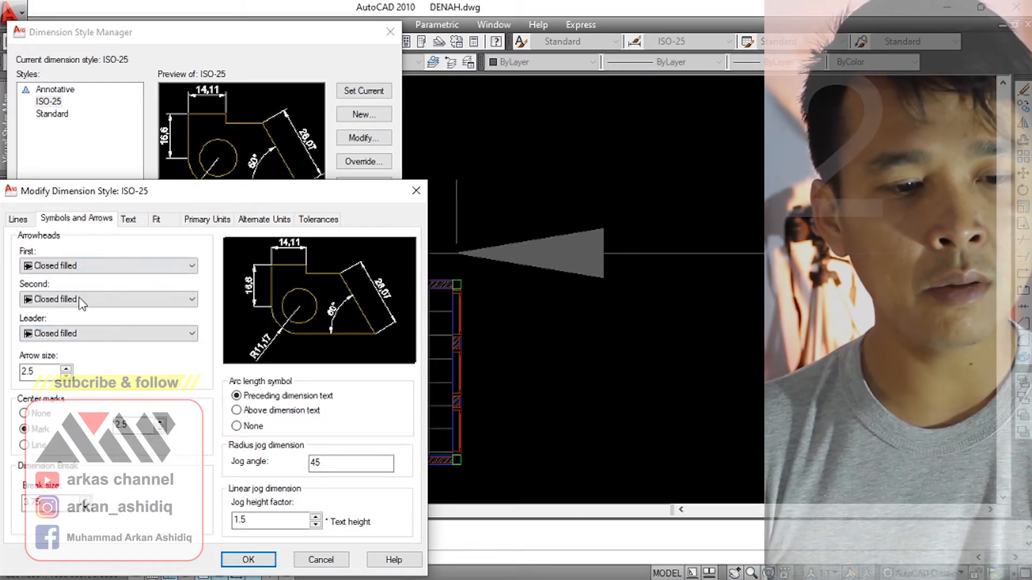
left_click(153, 268)
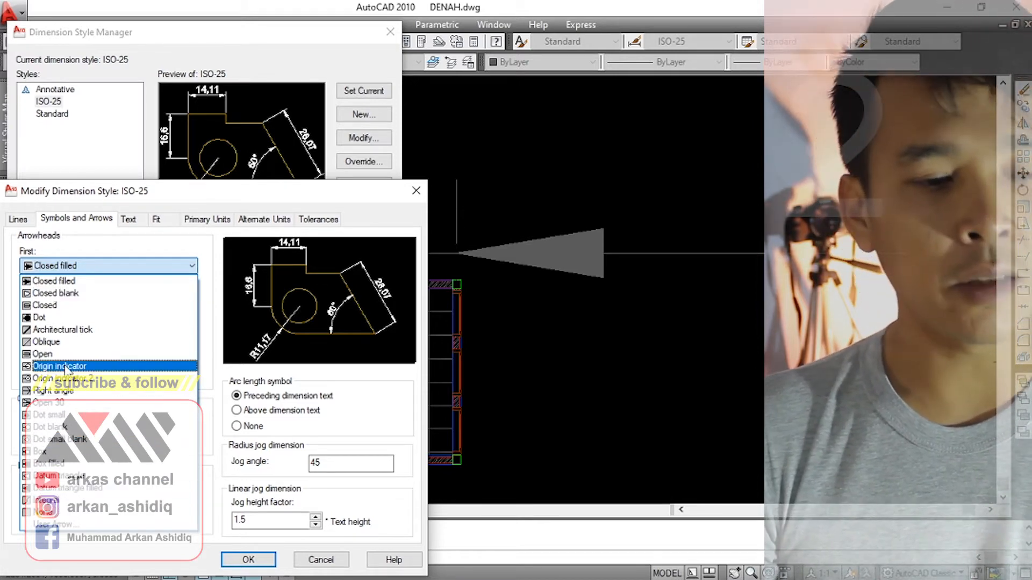
left_click(52, 343)
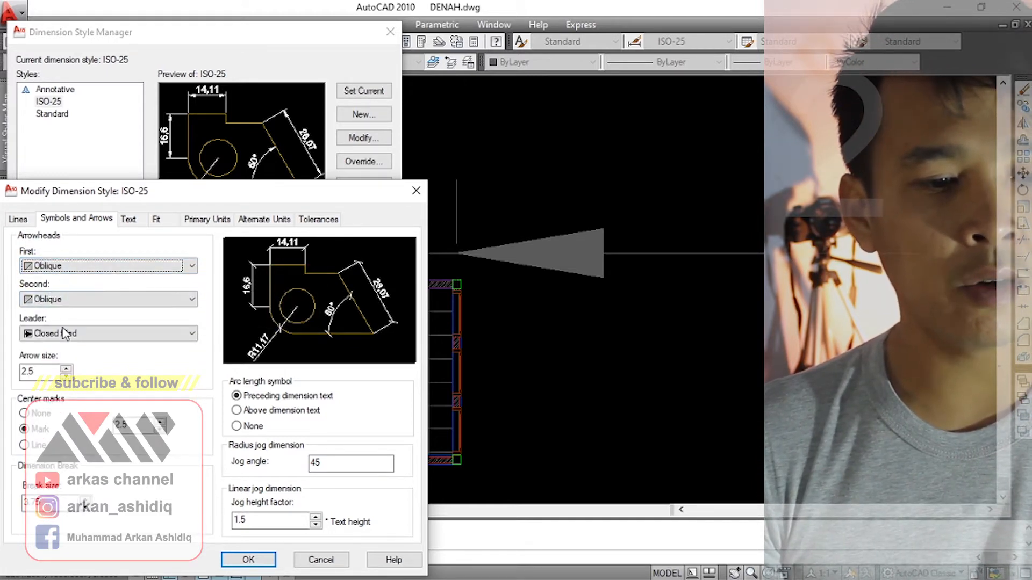
left_click(157, 335)
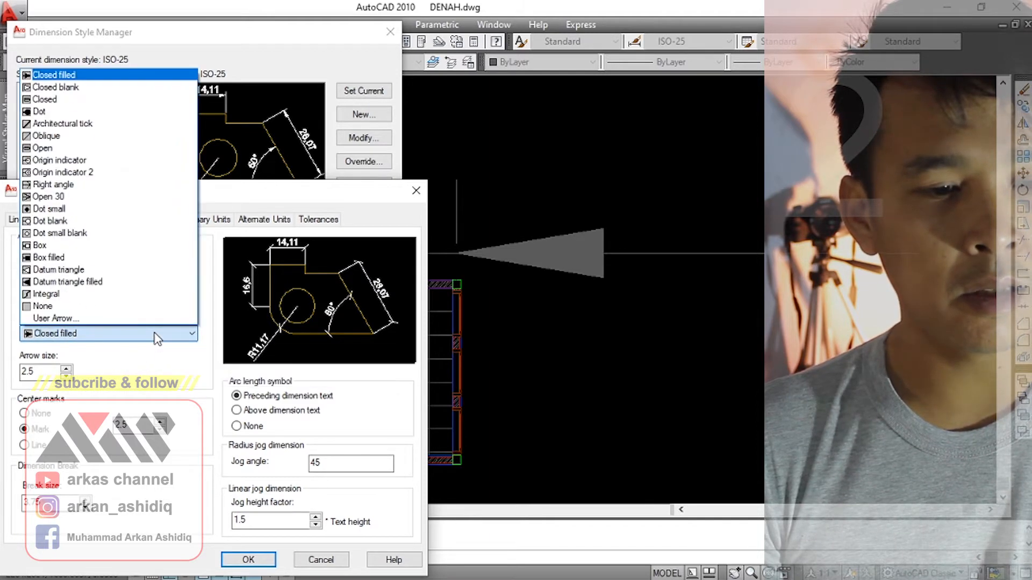
left_click(86, 135)
Set both the arrow size and the center mark size to 0.18.
double_click(29, 371)
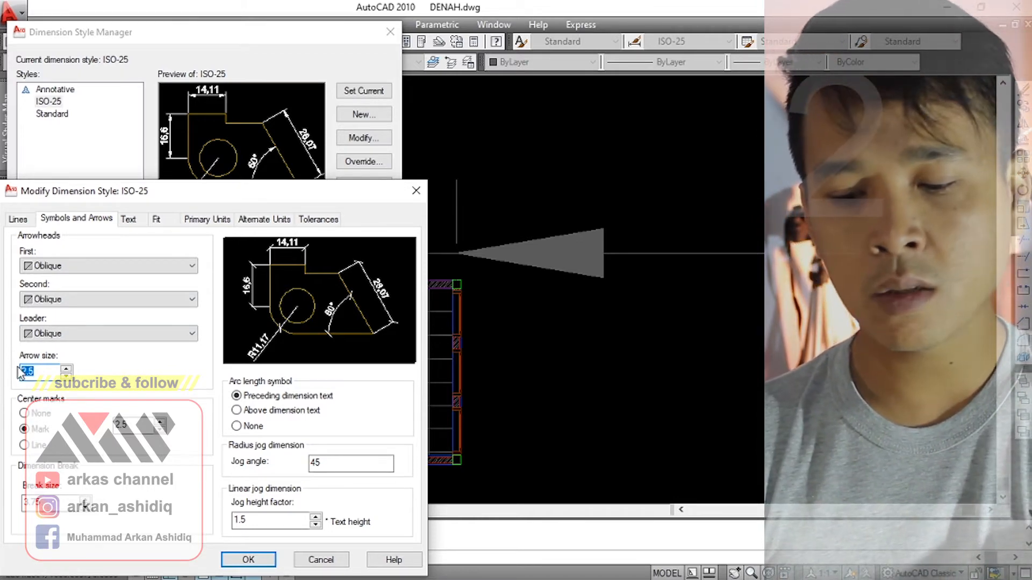
type(".18")
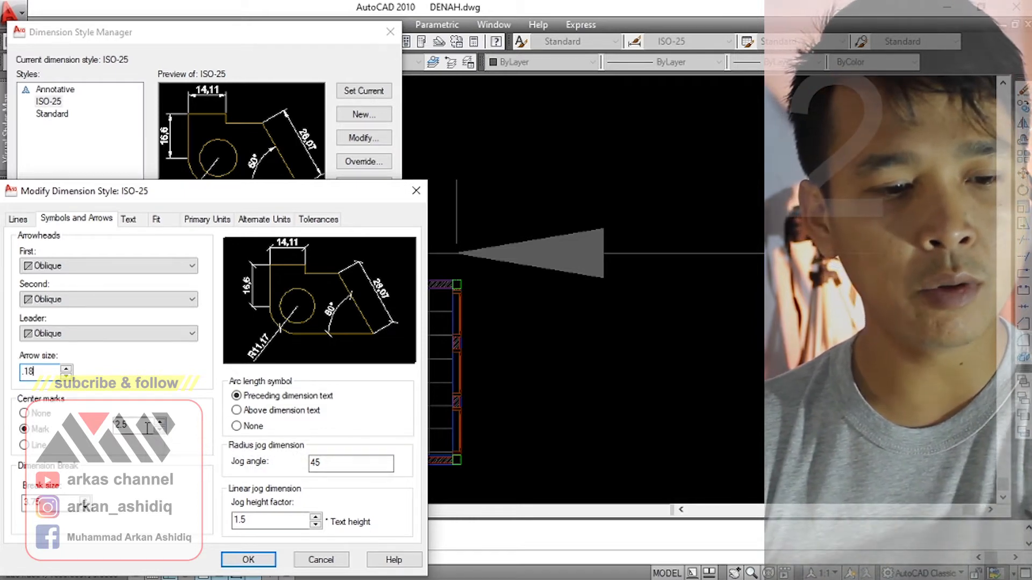
left_click_drag(138, 425, 110, 427)
type(".18")
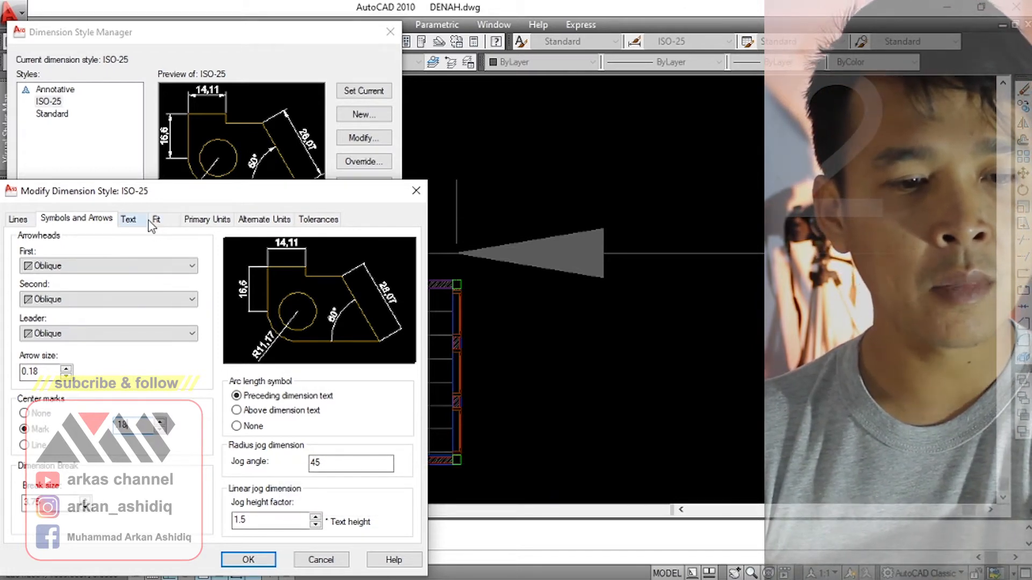
Set the dimension text height to 0.18, enable the frame around the text, and save the style changes.
left_click(129, 219)
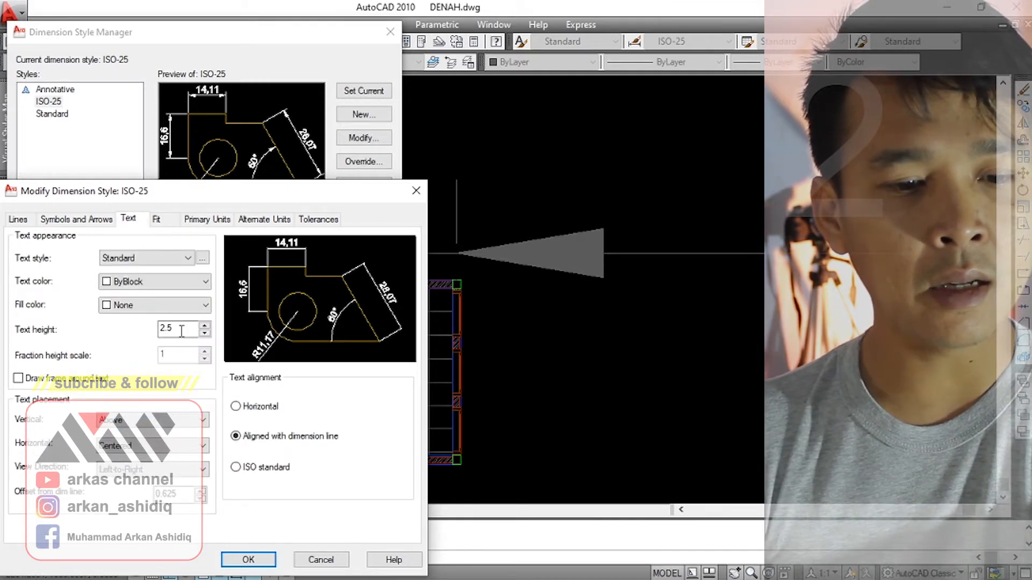
type(".18")
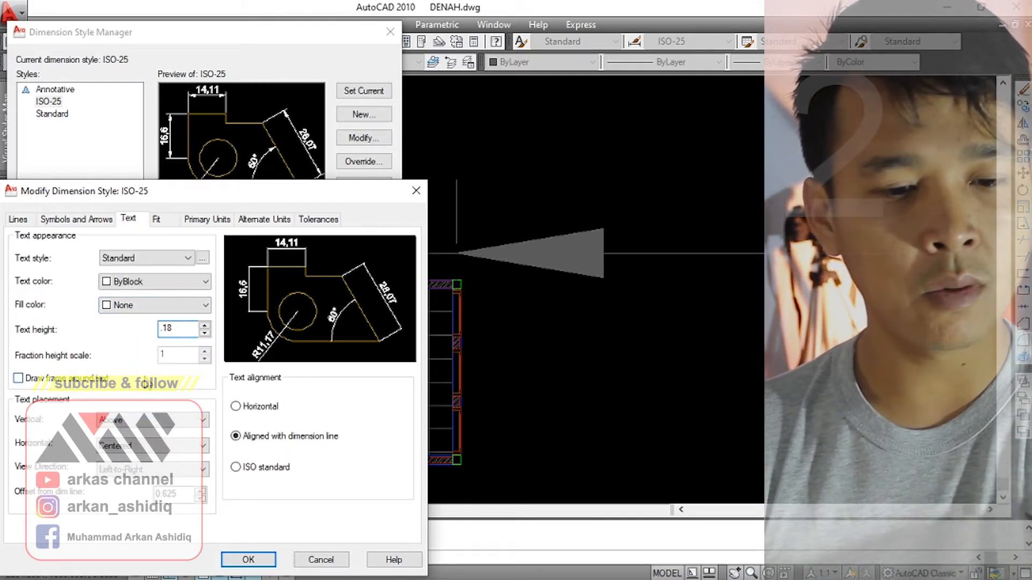
left_click(146, 382)
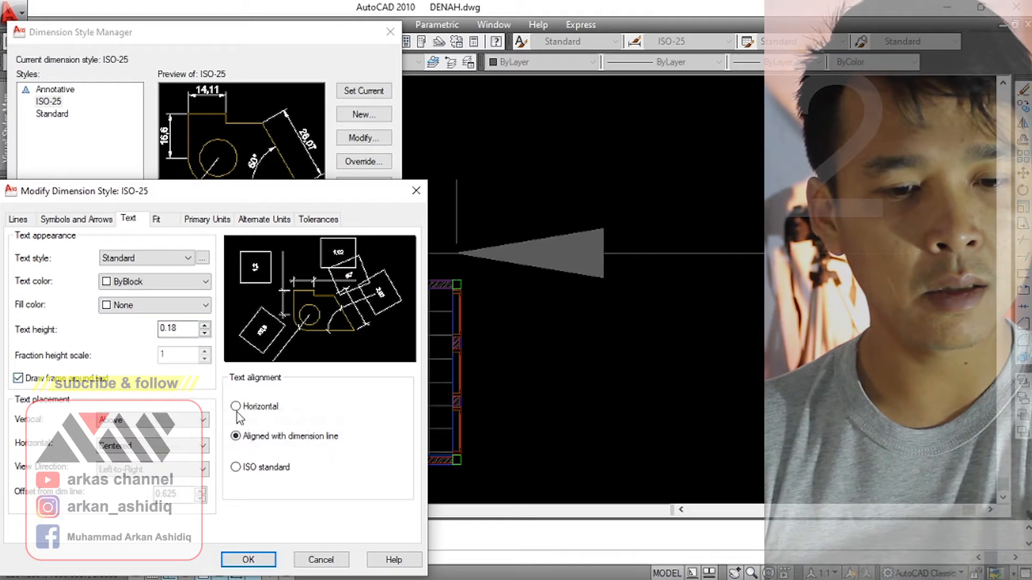
left_click(249, 560)
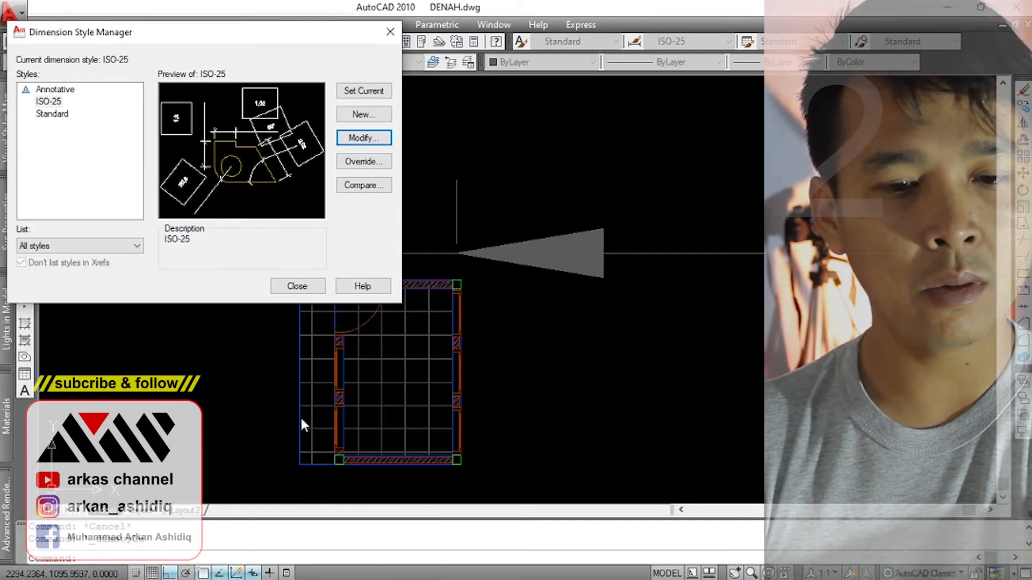
left_click(297, 286)
scroll(438, 265, "up", 3)
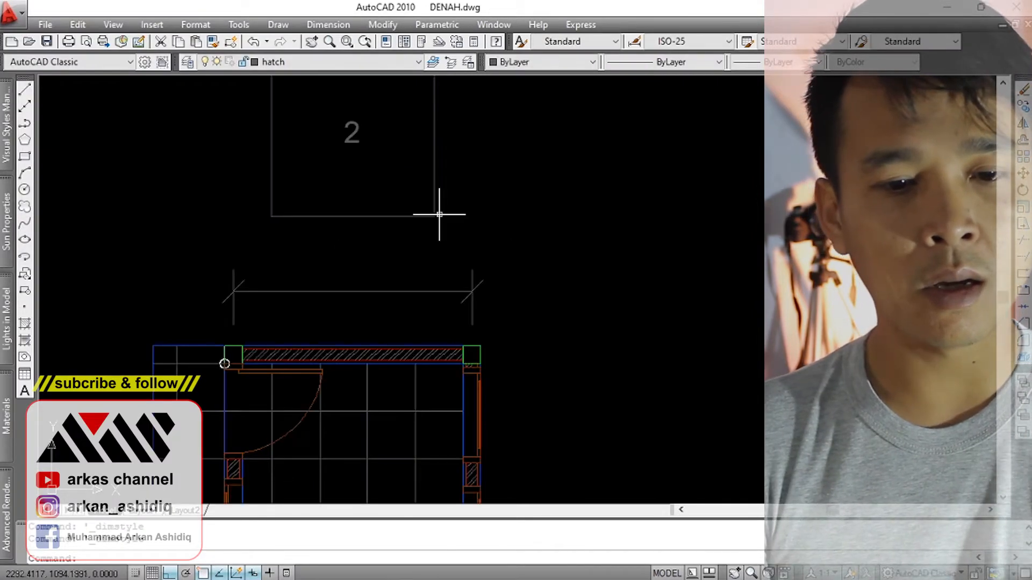
left_click(524, 320)
left_click(452, 367)
left_click(497, 337)
left_click(457, 358)
key("Escape")
left_click(511, 302)
left_click(453, 364)
key("Escape")
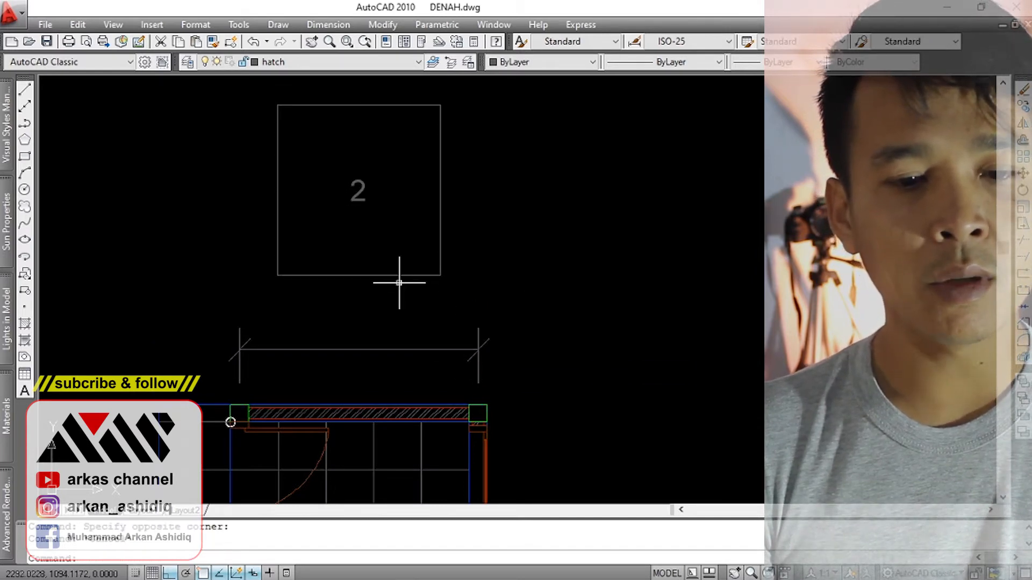
left_click(364, 190)
key("Escape")
Select the dimension above the plan, reopen the ISO-25 style for modification and set its center marks to None.
left_click(487, 146)
left_click(433, 176)
left_click(329, 29)
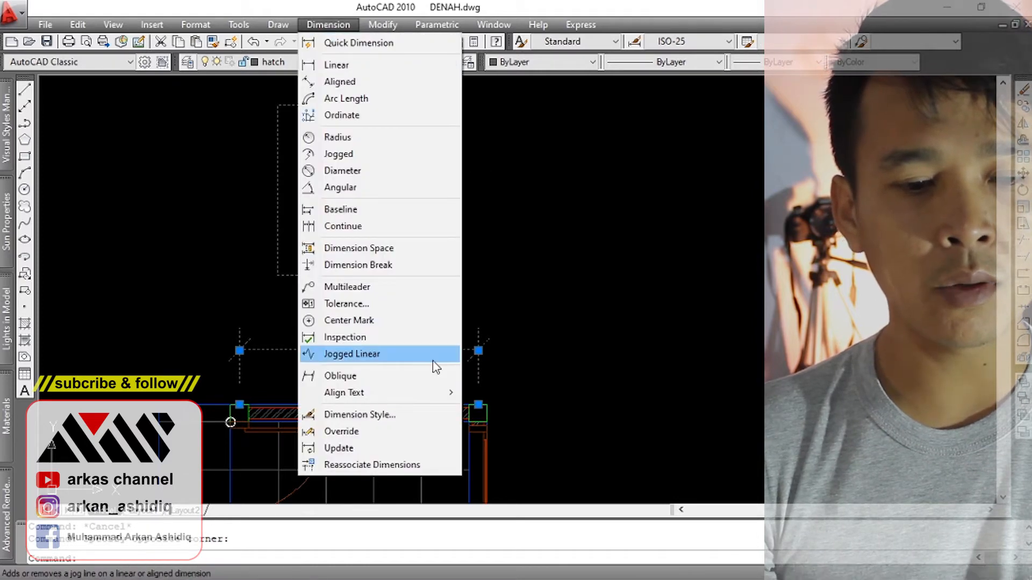
left_click(386, 417)
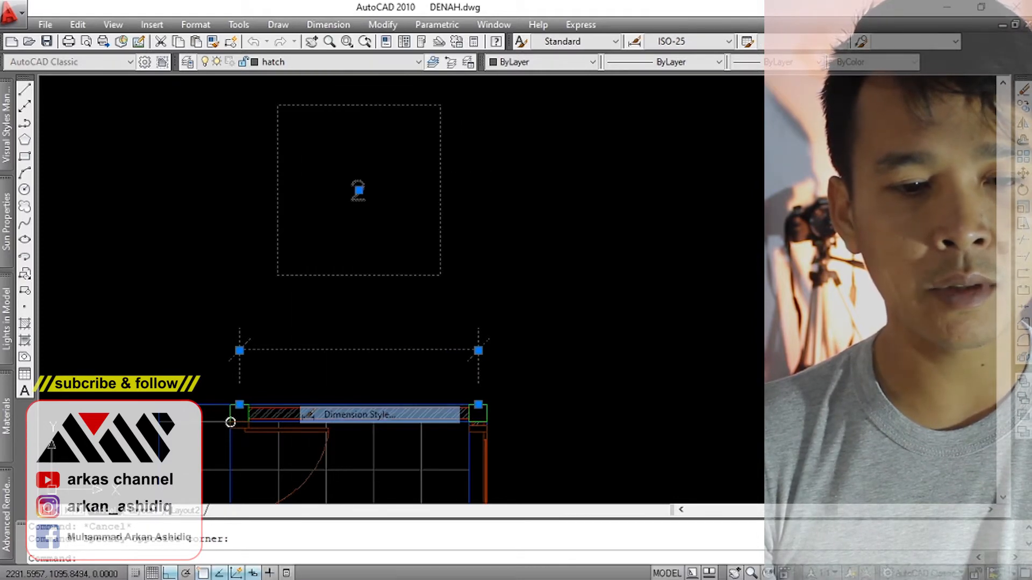
left_click_drag(517, 157, 575, 110)
left_click(694, 196)
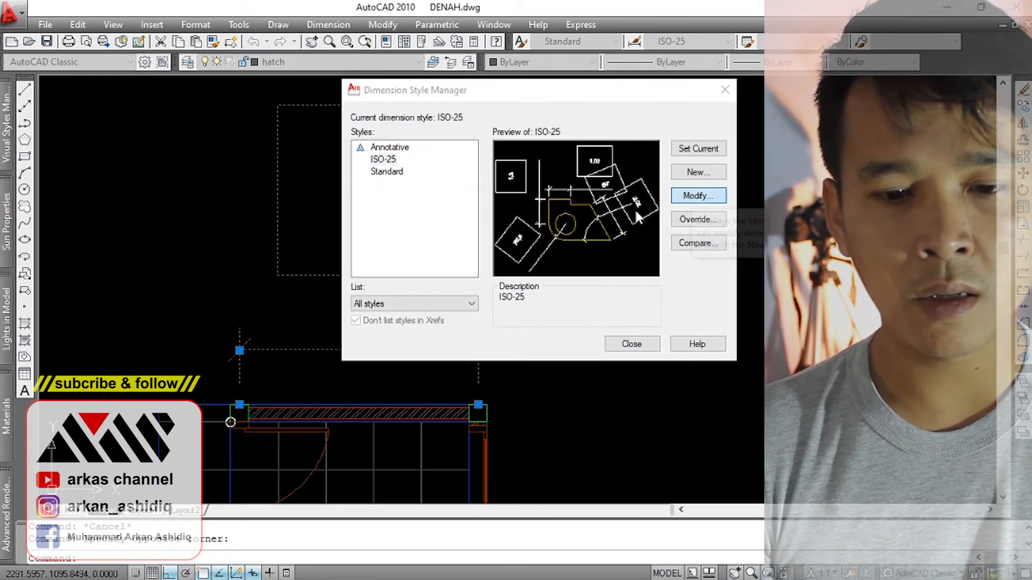
left_click_drag(309, 132, 651, 114)
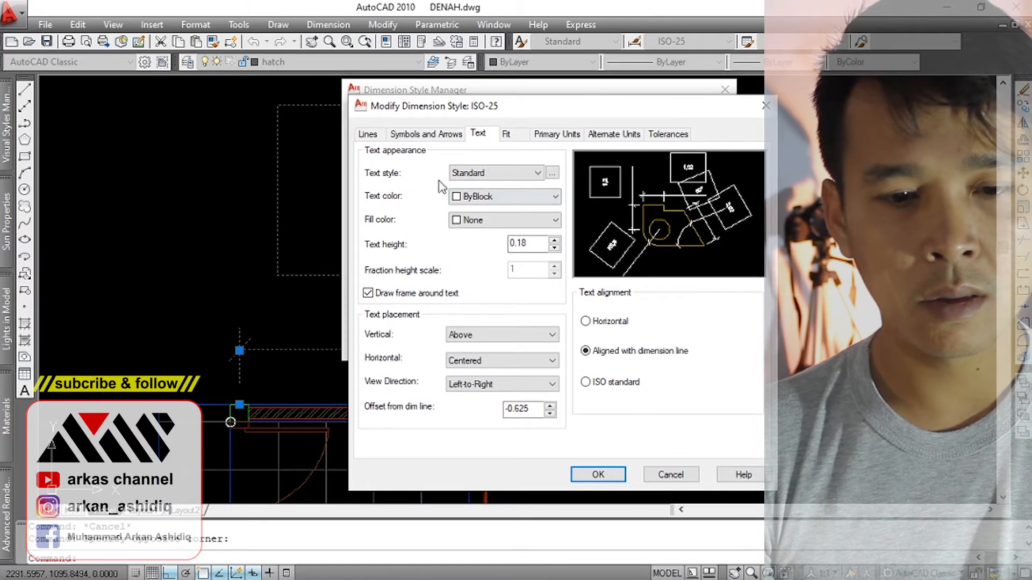
left_click(410, 135)
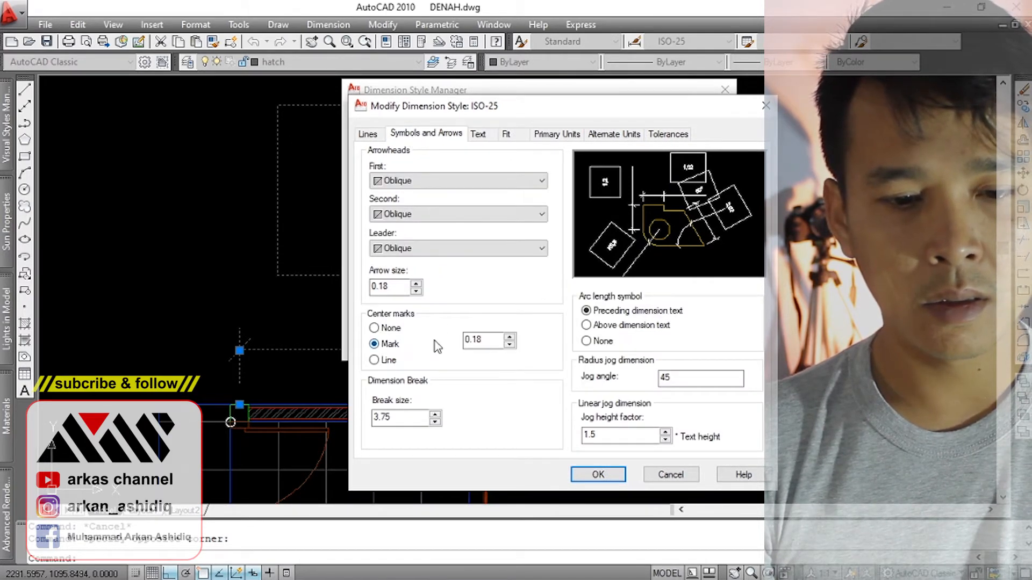
left_click(380, 329)
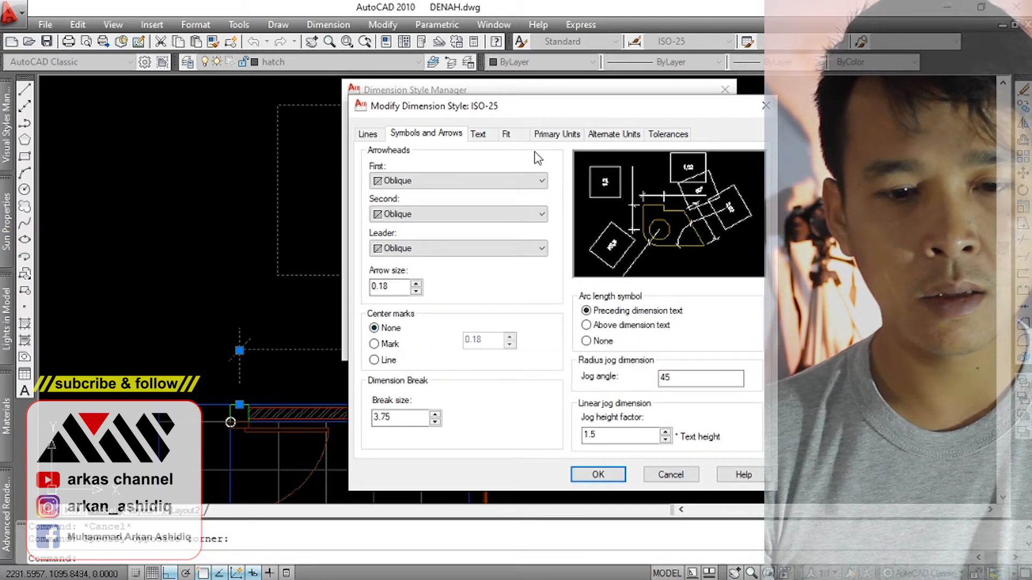
Turn off the frame drawn around the dimension text.
left_click(485, 136)
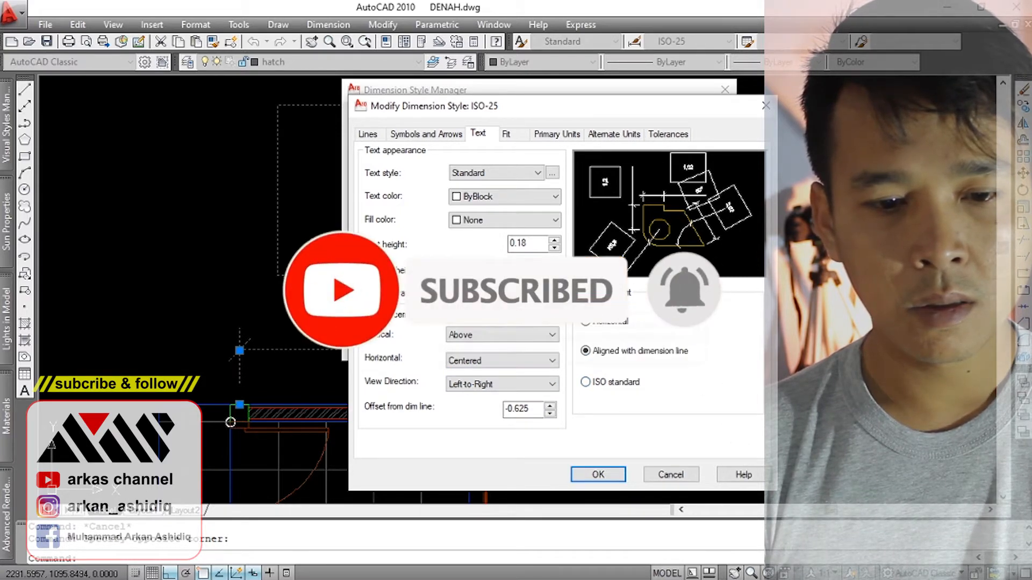
left_click(426, 295)
left_click(368, 293)
left_click(368, 293)
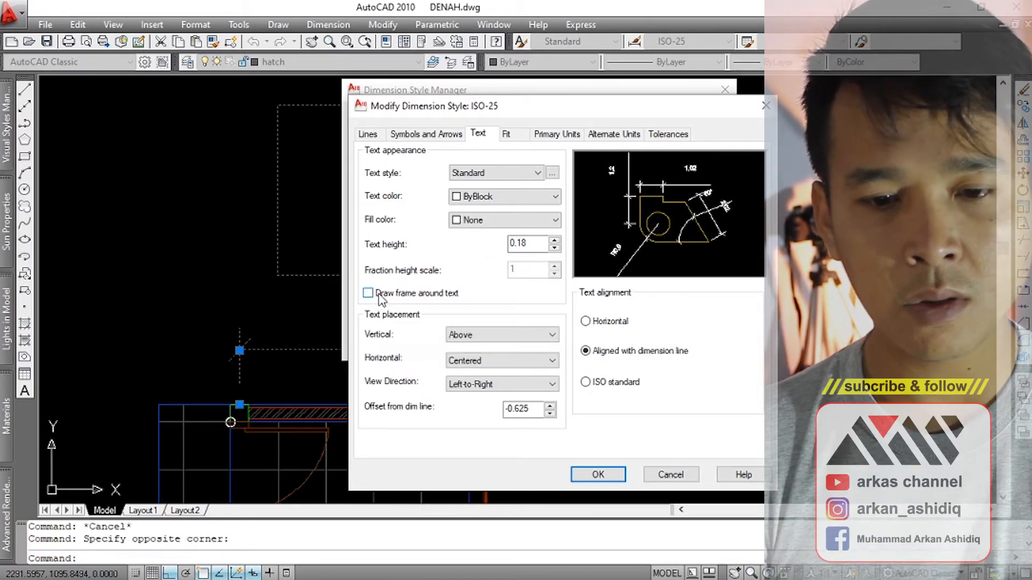
Set the vertical text placement to Centered, save the ISO-25 style and inspect the dimension above the plan.
left_click(528, 336)
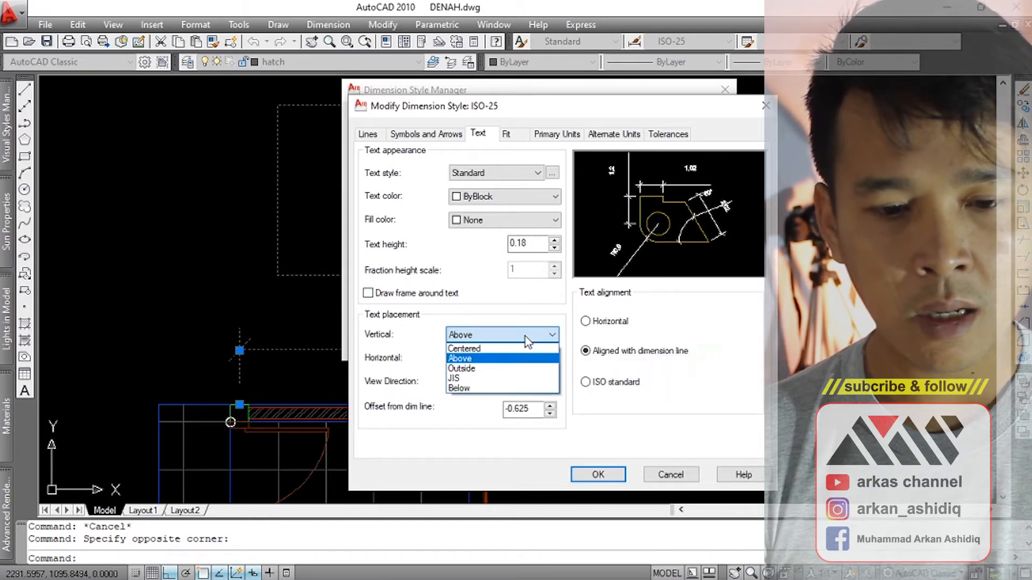
left_click(525, 347)
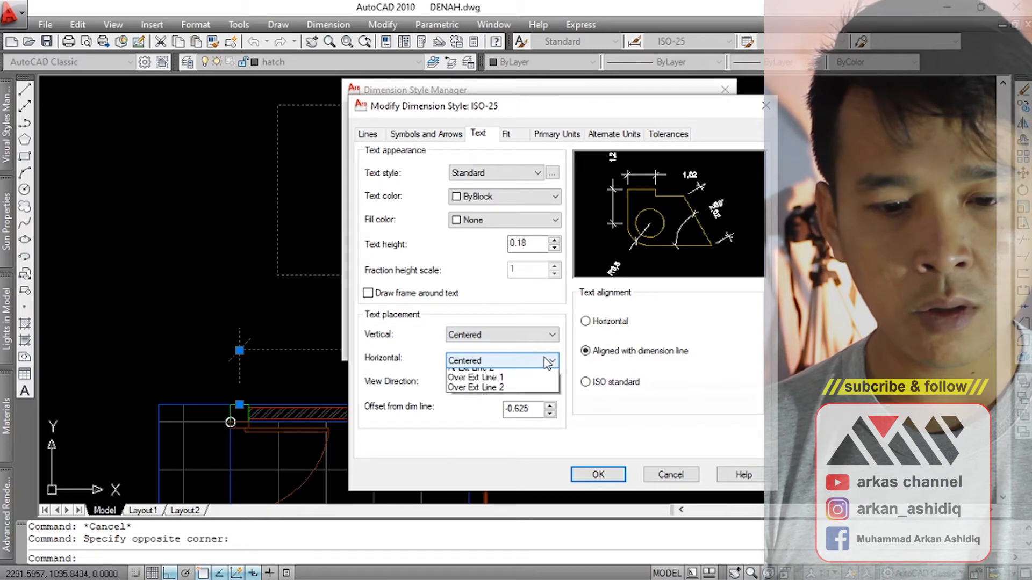
left_click(498, 378)
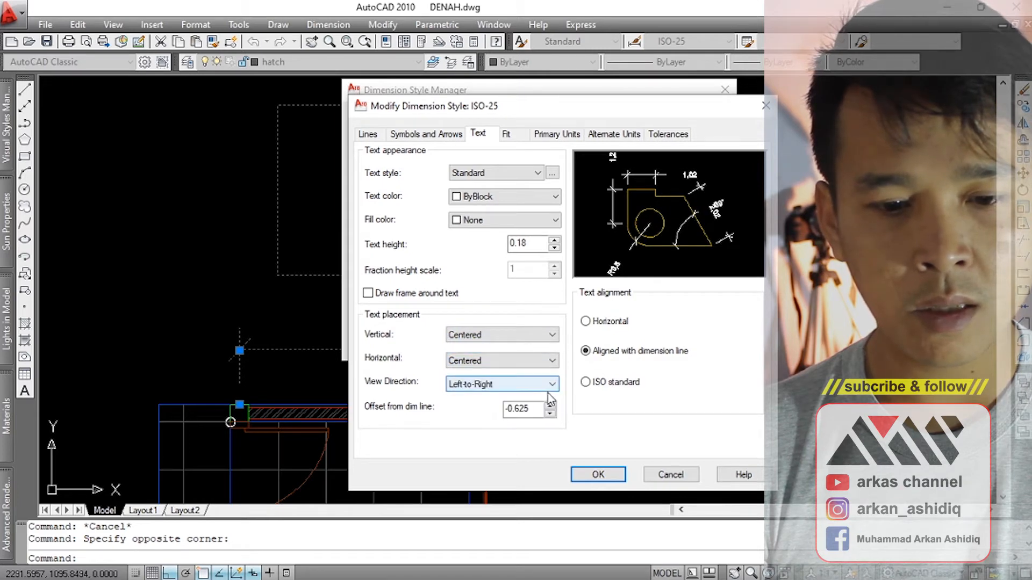
left_click(598, 475)
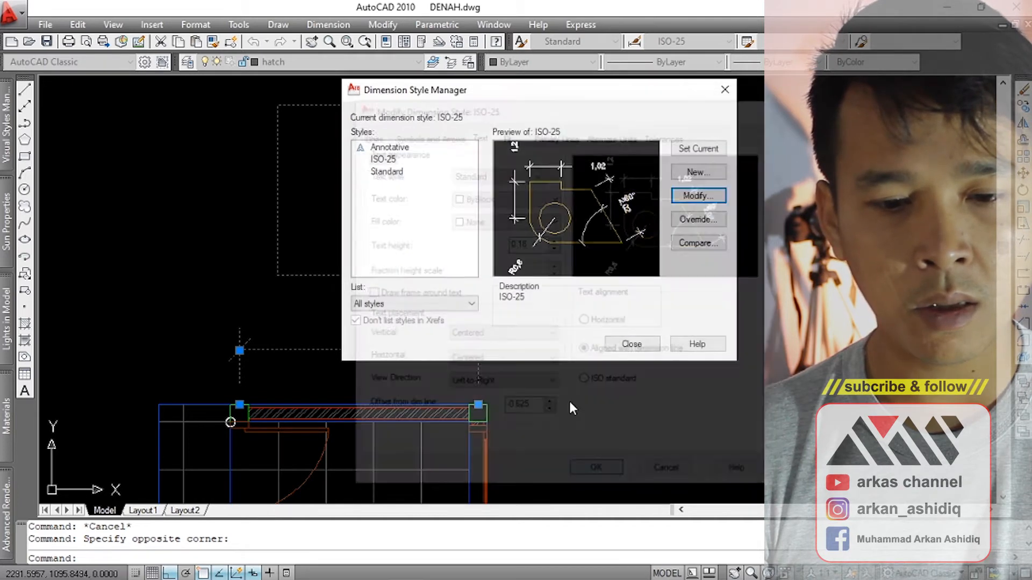
left_click(628, 346)
scroll(390, 340, "down", 5)
middle_click_drag(418, 347, 404, 321)
scroll(366, 325, "up", 5)
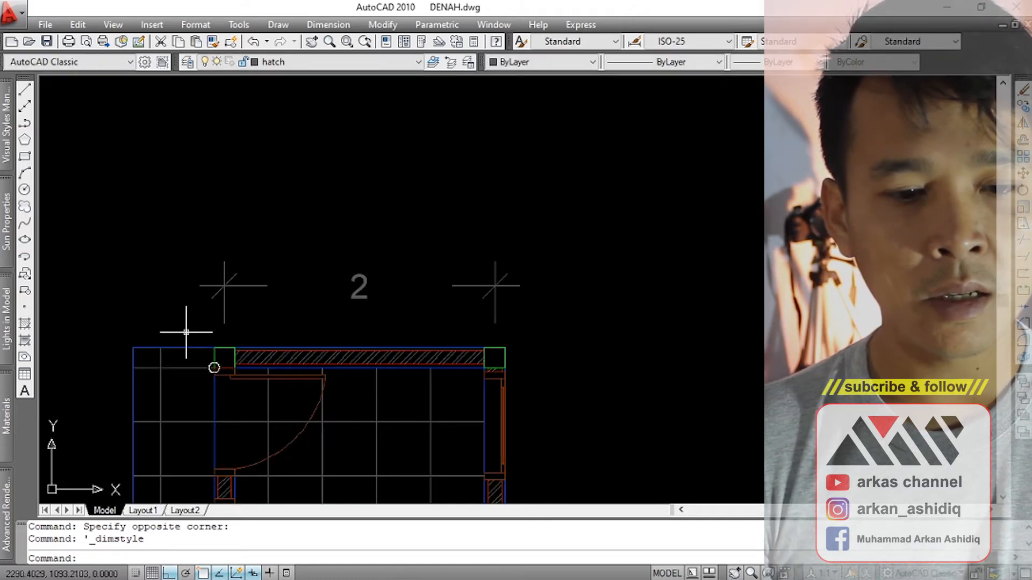
scroll(397, 229, "down", 4)
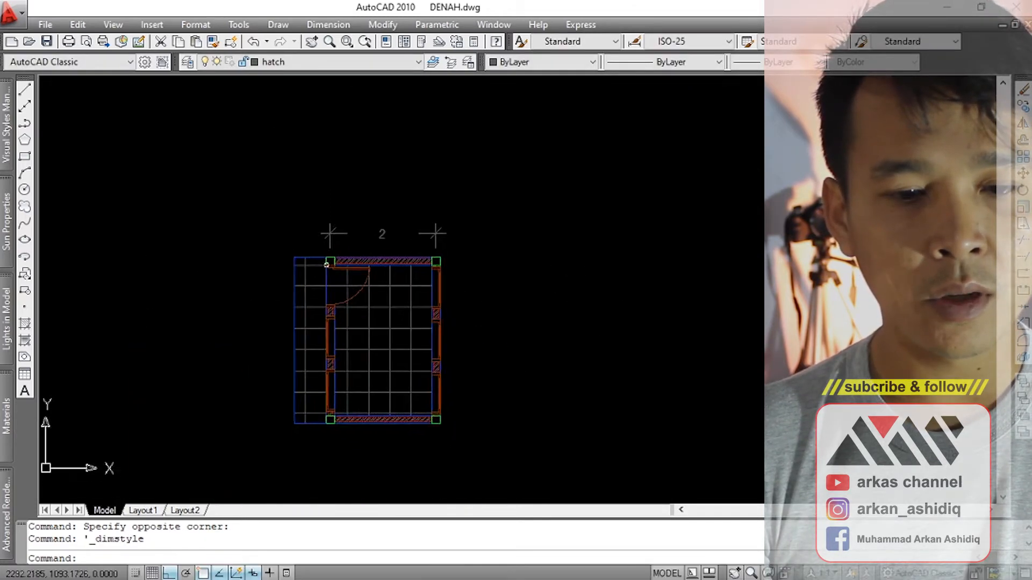
Examine the dimension above the plan up close, checking its tick marks, extension lines and text against the wall.
scroll(398, 240, "up", 5)
left_click(502, 202)
left_click(461, 261)
scroll(504, 228, "up", 3)
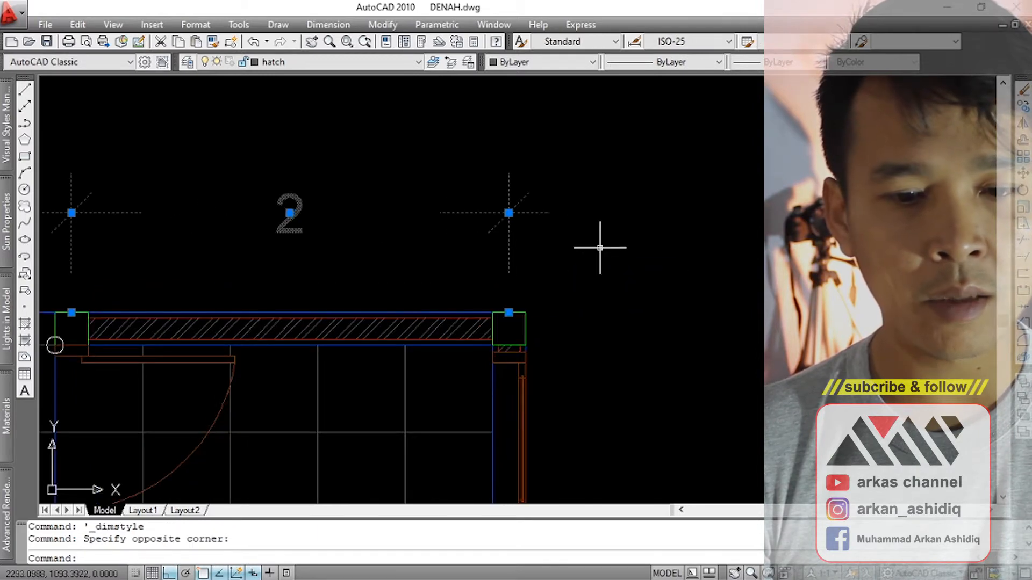
scroll(599, 249, "down", 4)
key("Escape")
scroll(396, 237, "up", 3)
middle_click_drag(436, 238, 418, 279)
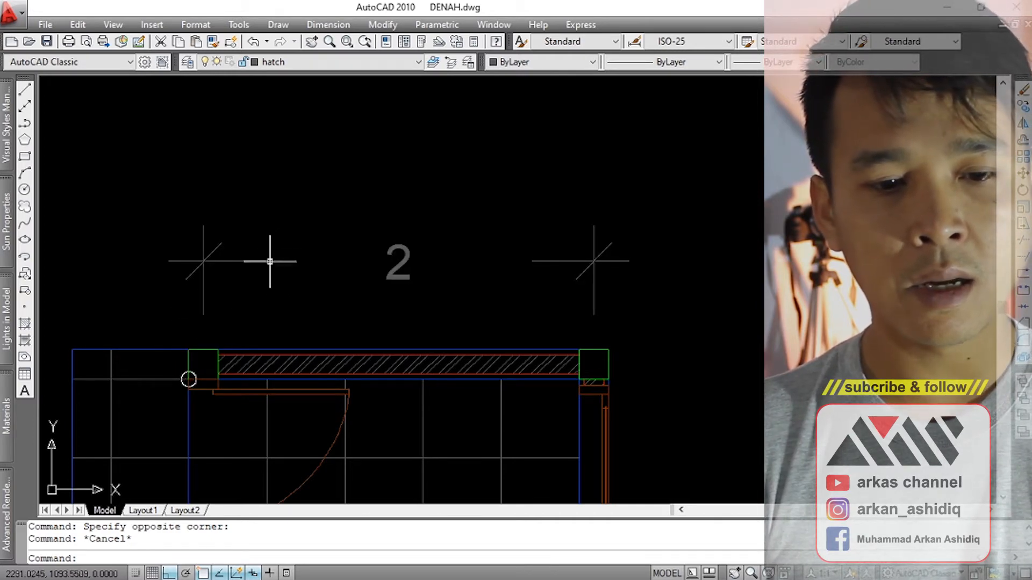
left_click(647, 208)
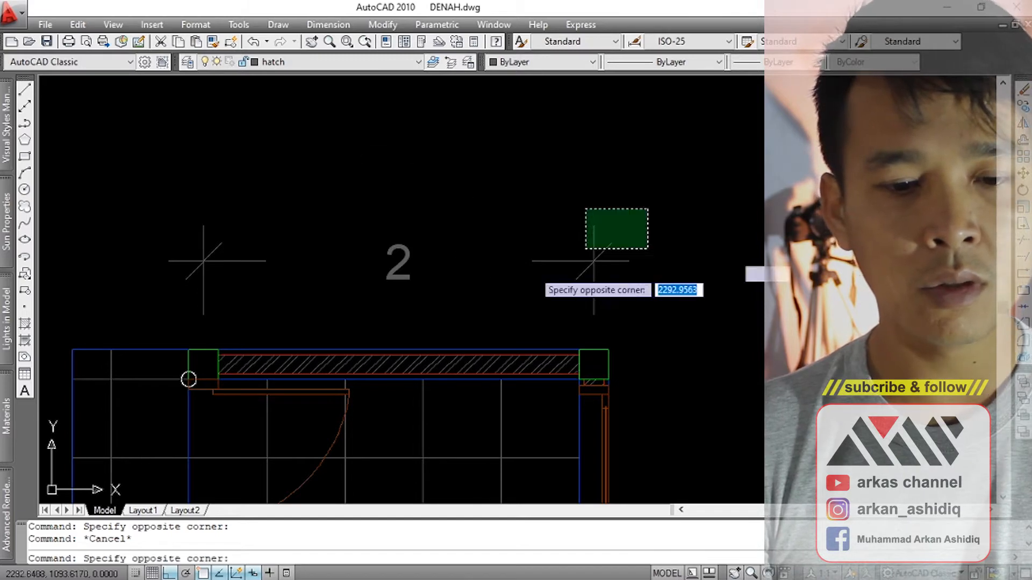
left_click(548, 260)
scroll(437, 258, "down", 6)
key("Escape")
middle_click_drag(438, 242, 410, 181)
key("Escape")
scroll(412, 189, "up", 3)
scroll(424, 191, "up", 2)
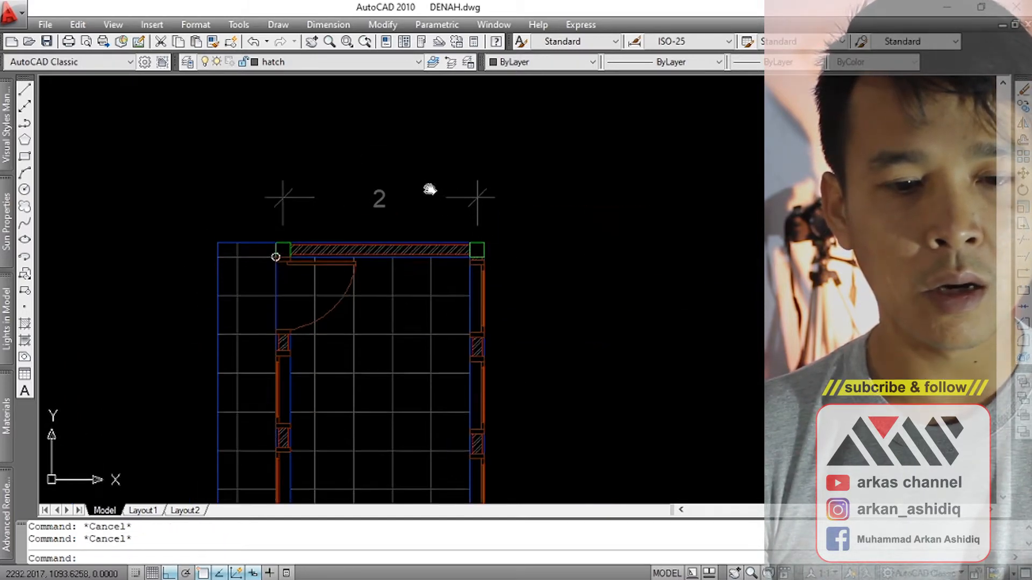
left_click(559, 175)
left_click(457, 220)
key("Escape")
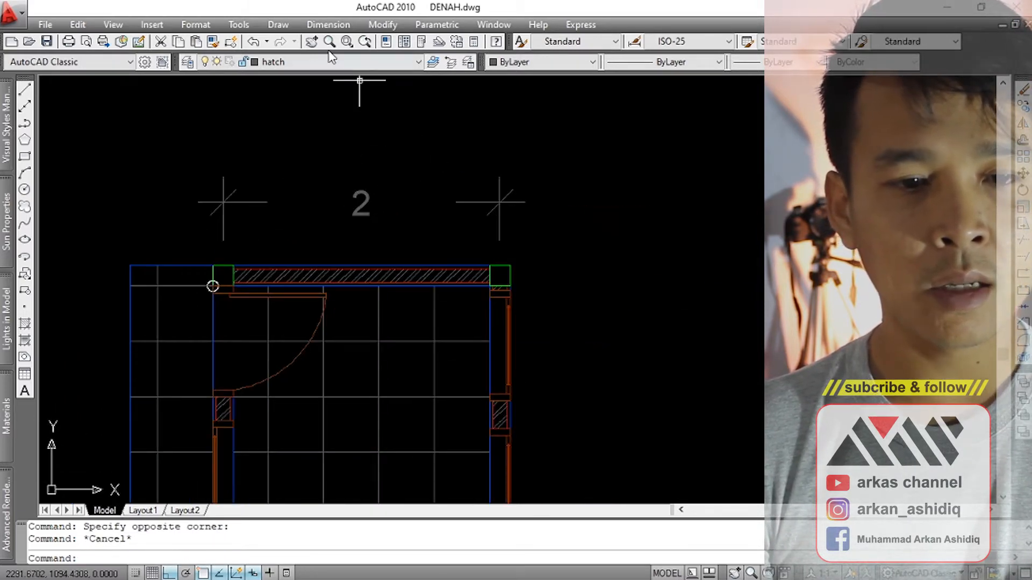
left_click(328, 24)
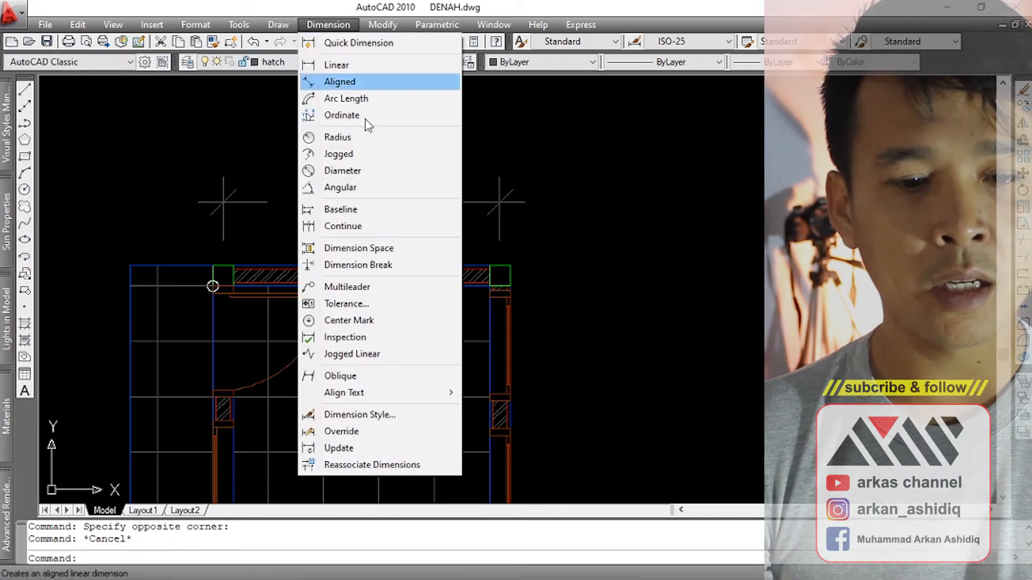
left_click(392, 415)
left_click_drag(547, 157, 744, 146)
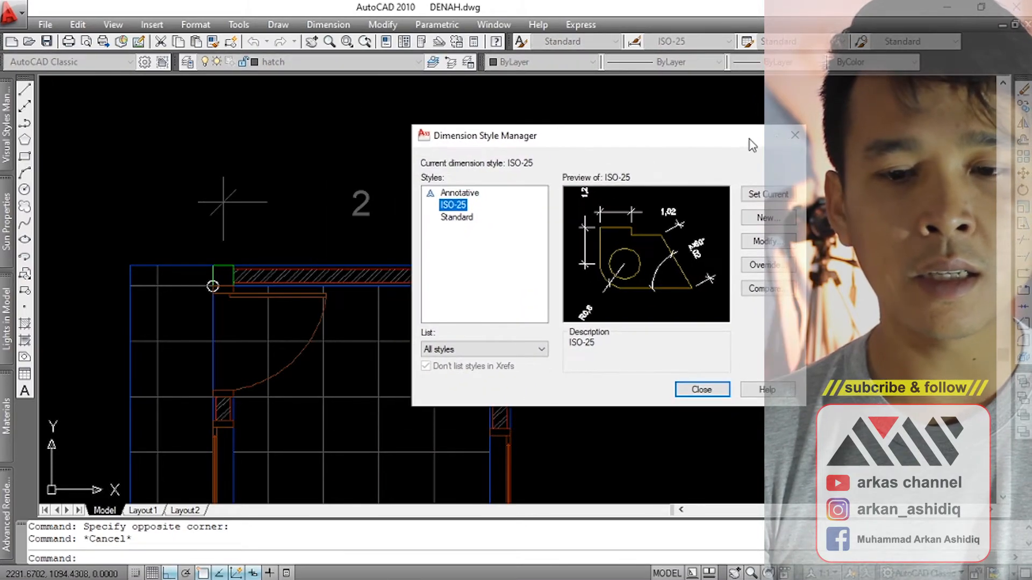
left_click(793, 137)
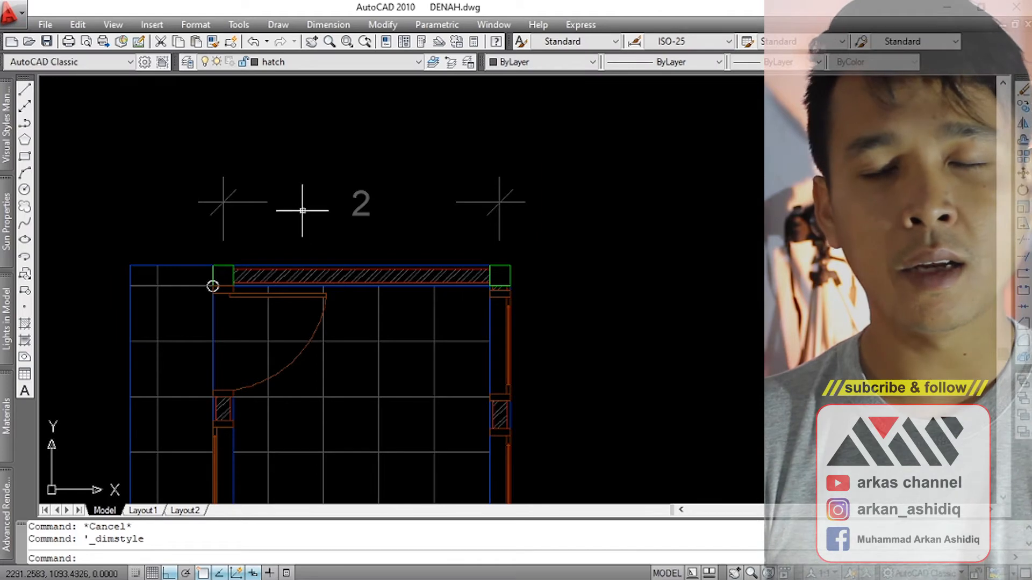
Check the dimension text's size and placement relative to the plan, both close up and at full-plan view.
scroll(309, 181, "up", 3)
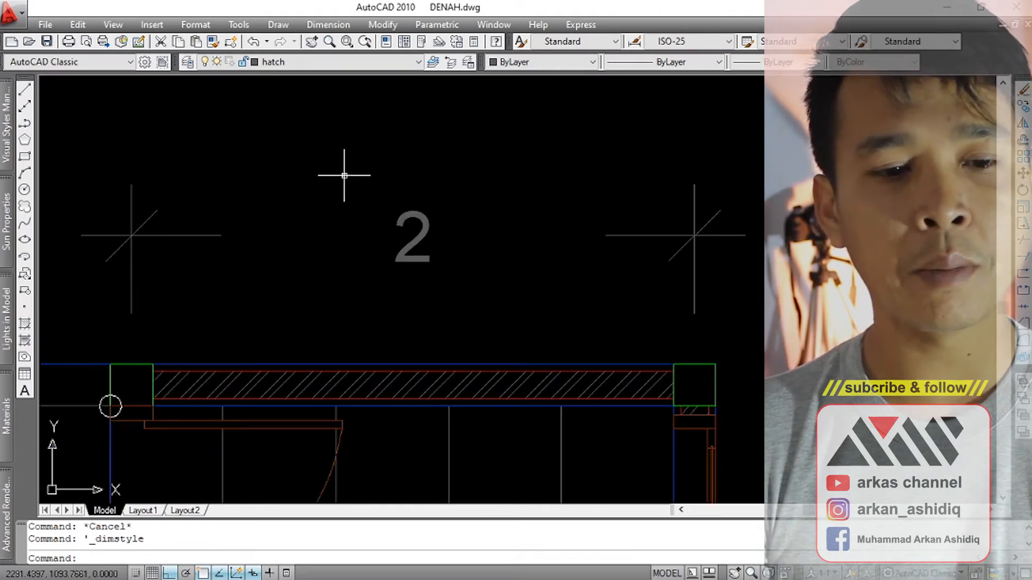
scroll(360, 190, "down", 6)
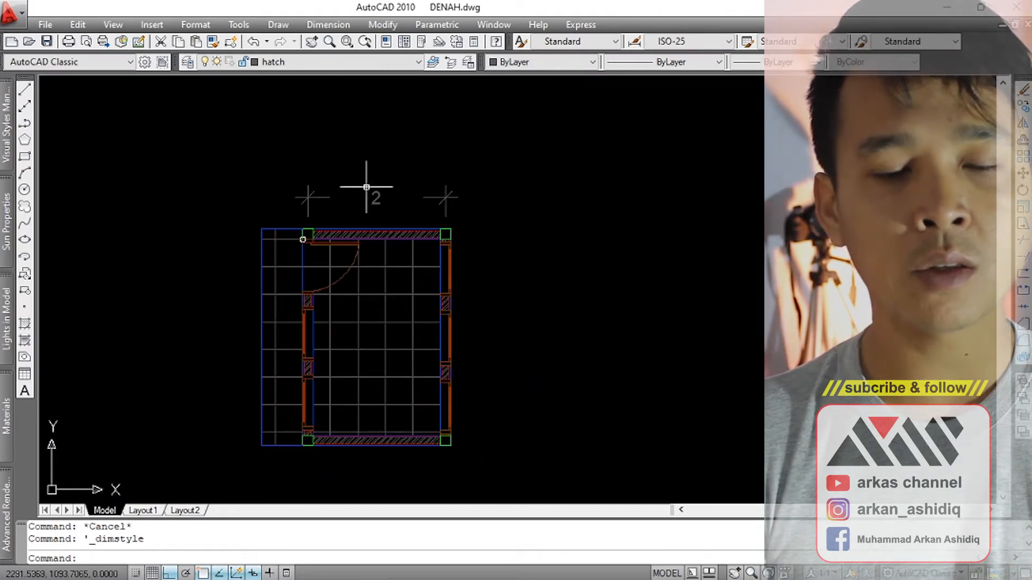
scroll(371, 190, "up", 3)
left_click(395, 170)
left_click(336, 222)
key("Escape")
middle_click_drag(407, 183, 411, 165)
scroll(403, 178, "down", 2)
scroll(403, 165, "up", 3)
left_click(391, 152)
left_click(375, 176)
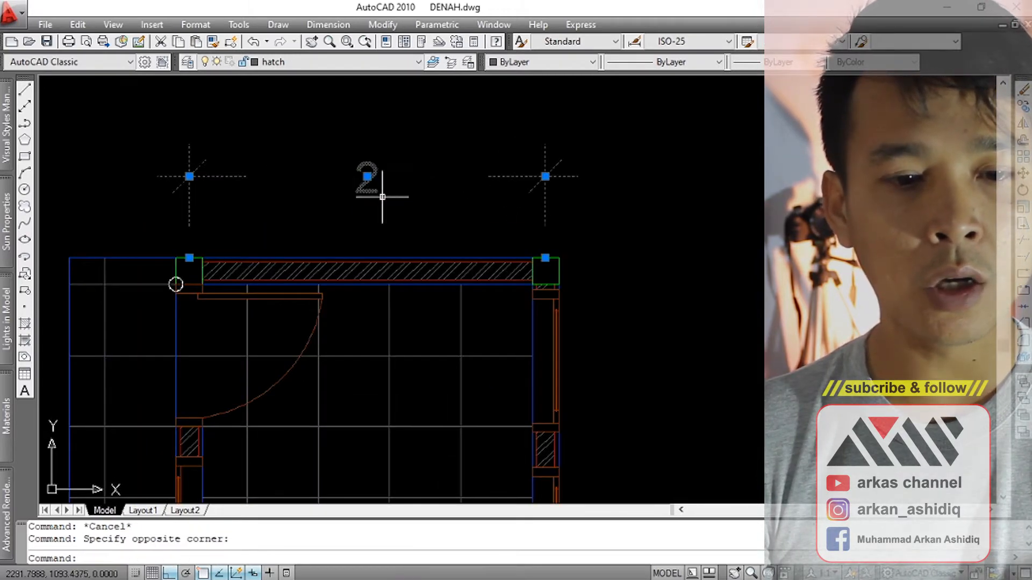
scroll(382, 196, "down", 4)
scroll(368, 181, "up", 4)
key("Escape")
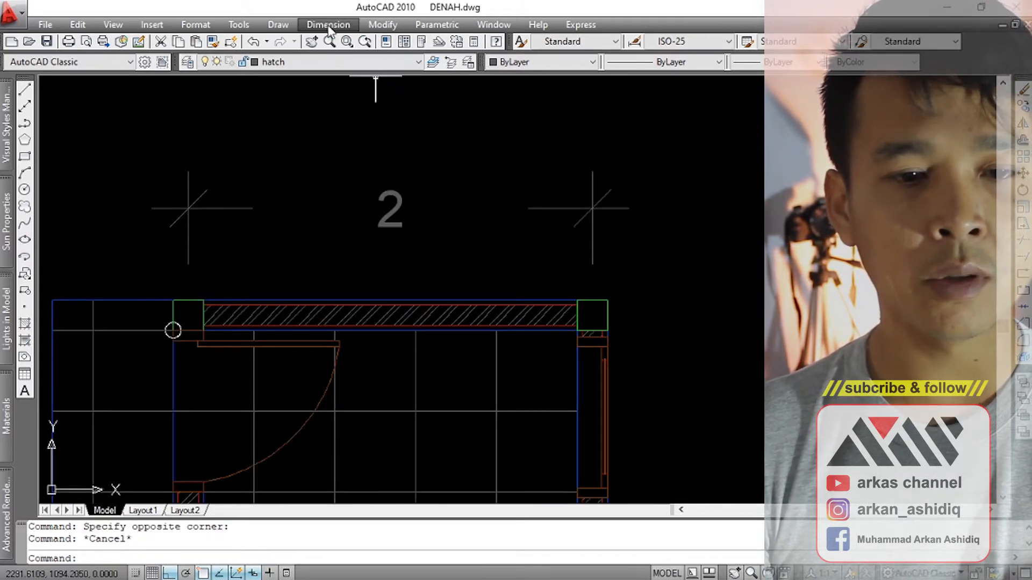
Reopen the ISO-25 style for modification and set offset from origin, extension beyond dimension lines and baseline spacing to 0.1.
left_click(328, 24)
left_click(375, 414)
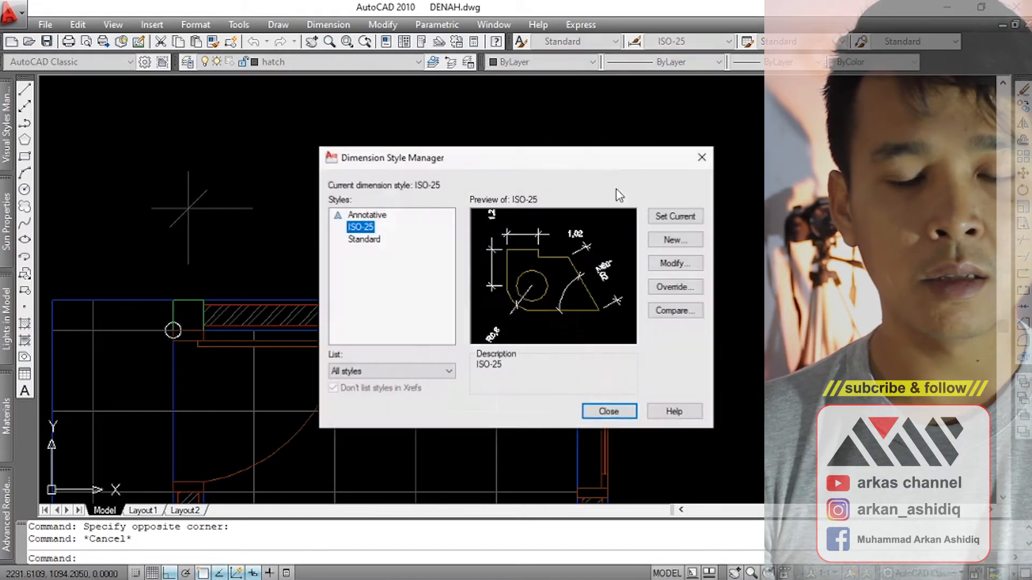
left_click_drag(572, 159, 780, 76)
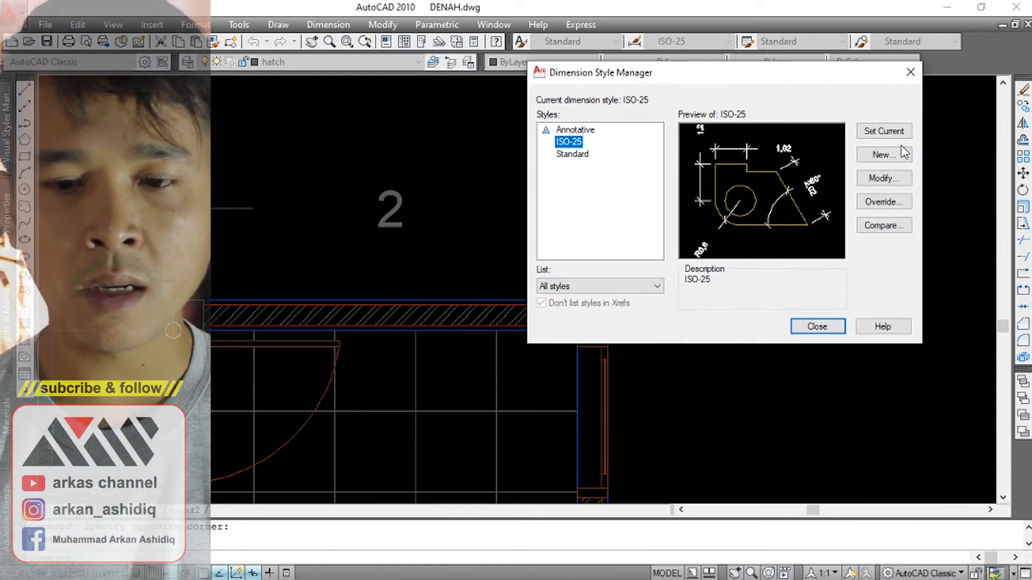
left_click(884, 178)
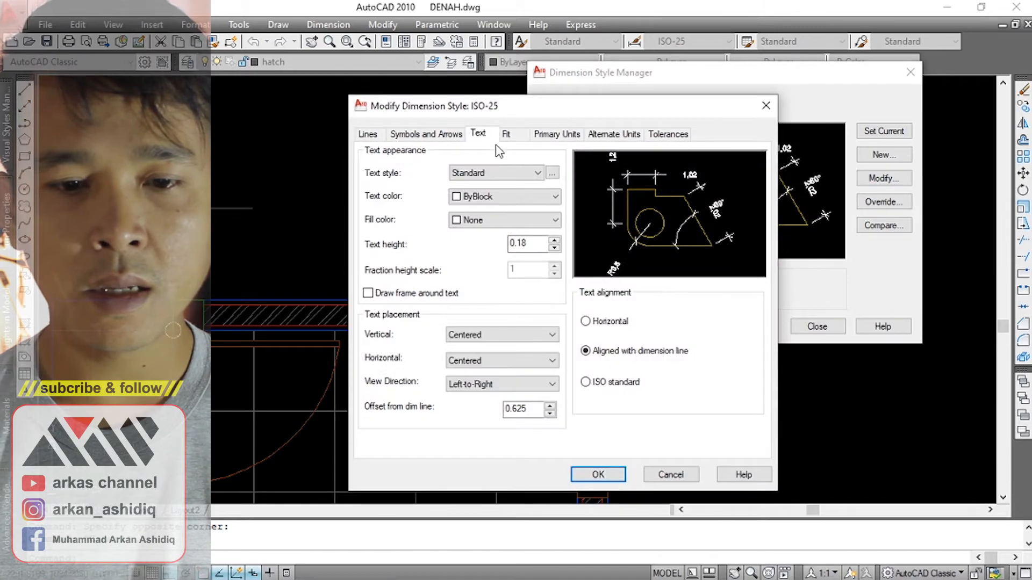
left_click_drag(532, 108, 701, 62)
left_click(536, 88)
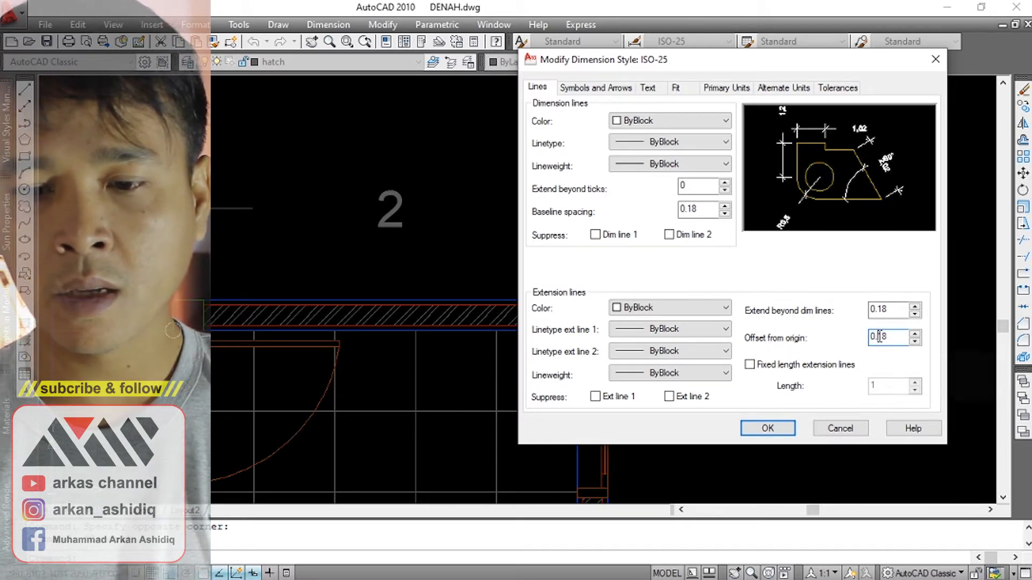
type("1")
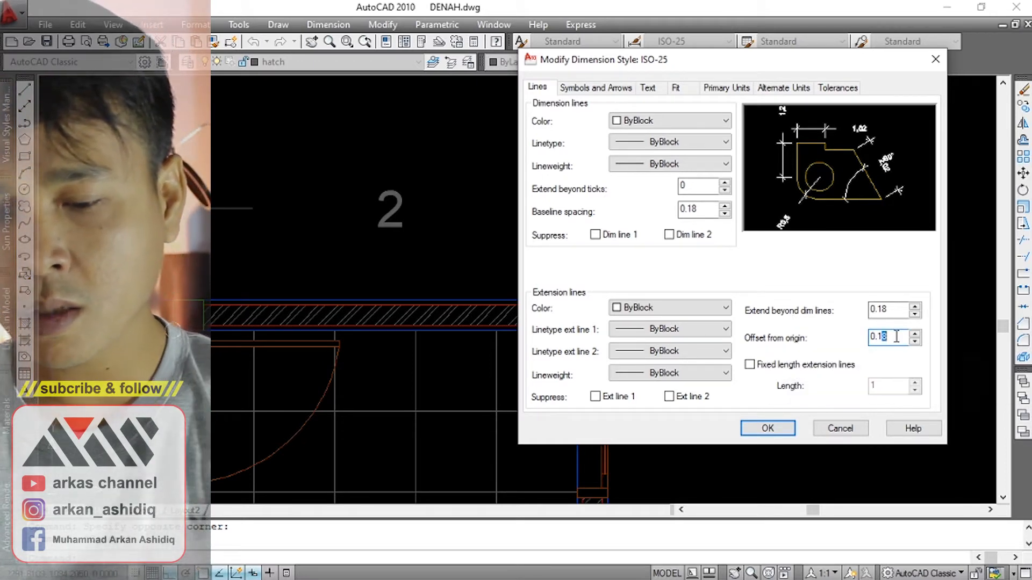
left_click_drag(882, 309, 902, 311)
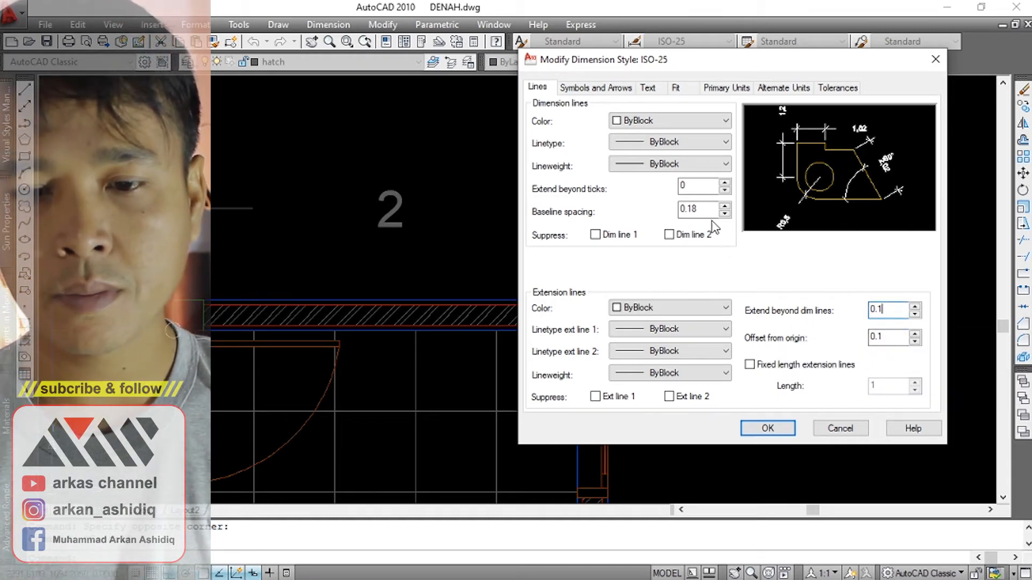
left_click_drag(694, 209, 705, 209)
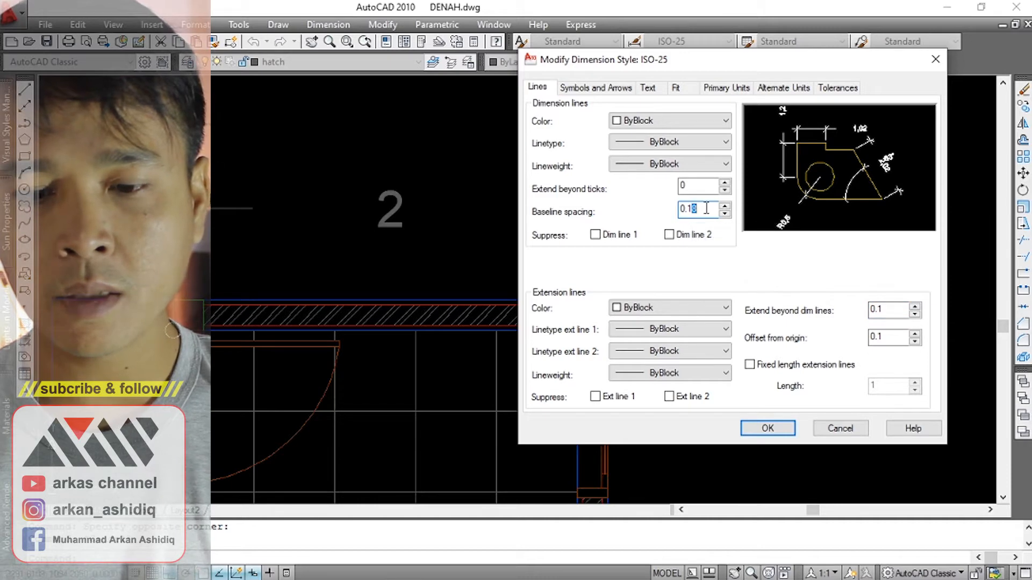
key("BackSpace")
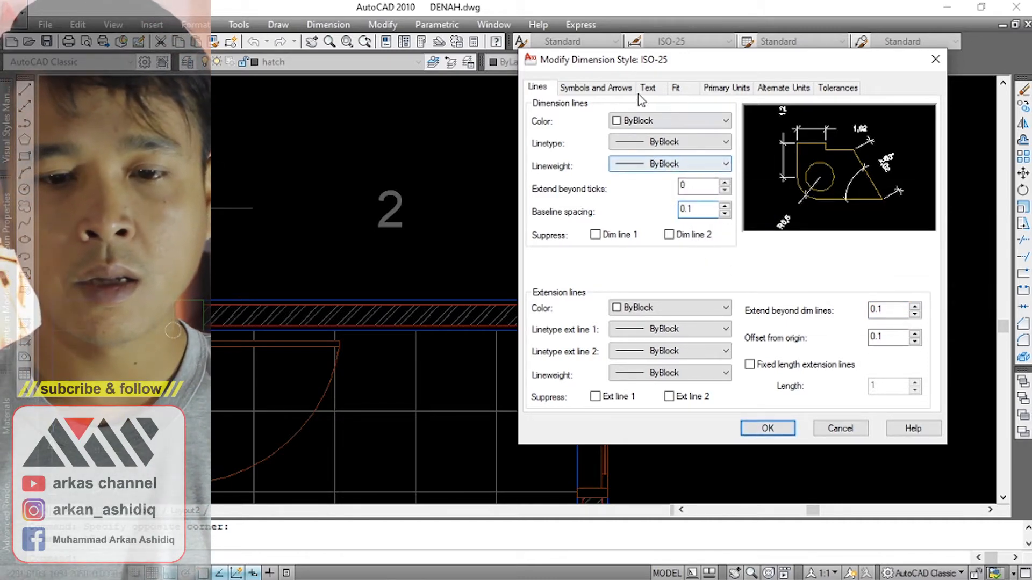
Set the first and second arrowheads to Closed filled, save the ISO-25 style and inspect the dimension's arrows and text.
left_click(613, 89)
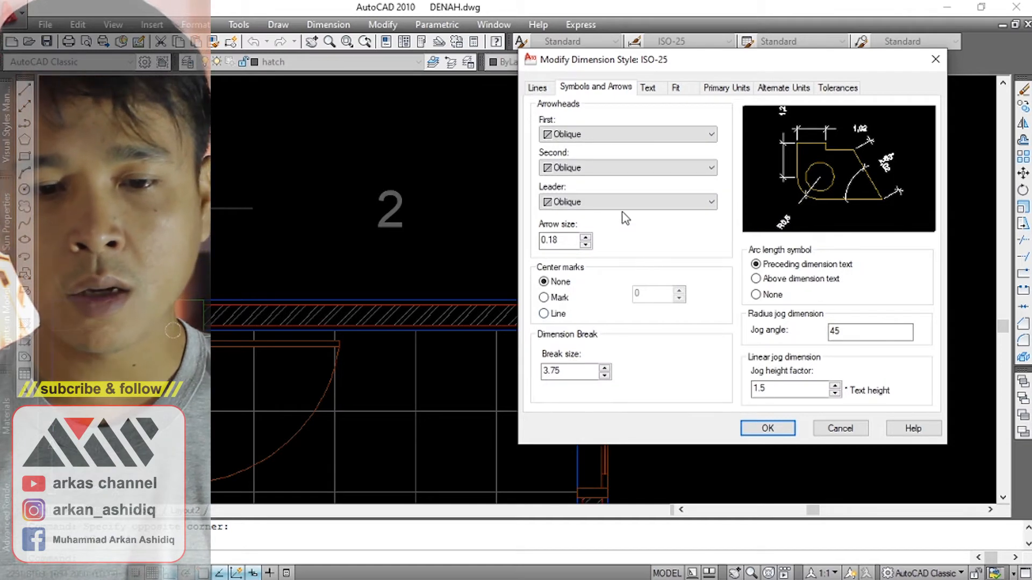
left_click(605, 139)
left_click(598, 151)
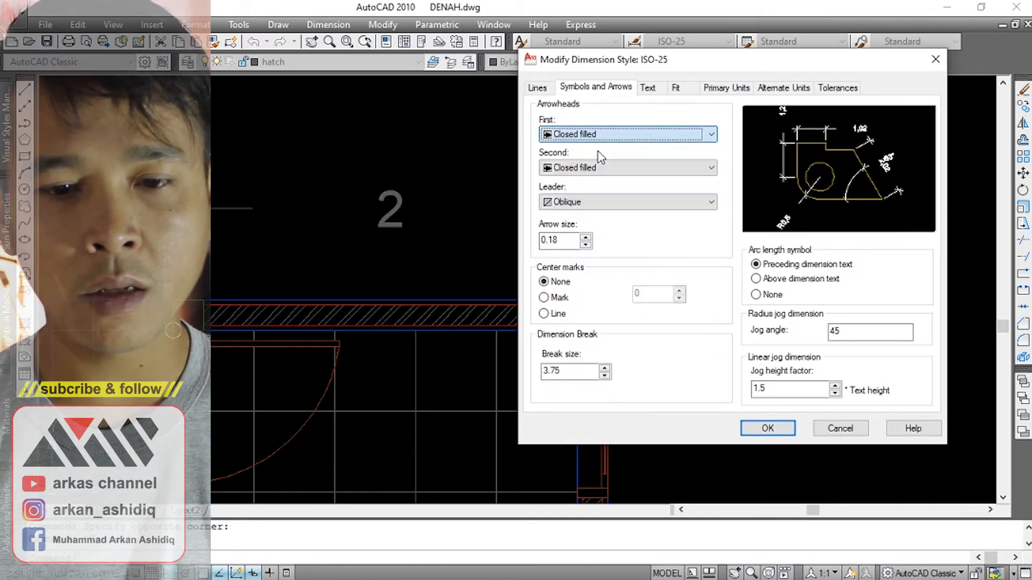
left_click(765, 426)
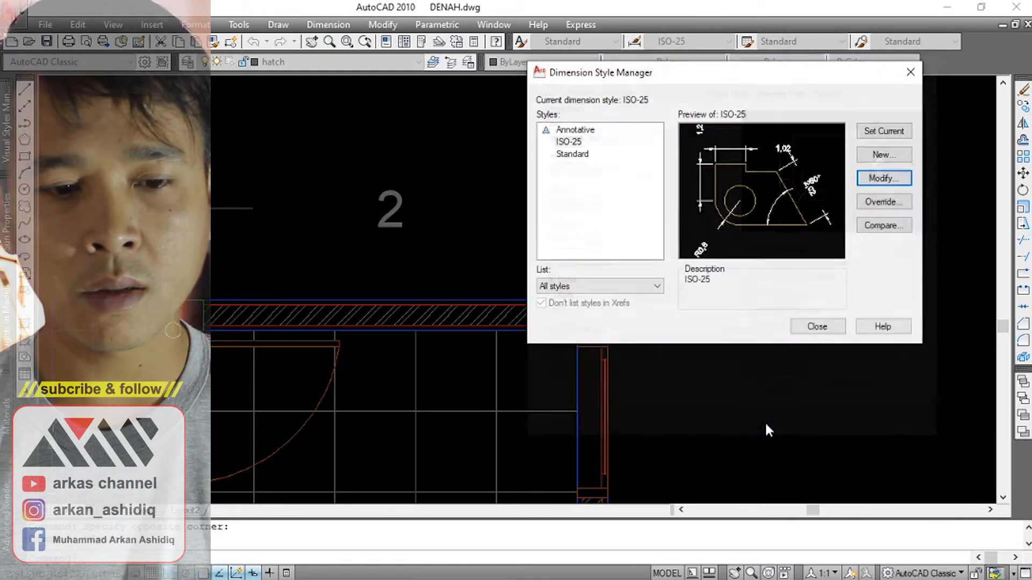
key("Return")
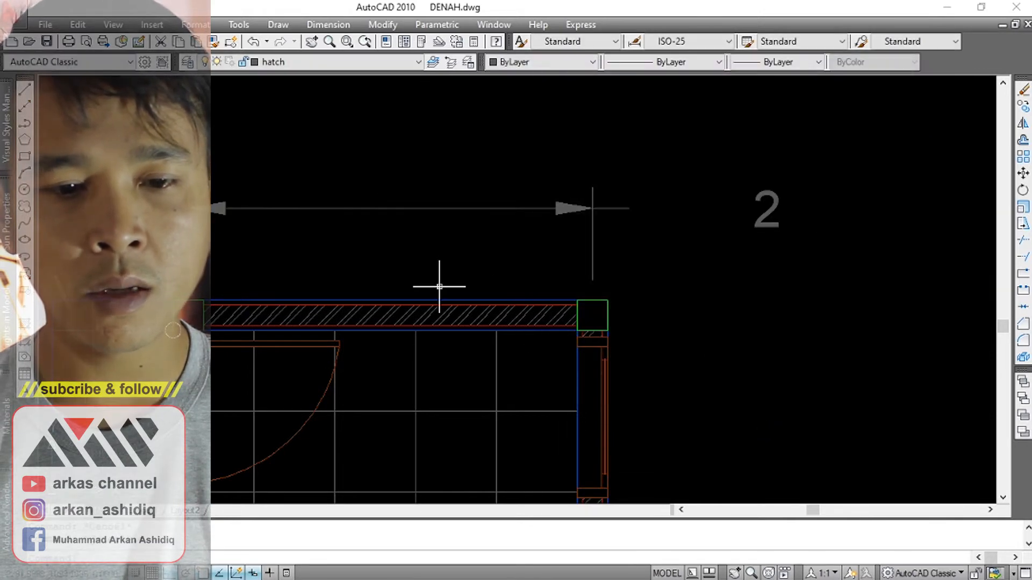
scroll(460, 248, "down", 2)
scroll(672, 188, "up", 2)
left_click(672, 189)
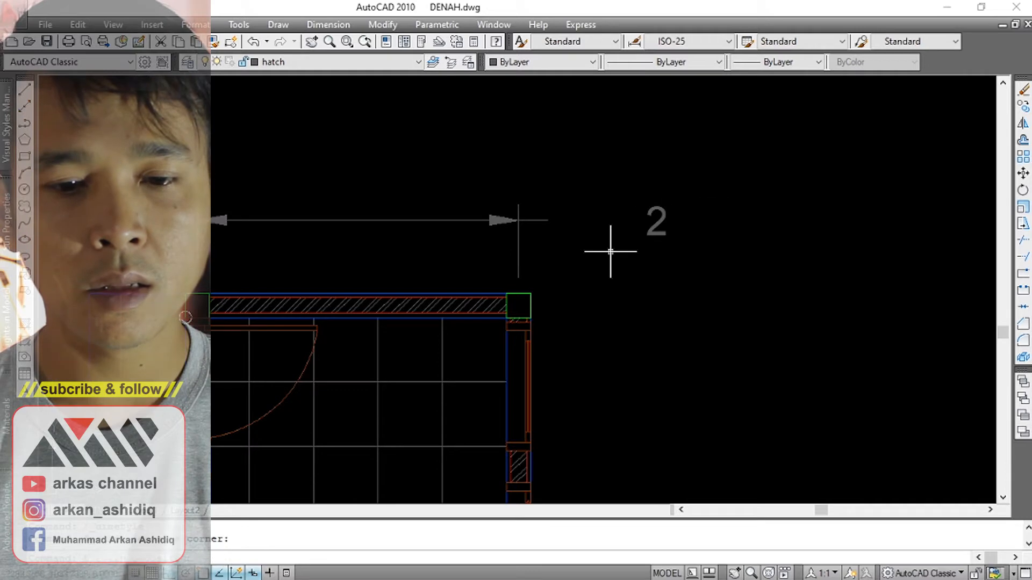
key("Escape")
left_click(670, 204)
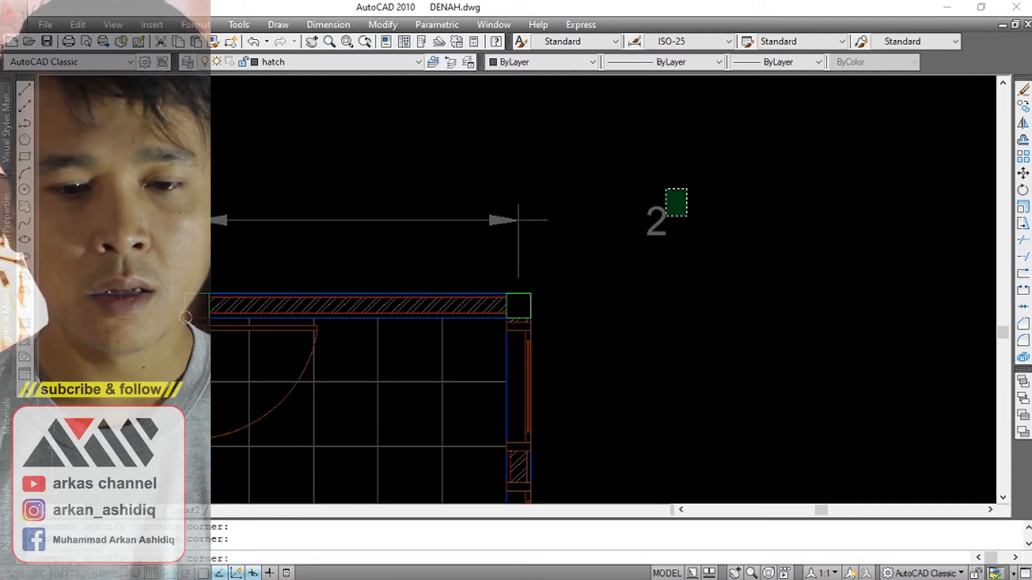
left_click(666, 213)
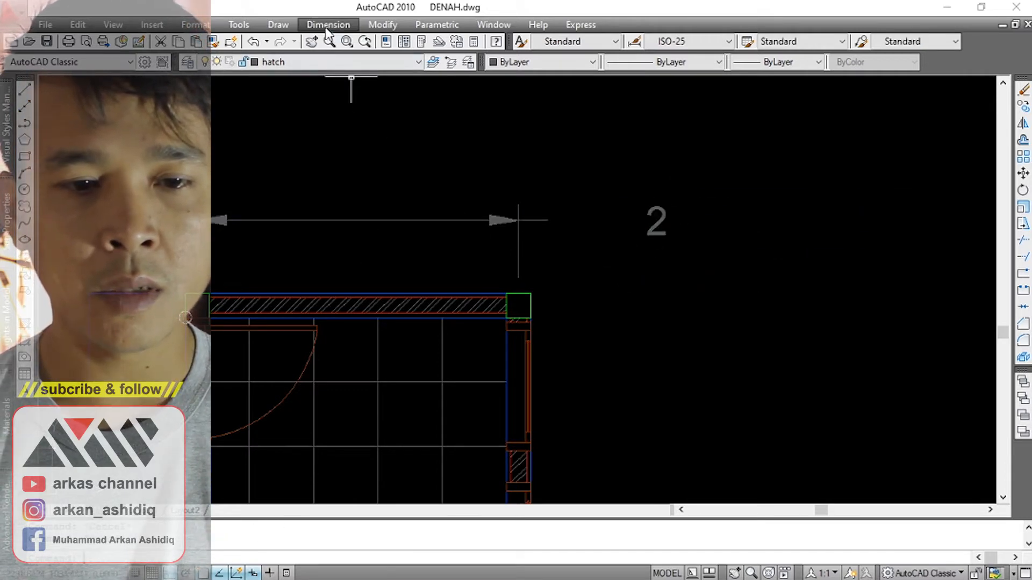
Reopen the ISO-25 style for modification and set the dimension break size to 0.1.
left_click(326, 25)
left_click(382, 415)
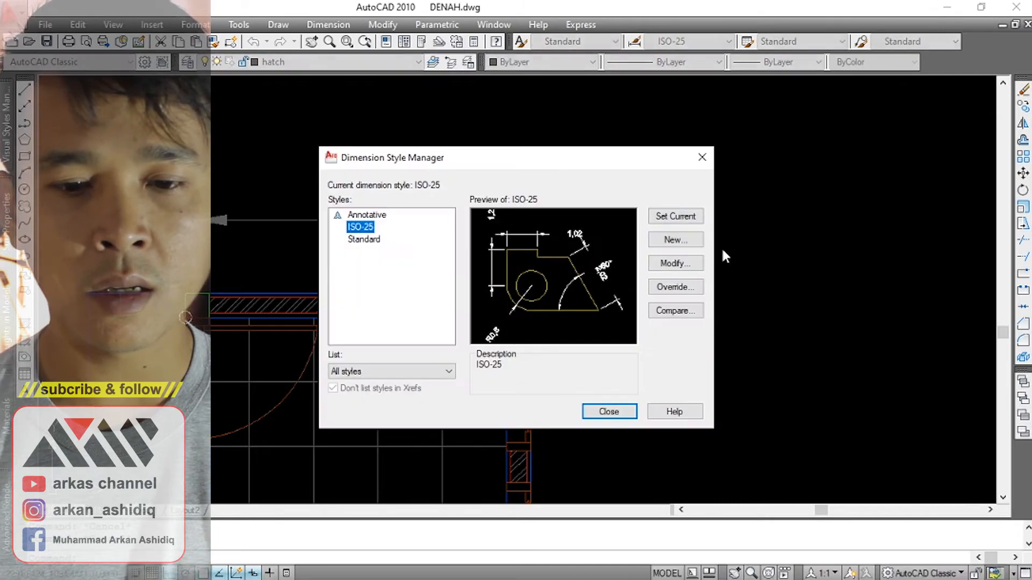
left_click_drag(580, 159, 776, 102)
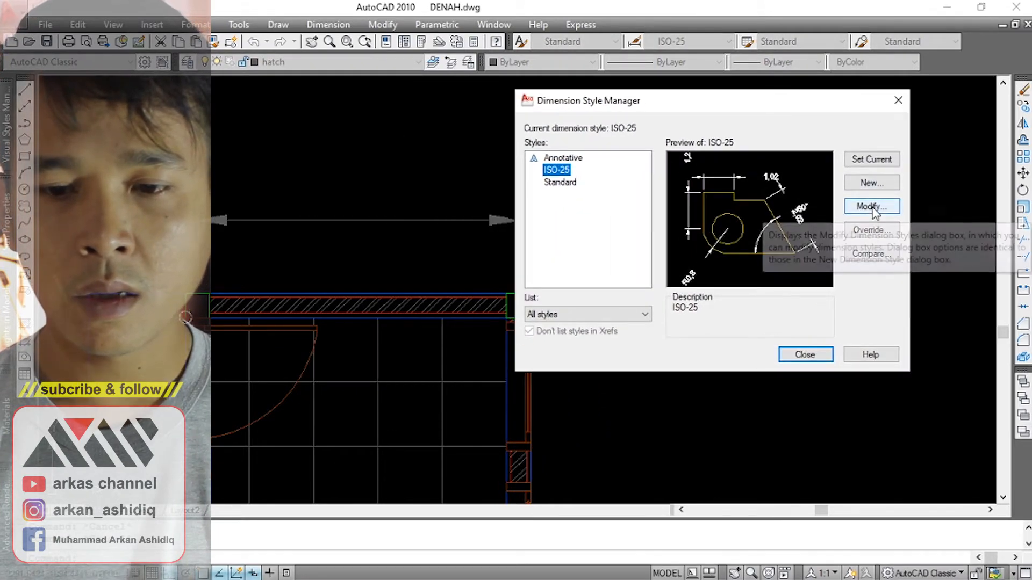
left_click(872, 210)
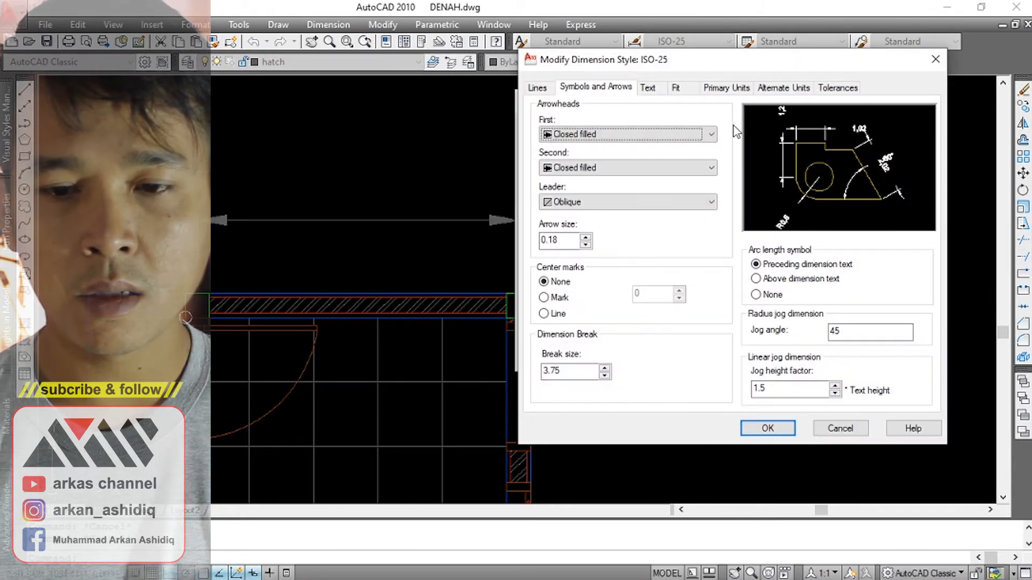
left_click_drag(722, 65, 720, 49)
double_click(580, 355)
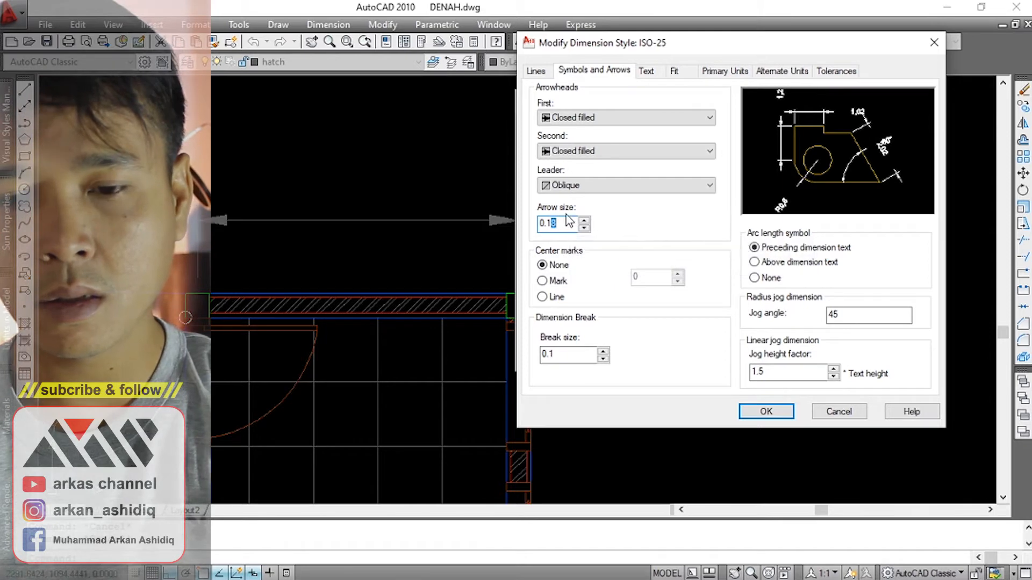
Set the arrow size to 0.1, save the ISO-25 style and inspect the dimension above the plan.
left_click_drag(552, 224, 560, 224)
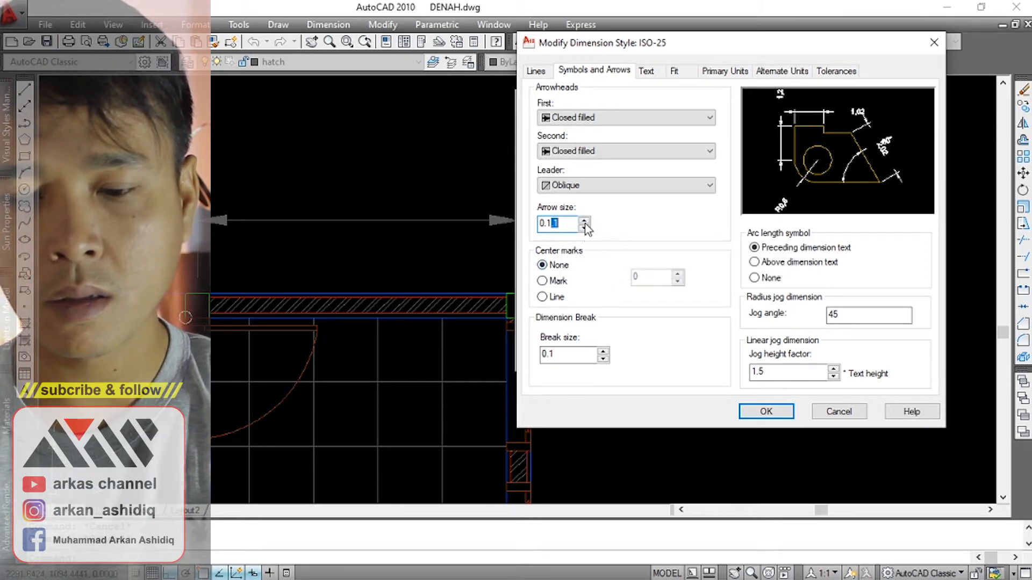
key("BackSpace")
left_click(537, 70)
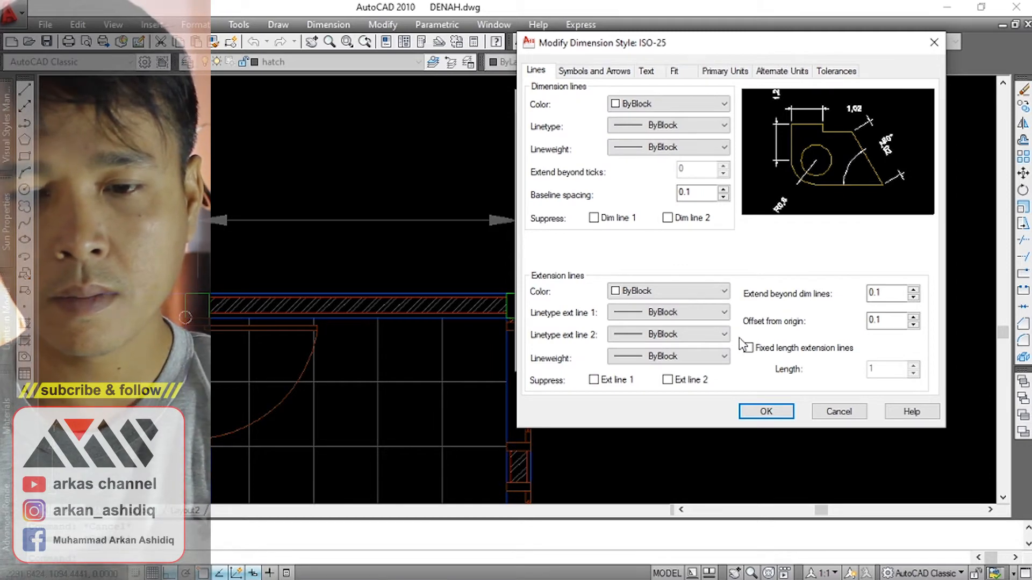
left_click(765, 412)
left_click(804, 355)
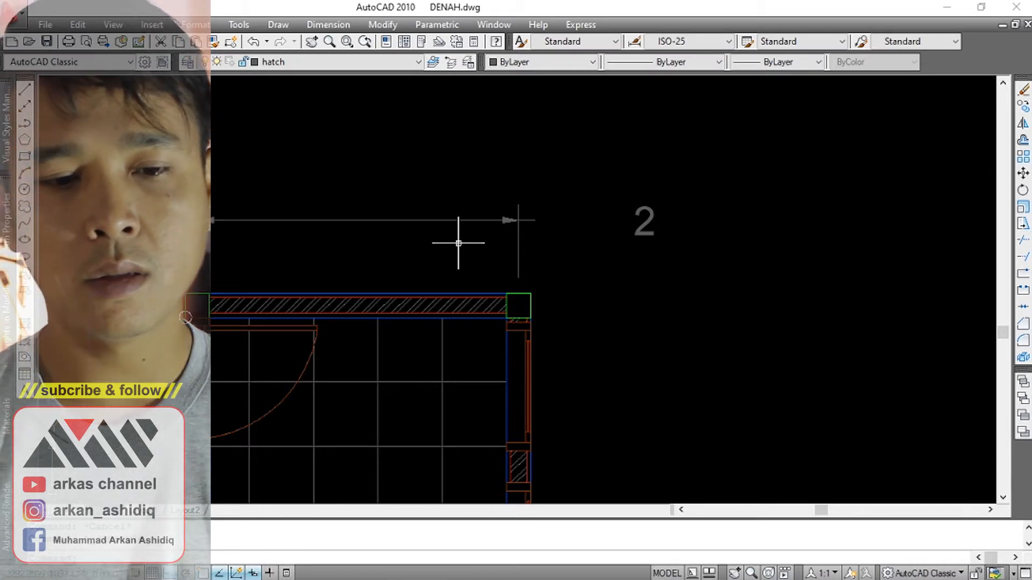
scroll(460, 232, "down", 3)
scroll(444, 237, "up", 2)
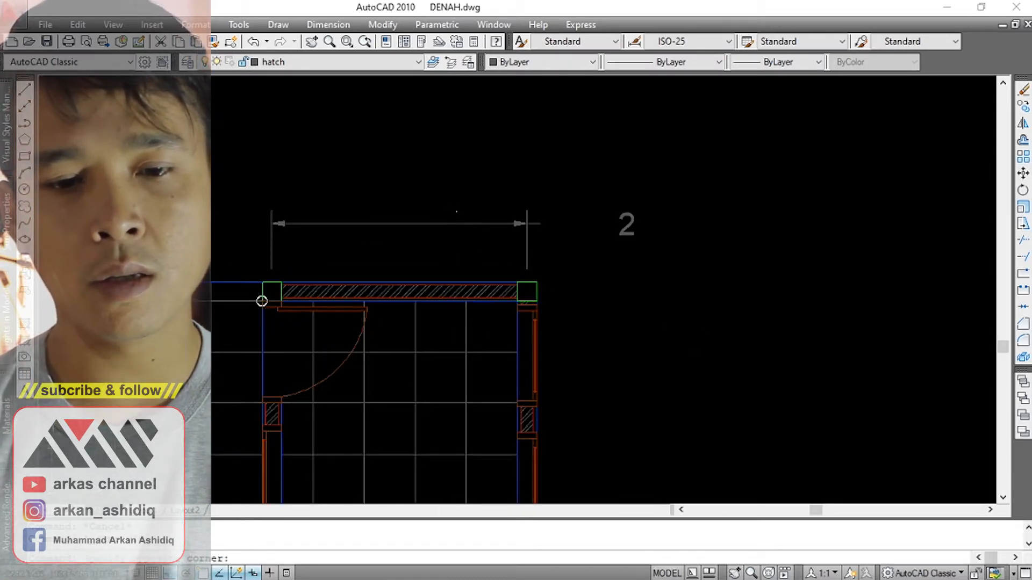
Try moving the dimension text between the extension lines, and undo the move.
left_click(627, 224)
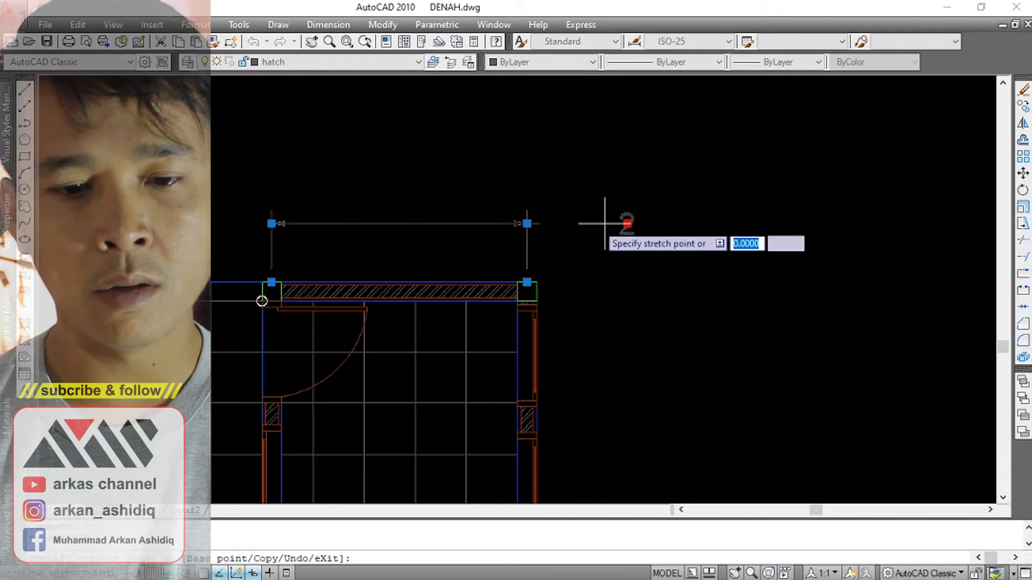
left_click(401, 224)
key("Escape")
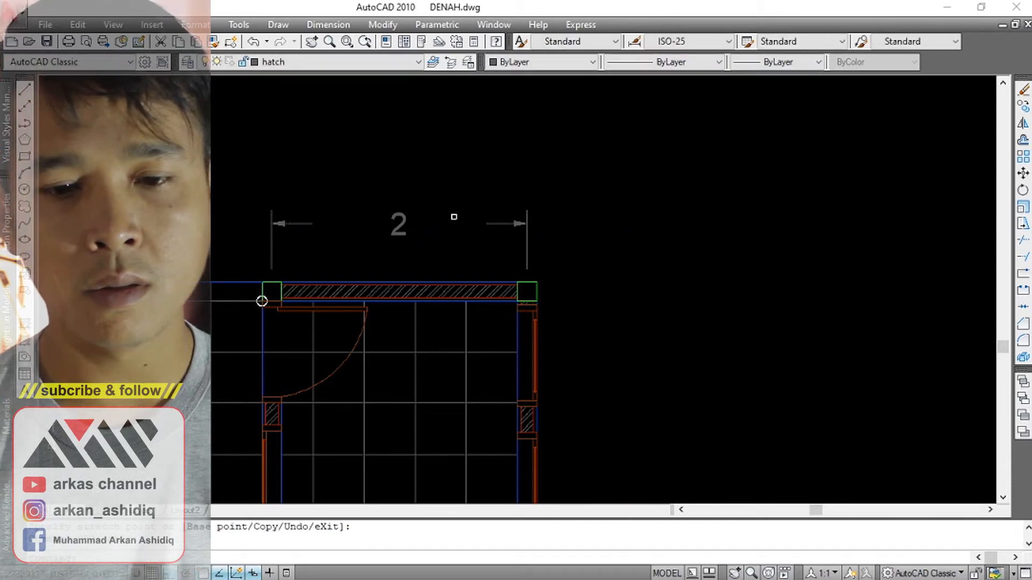
key("ctrl+z")
scroll(525, 227, "up", 2)
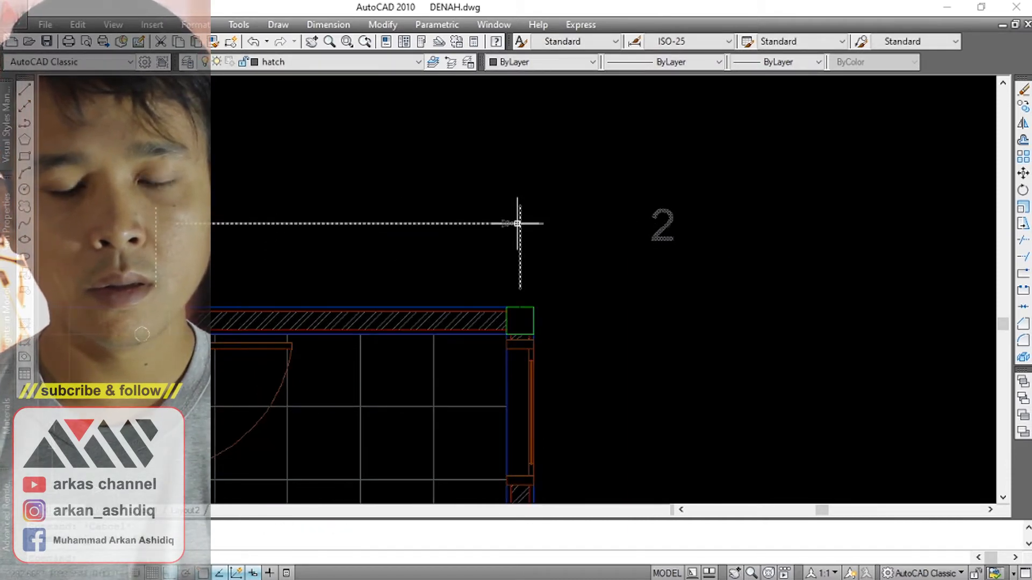
Reopen the ISO-25 style for modification, set the text offset from the dimension line to 0.1 and save the style.
left_click(322, 25)
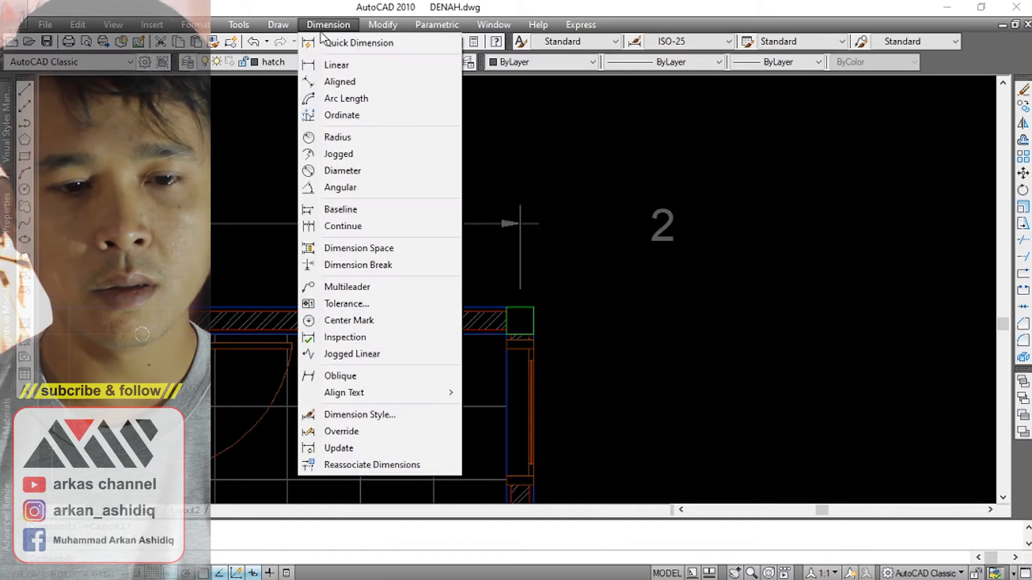
left_click(378, 414)
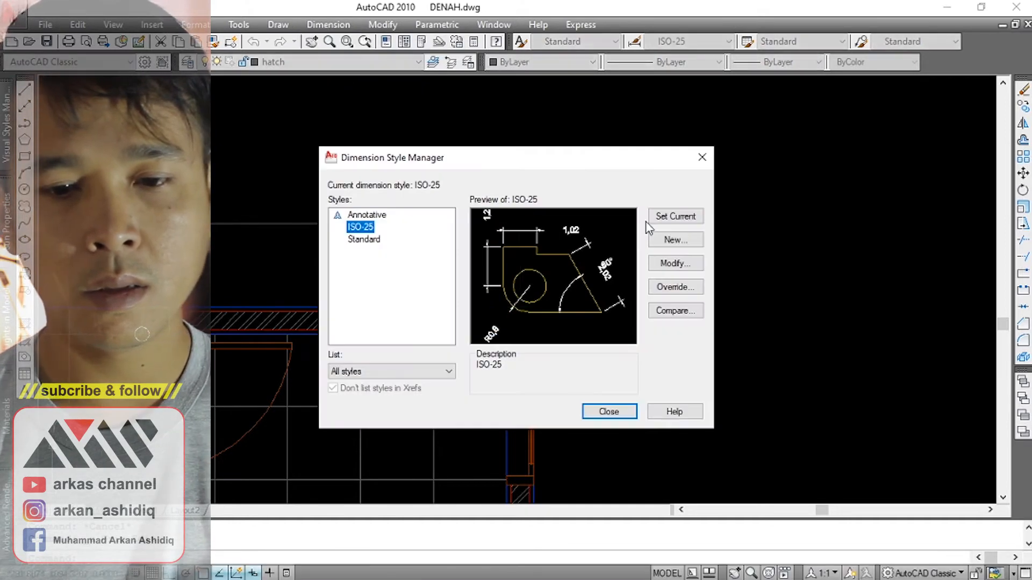
left_click_drag(593, 162, 636, 89)
left_click(719, 189)
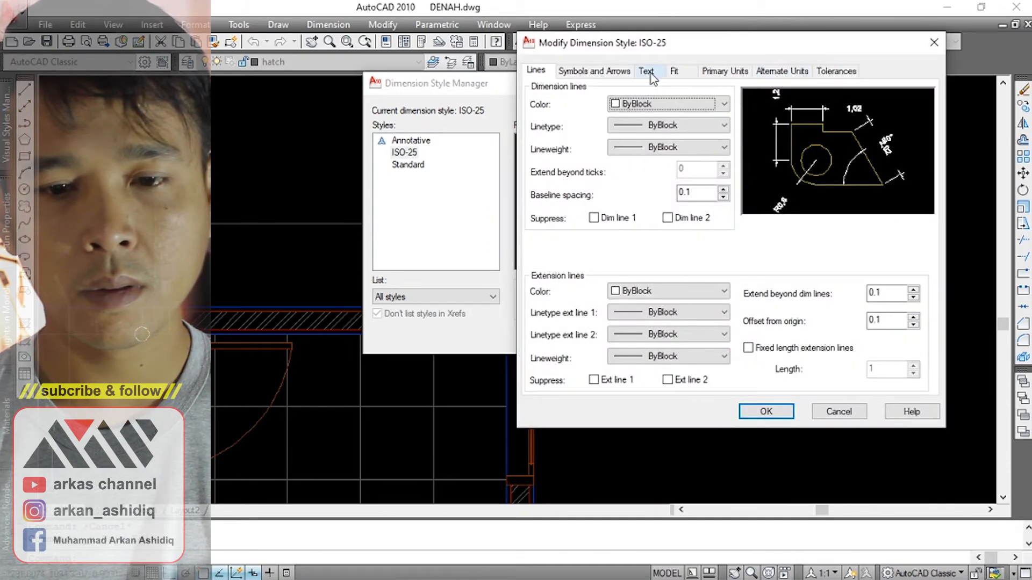
left_click(647, 72)
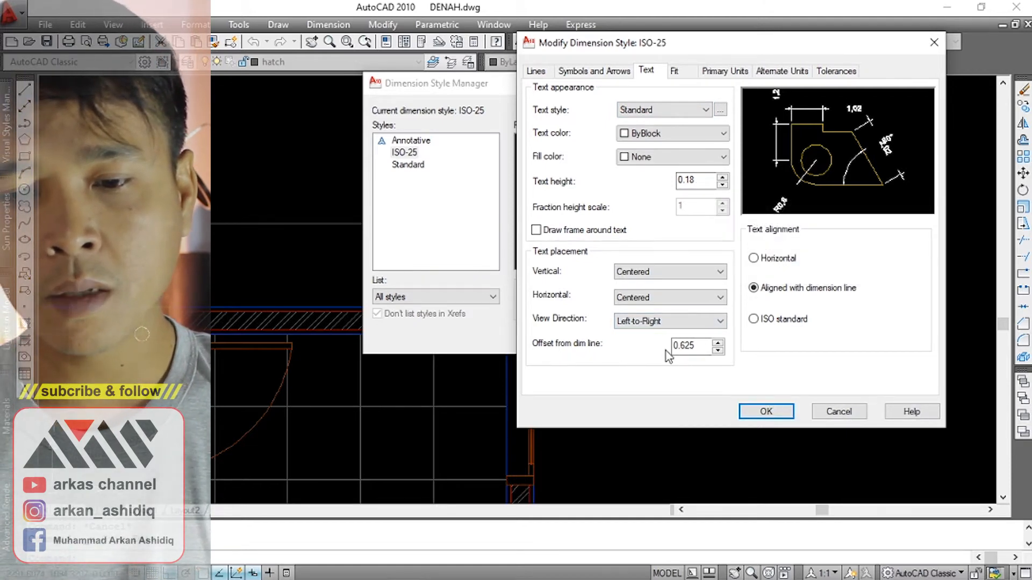
left_click_drag(680, 347, 705, 347)
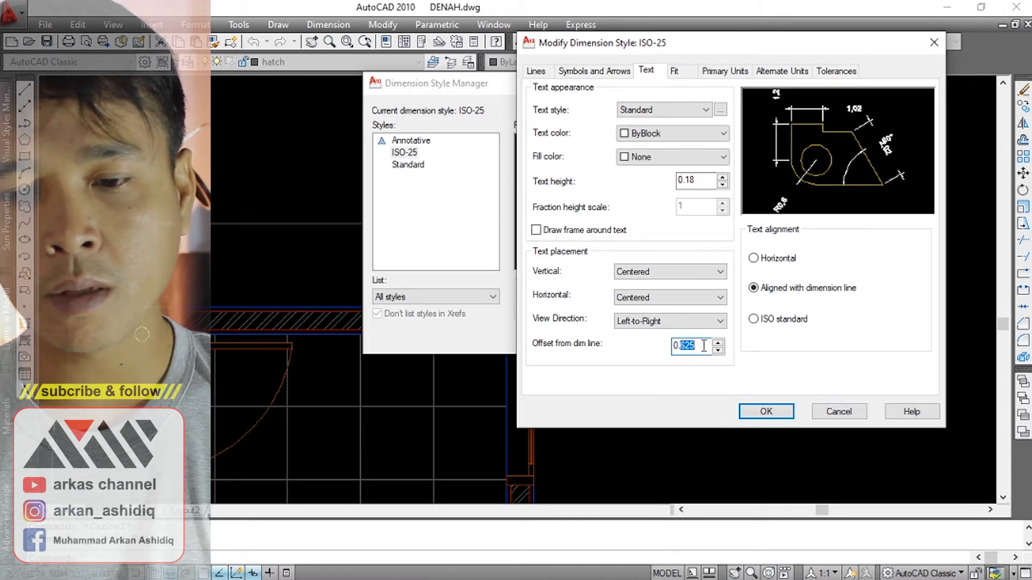
type("1")
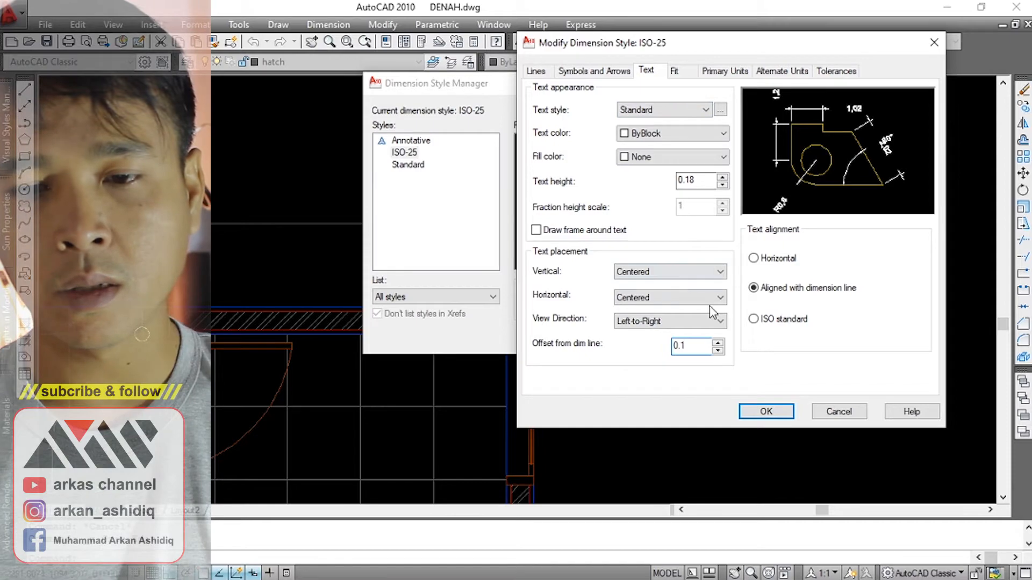
left_click(747, 408)
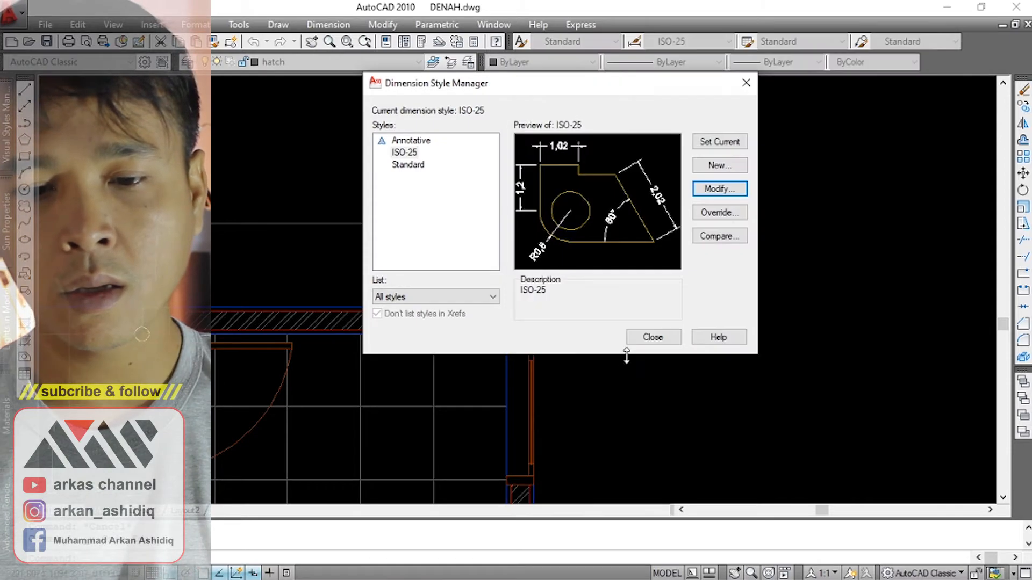
left_click(649, 340)
Move the dimension line down, closer to the floor plan's upper wall.
scroll(398, 226, "down", 1)
scroll(358, 225, "up", 2)
left_click(467, 228)
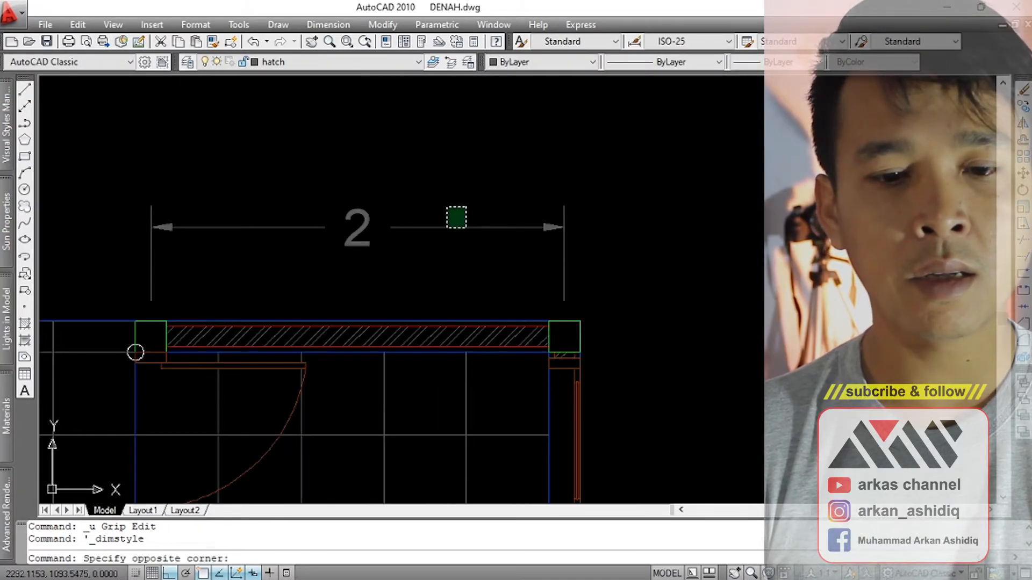
left_click(445, 208)
left_click(564, 227)
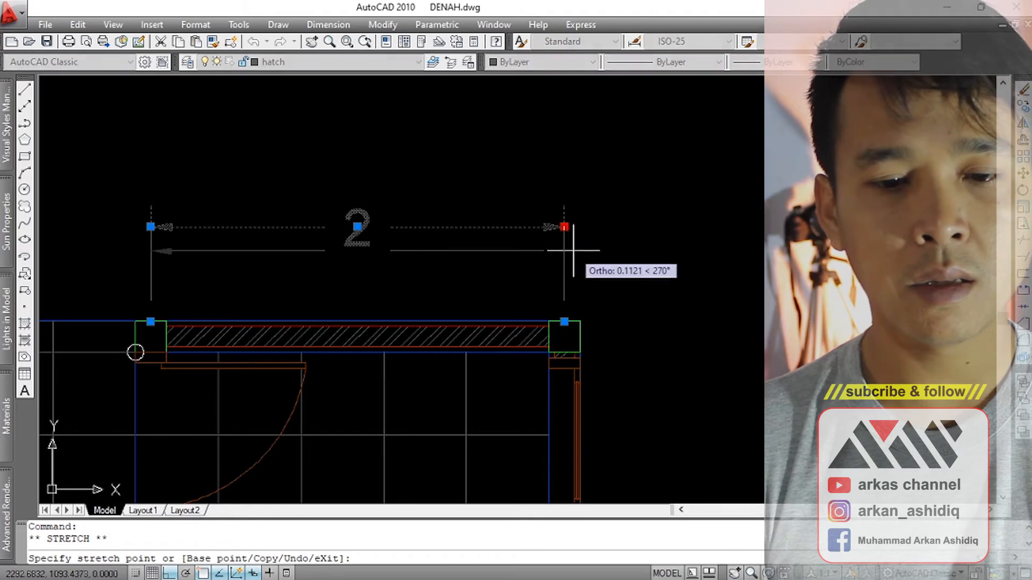
left_click(568, 279)
key("Escape")
scroll(425, 252, "down", 4)
scroll(398, 272, "up", 3)
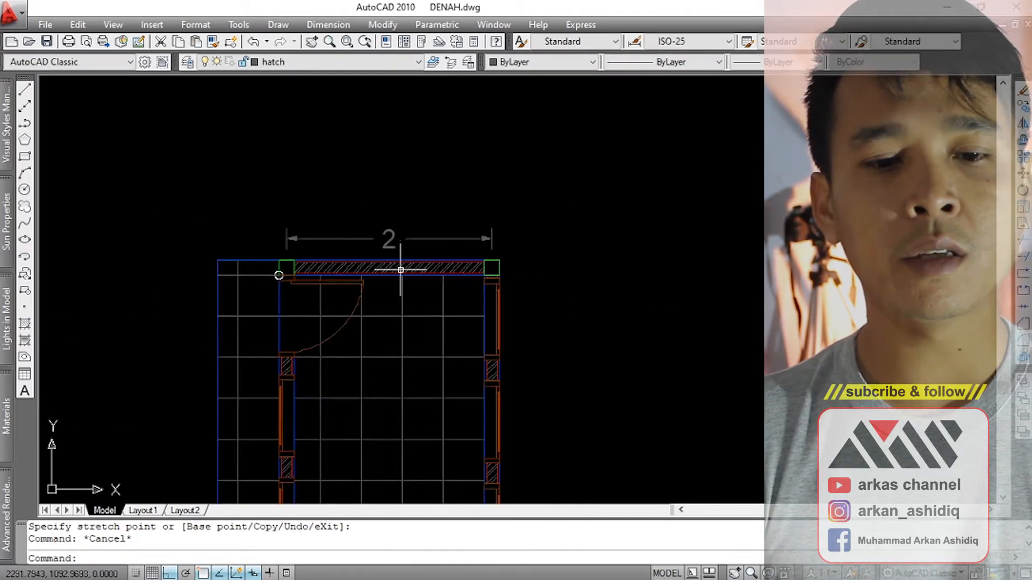
Inspect the dimension's text size and spacing above the floor plan's upper wall.
scroll(380, 169, "down", 1)
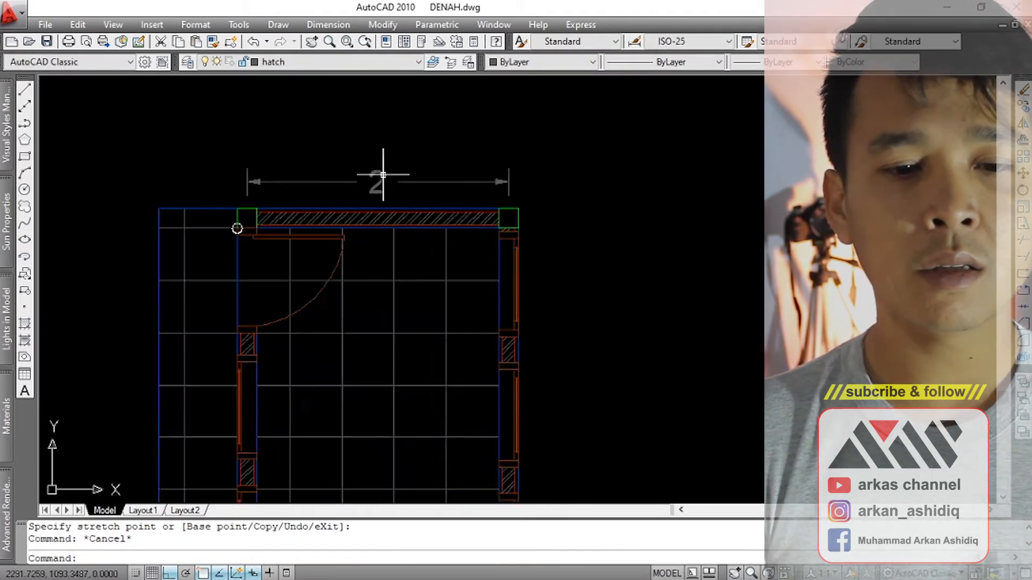
scroll(396, 169, "up", 2)
left_click(411, 169)
left_click(387, 189)
key("Escape")
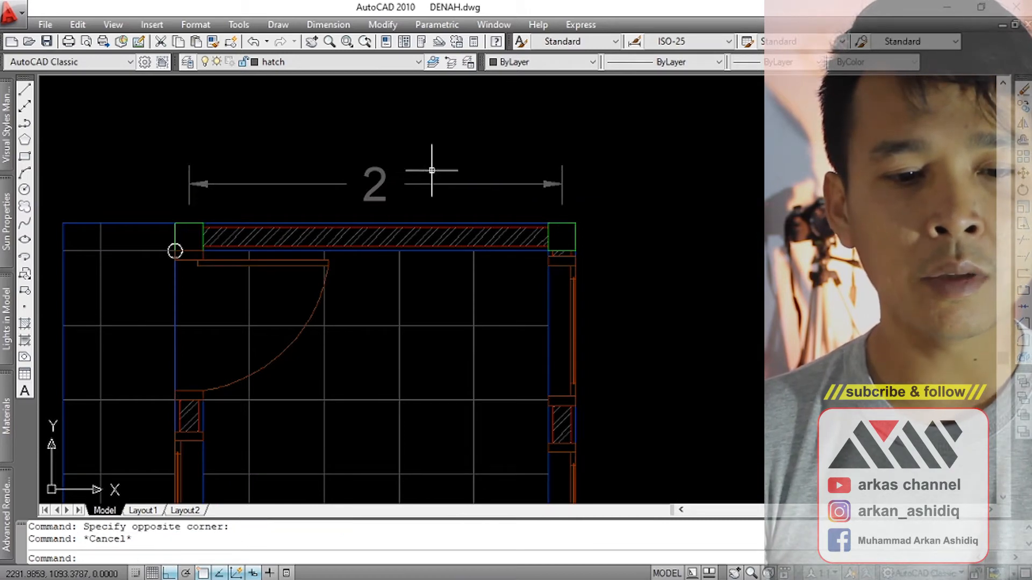
left_click(385, 167)
left_click(357, 187)
left_click(412, 107)
key("Escape")
Reopen the ISO-25 style for modification, set the text height to 0.15 and save the style.
left_click(414, 152)
left_click(383, 182)
left_click(329, 24)
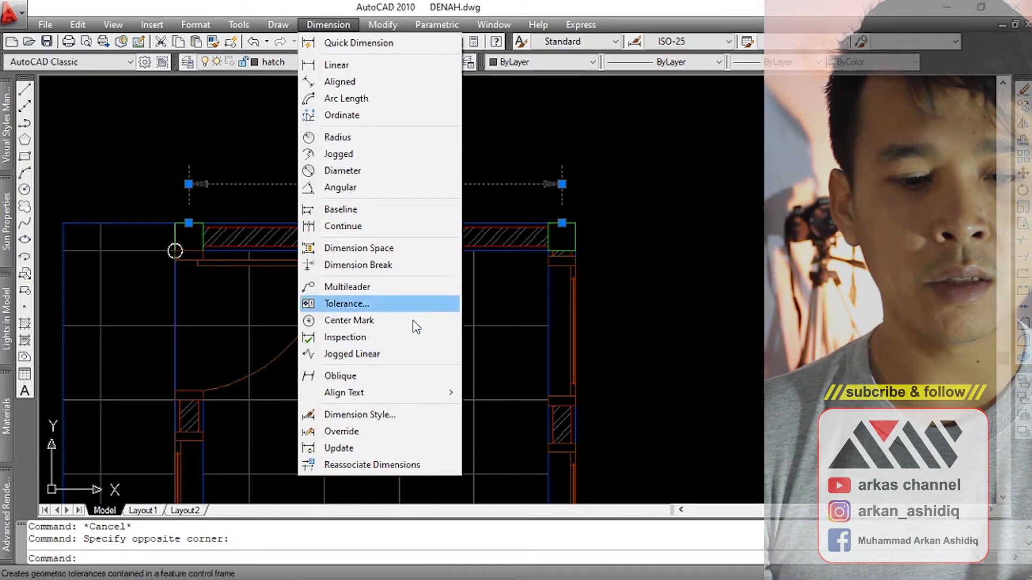
left_click(392, 416)
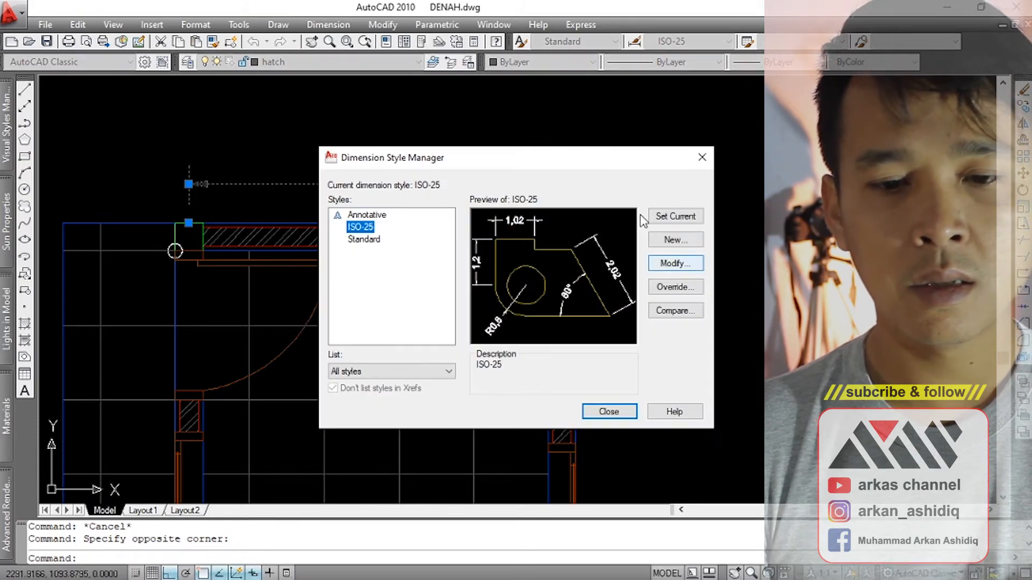
left_click_drag(607, 161, 684, 140)
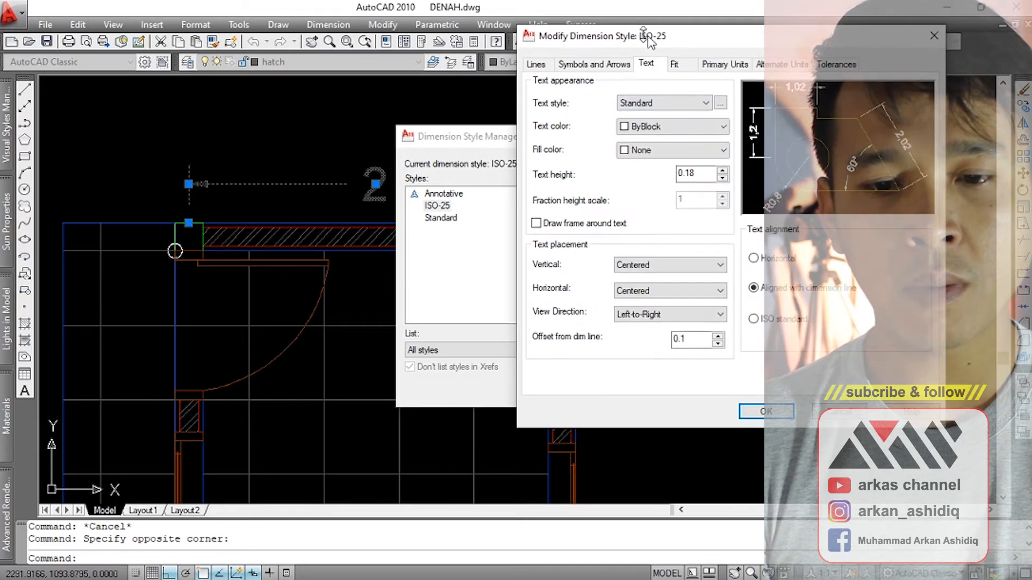
left_click_drag(679, 39, 637, 35)
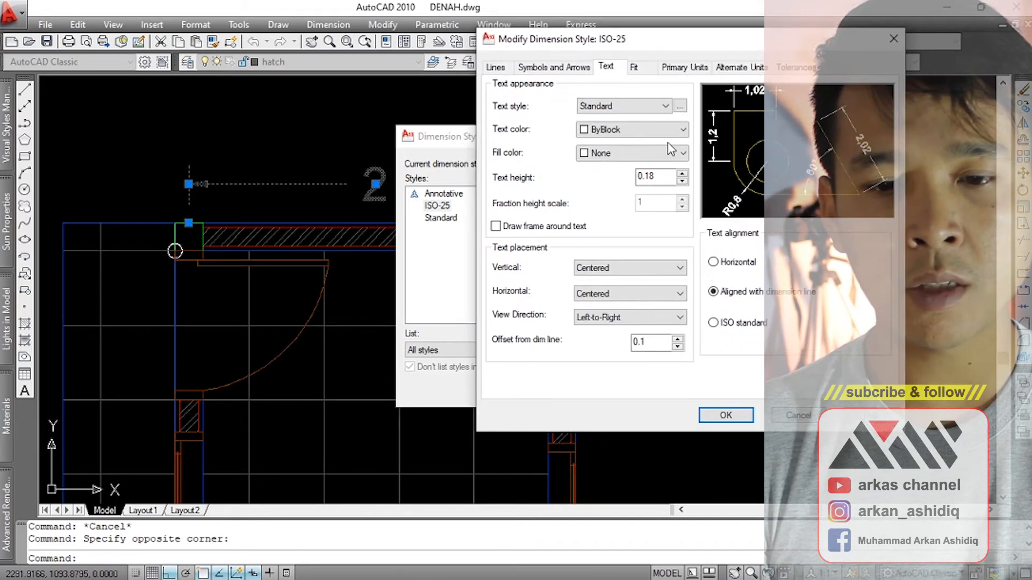
left_click(653, 175)
type("5")
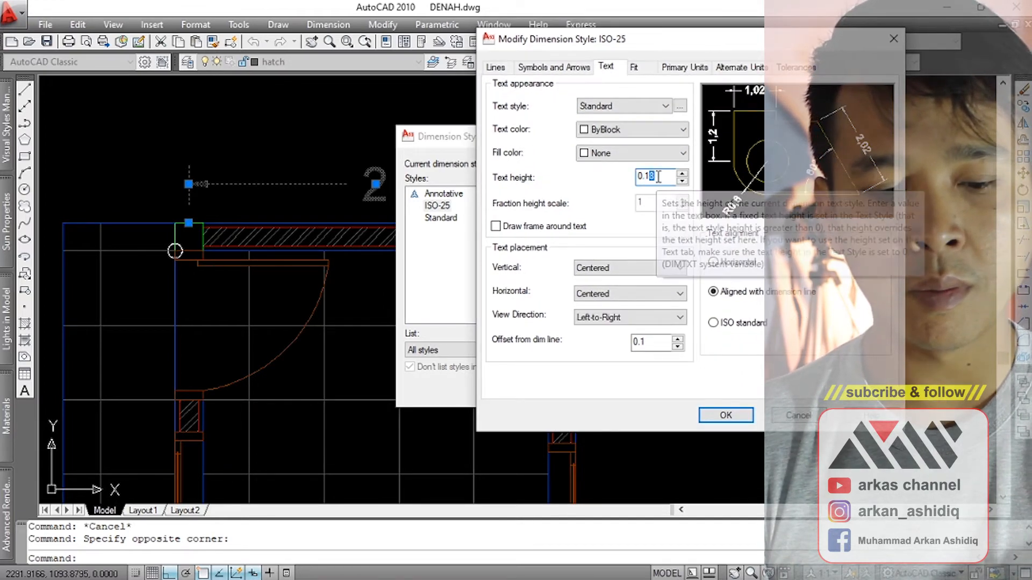
left_click(712, 417)
left_click(684, 391)
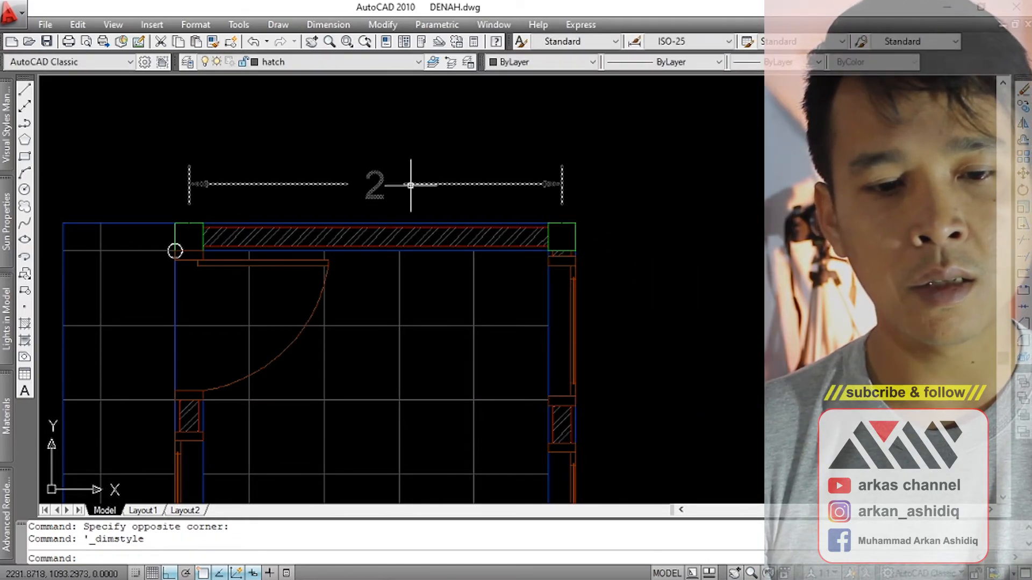
Move the dimension line slightly farther up from the floor plan's upper wall.
scroll(391, 123, "down", 5)
scroll(392, 168, "up", 5)
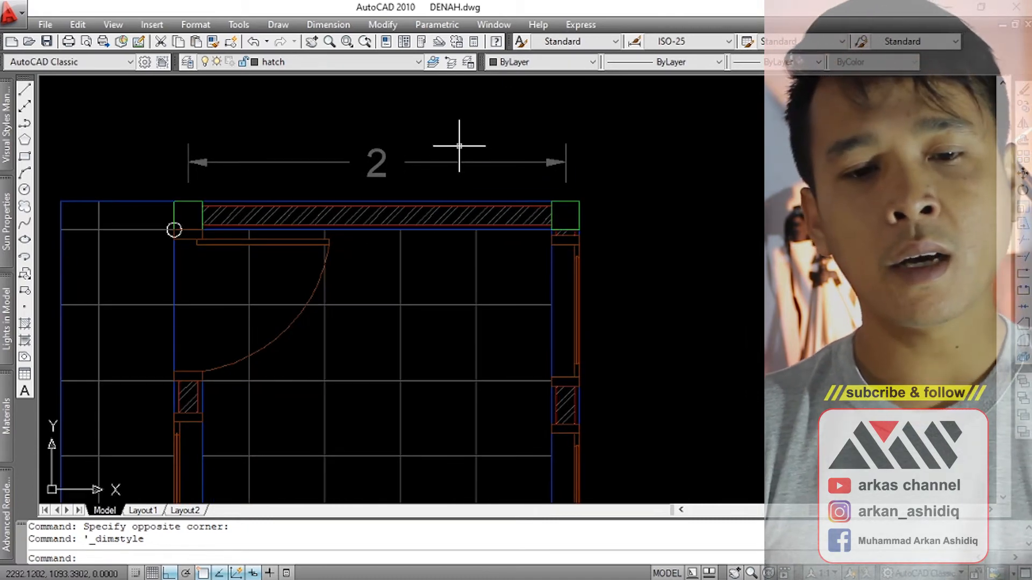
left_click(564, 169)
left_click(565, 162)
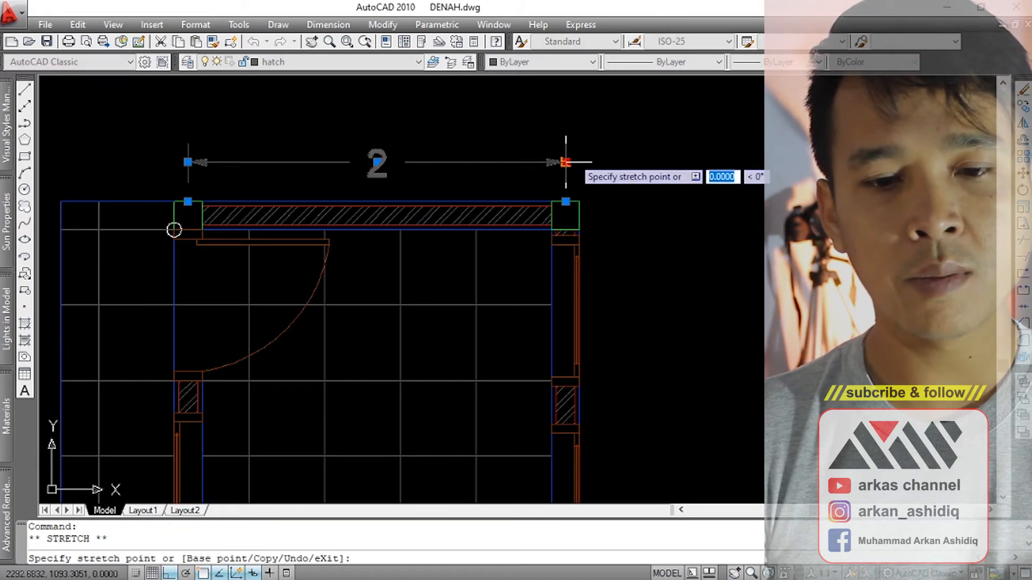
key("Escape")
scroll(396, 212, "down", 3)
scroll(396, 170, "up", 3)
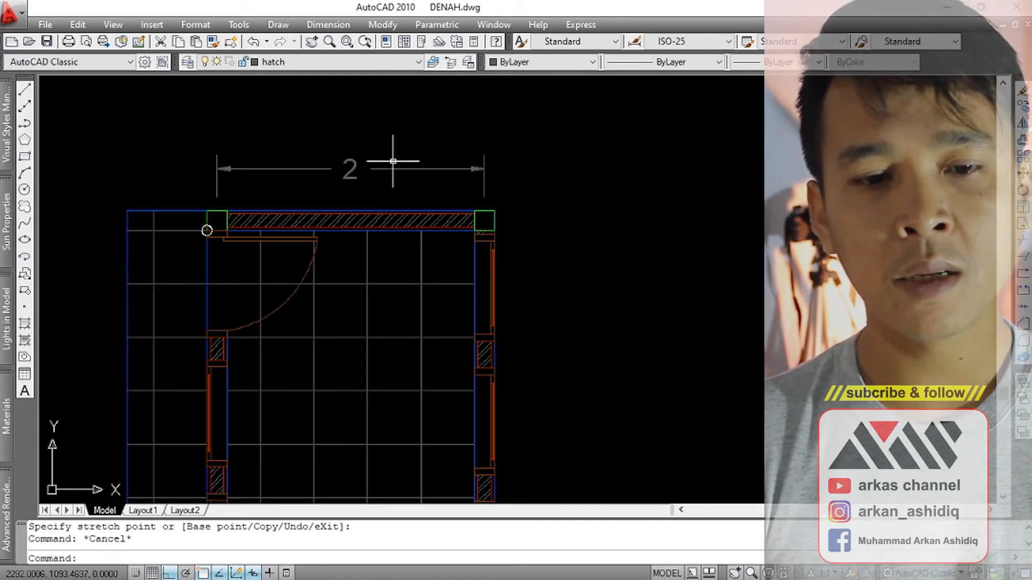
left_click(403, 153)
left_click(373, 183)
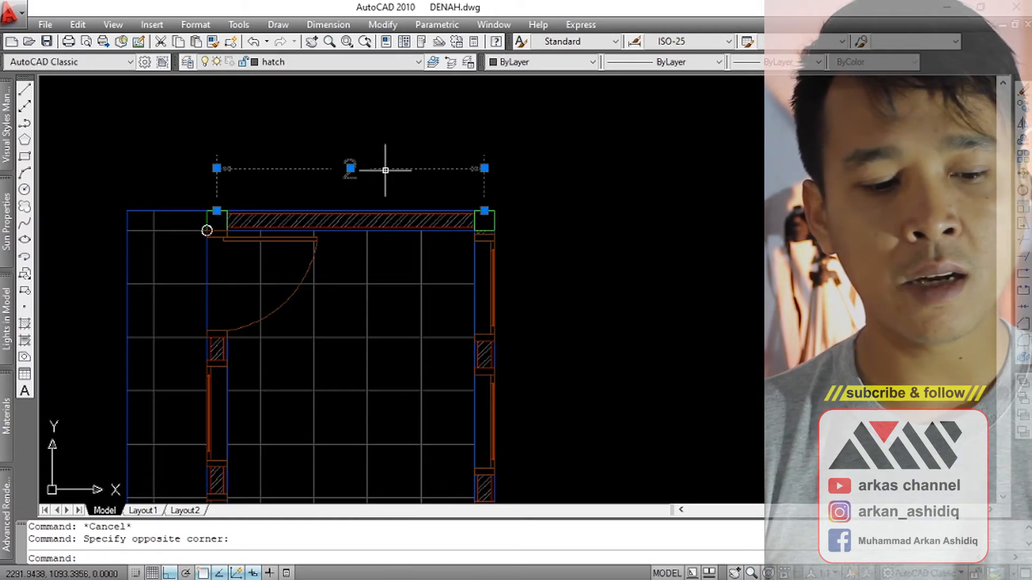
key("Escape")
left_click(372, 192)
key("Escape")
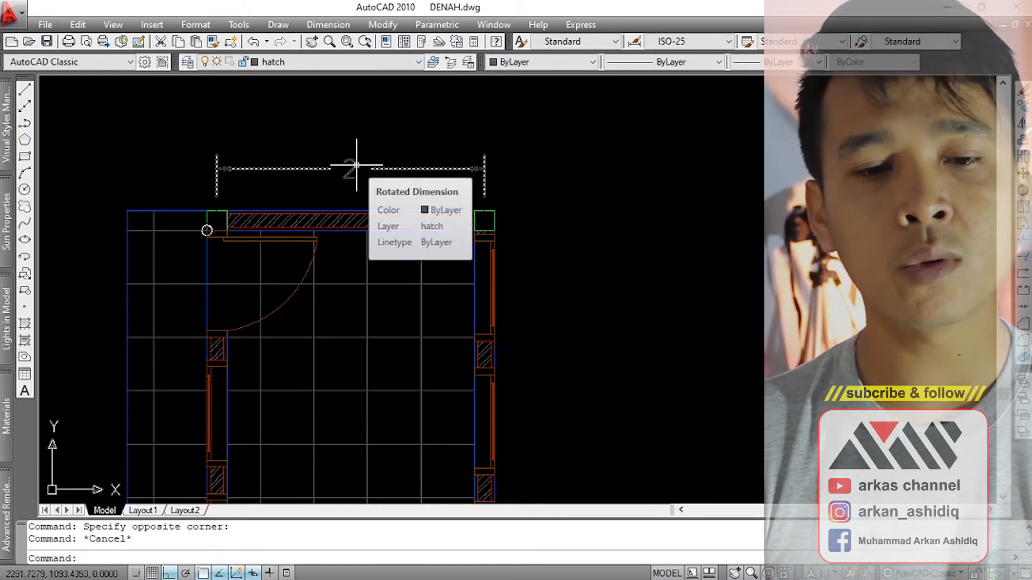
Reopen the ISO-25 style for modification, set the primary units' measurement scale factor to 100 and save the style.
left_click(320, 27)
left_click(382, 417)
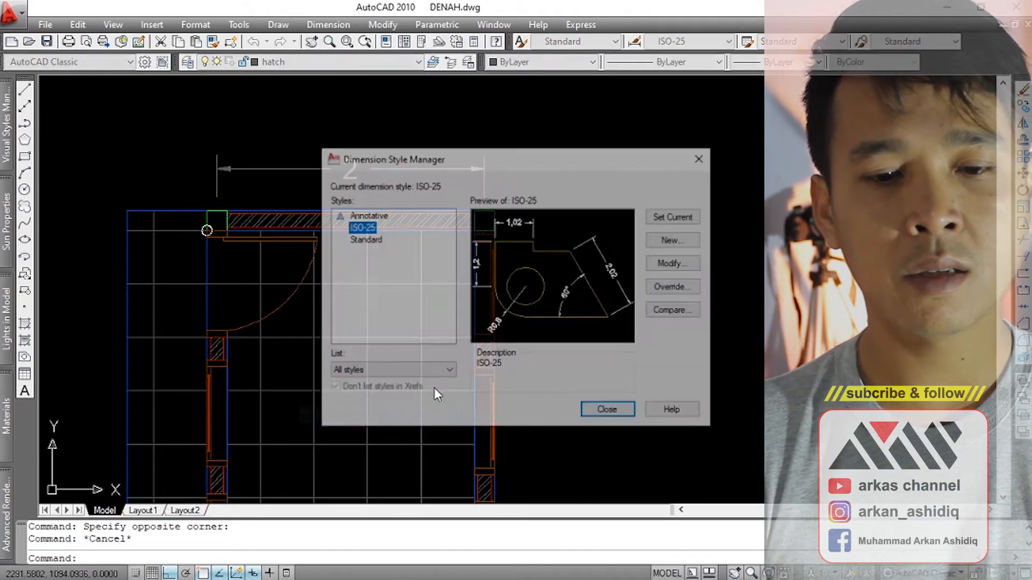
left_click(675, 263)
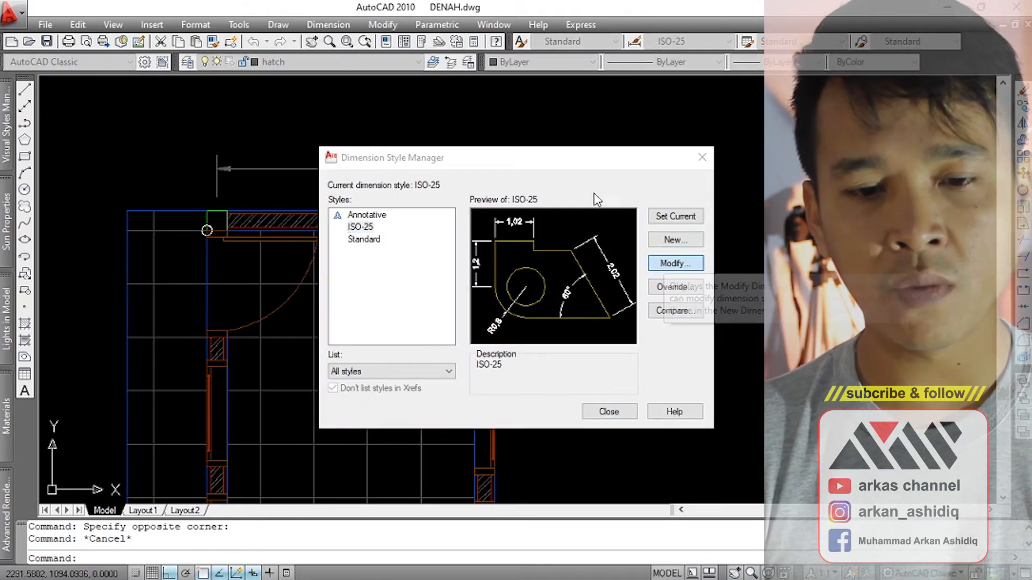
left_click_drag(688, 30, 634, 28)
left_click(631, 65)
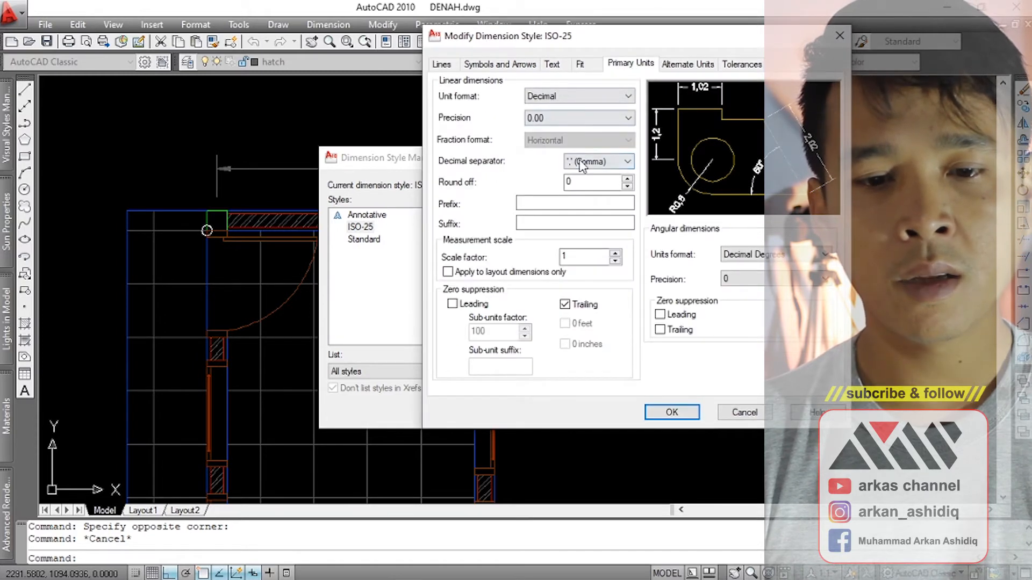
left_click(566, 257)
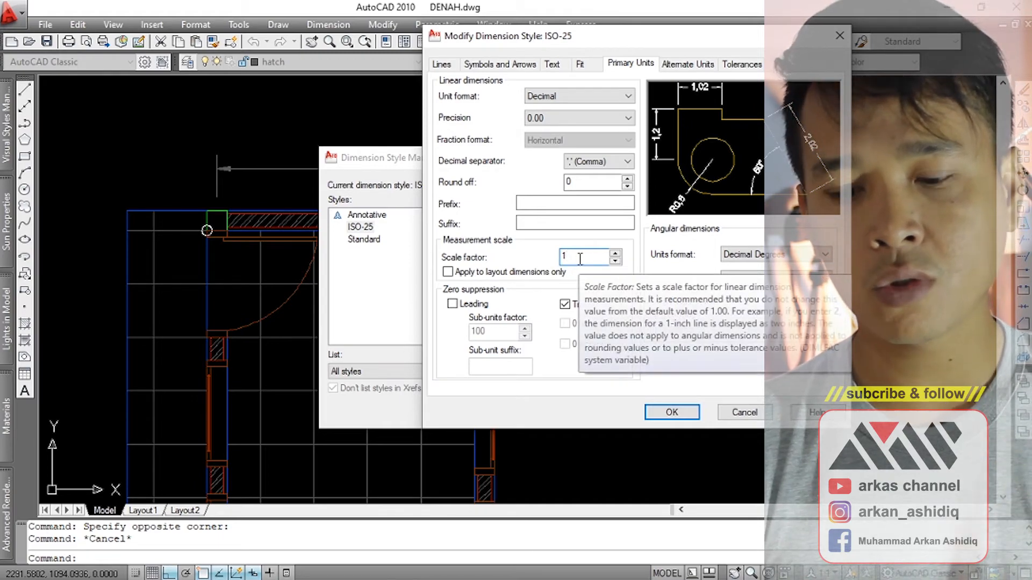
type("00")
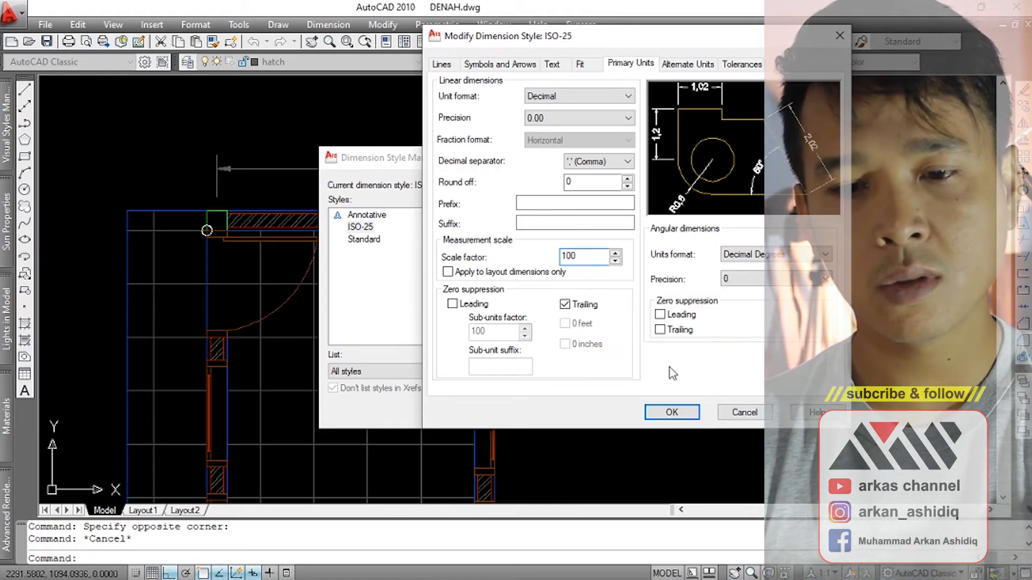
left_click(671, 412)
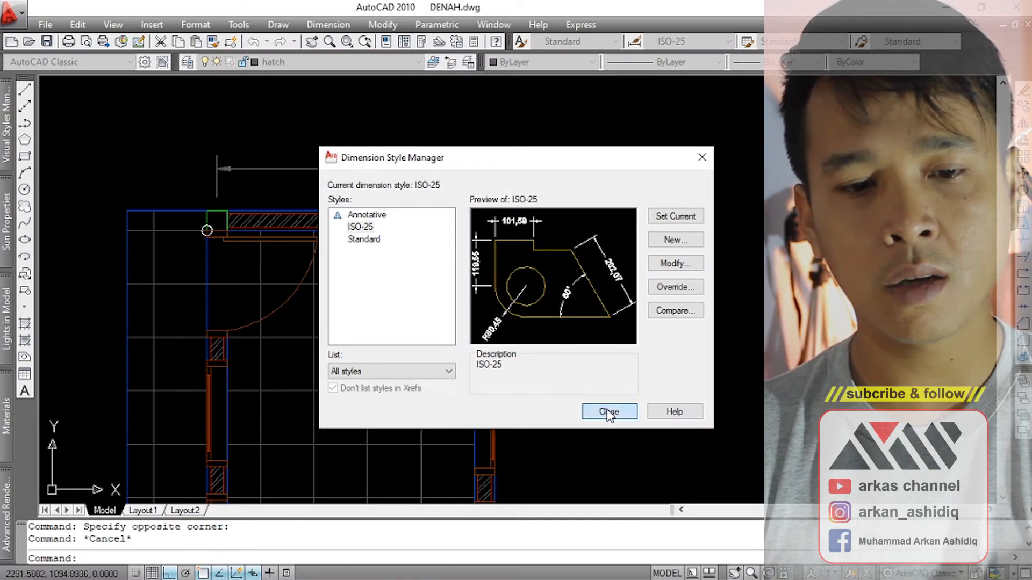
left_click(608, 413)
Inspect the dimension's text and arrows against the whole floor plan and close up.
scroll(432, 291, "up", 1)
scroll(428, 198, "down", 3)
scroll(331, 152, "up", 2)
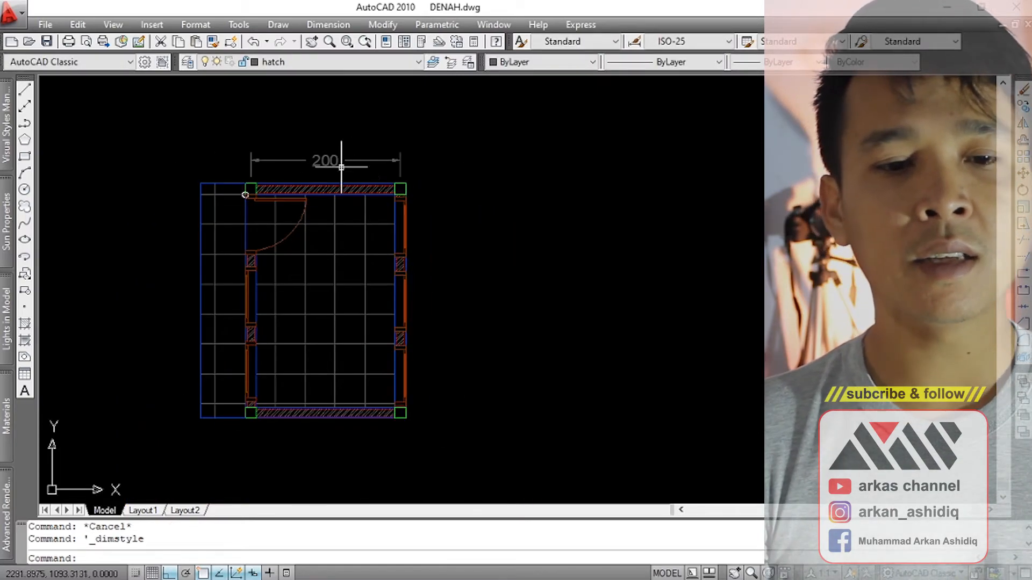
scroll(357, 184, "down", 3)
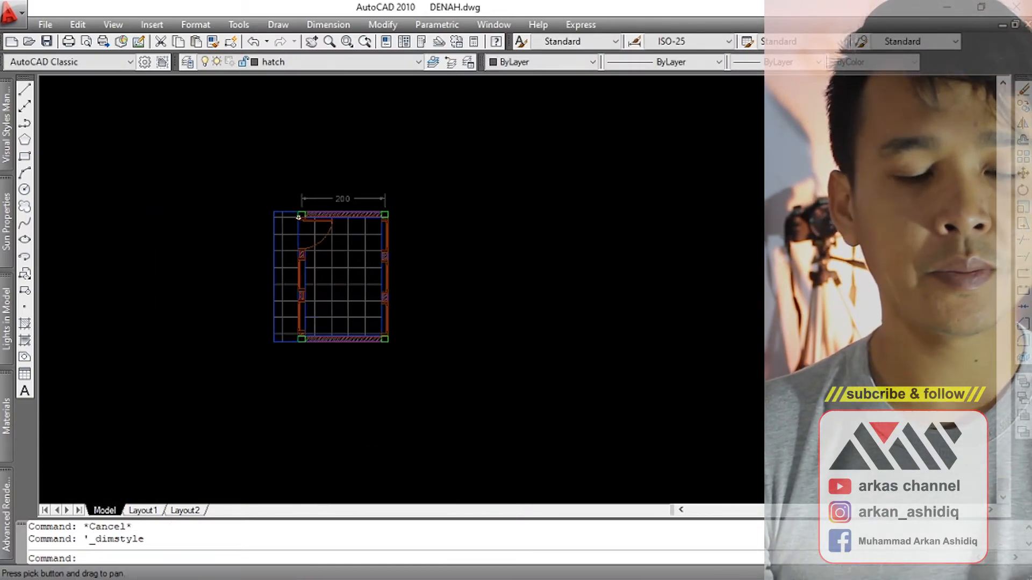
scroll(315, 187, "up", 5)
middle_click_drag(299, 228, 352, 189)
scroll(309, 198, "up", 2)
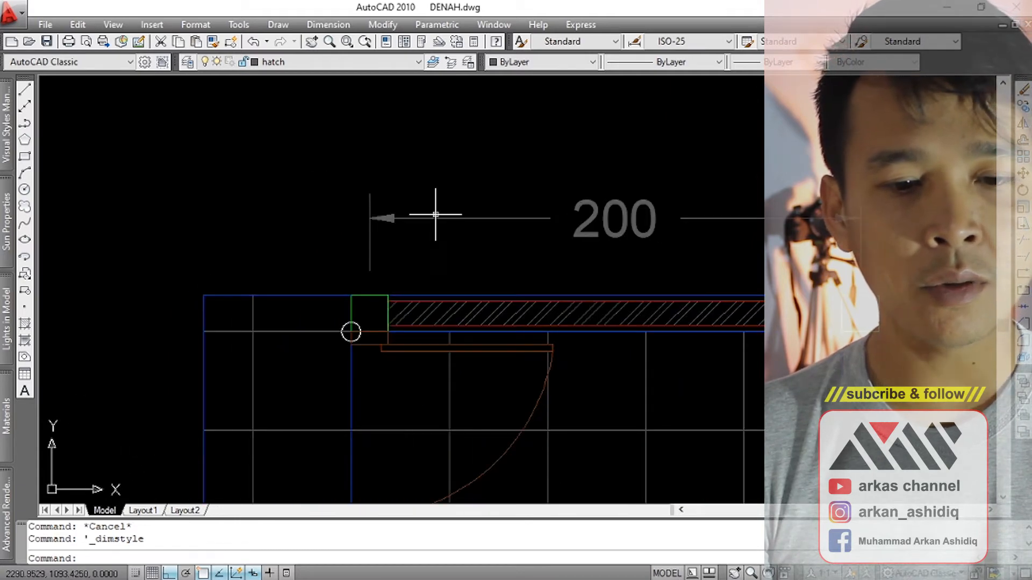
Add a linear dimension from the plan's upper-left outer corner to the near edge of the adjacent column, level with the 200 dimension.
middle_click_drag(435, 214, 373, 211)
left_click(327, 25)
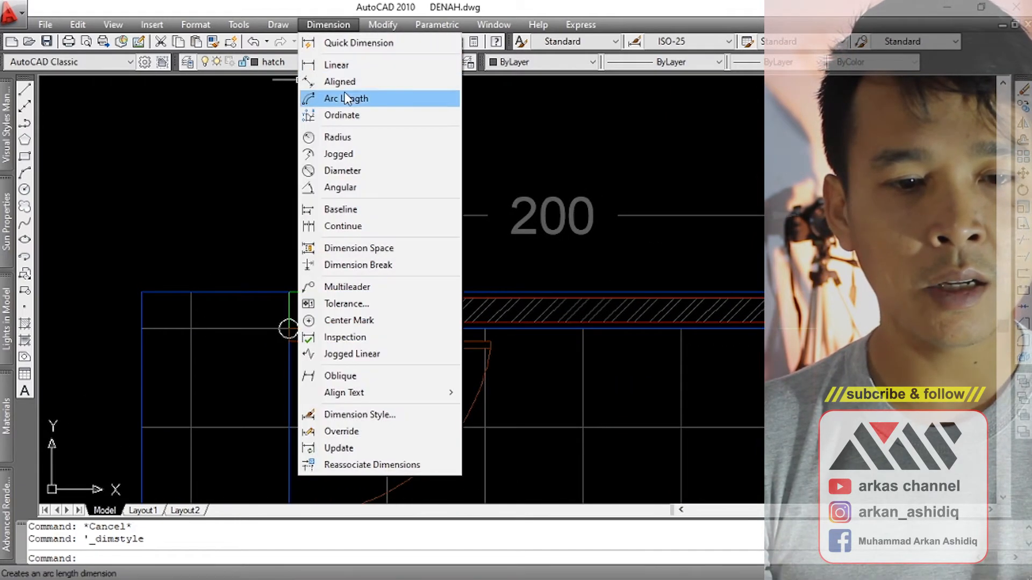
left_click(352, 67)
left_click(141, 292)
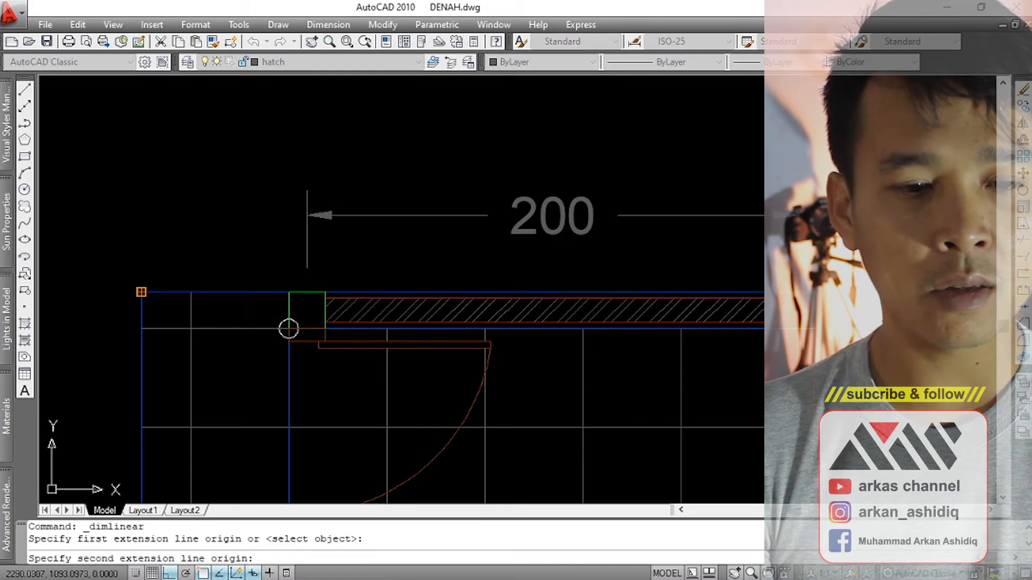
left_click(288, 293)
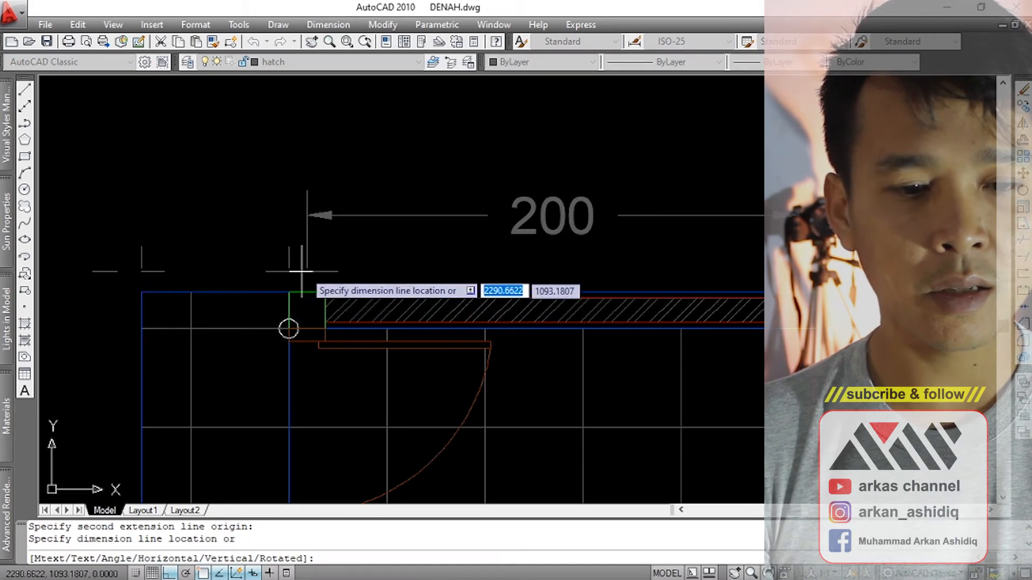
left_click(307, 215)
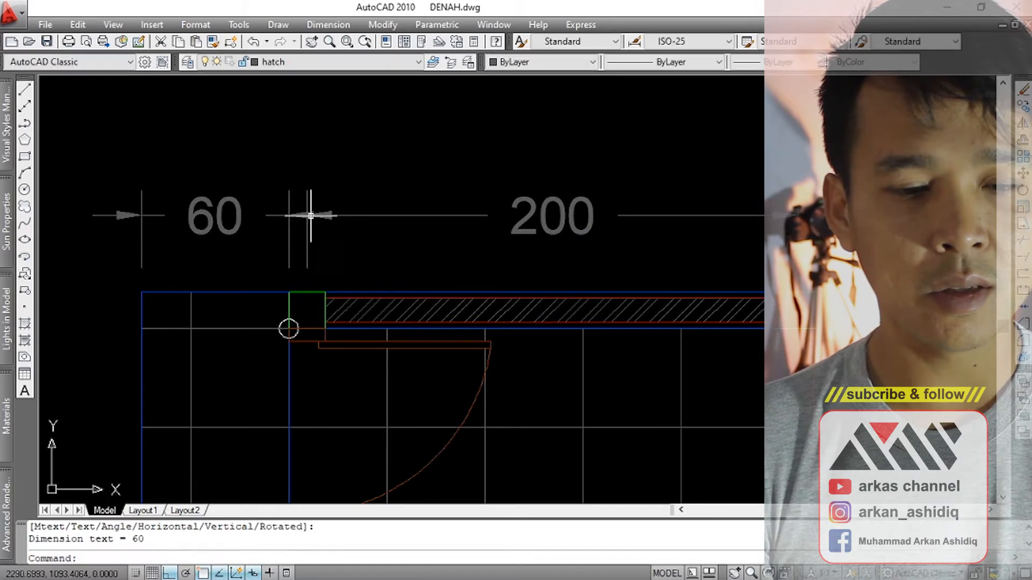
Erase the linear dimension between the plan's upper-left outer corner and the near edge of the column.
left_click(288, 239)
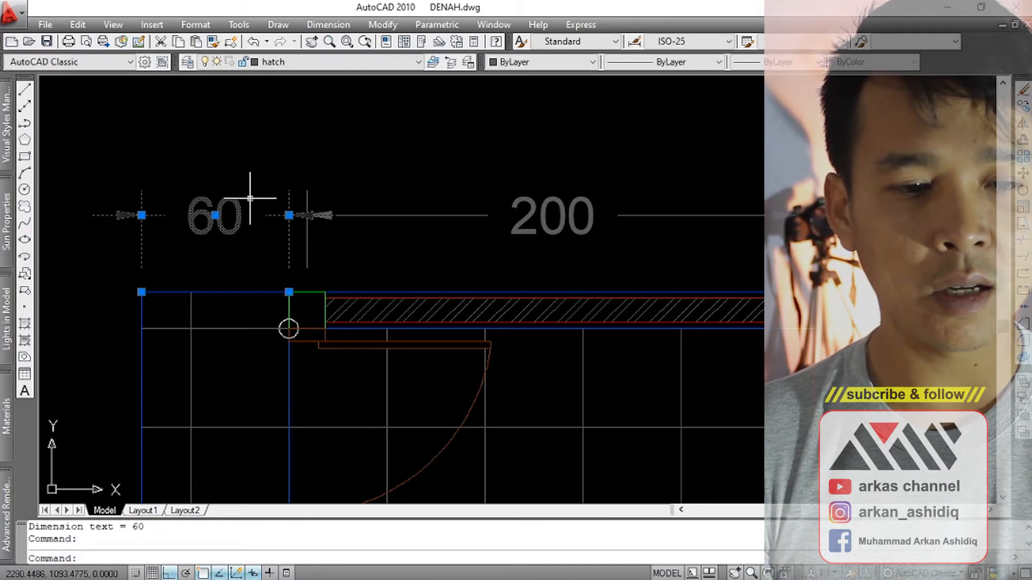
type("e")
key("Return")
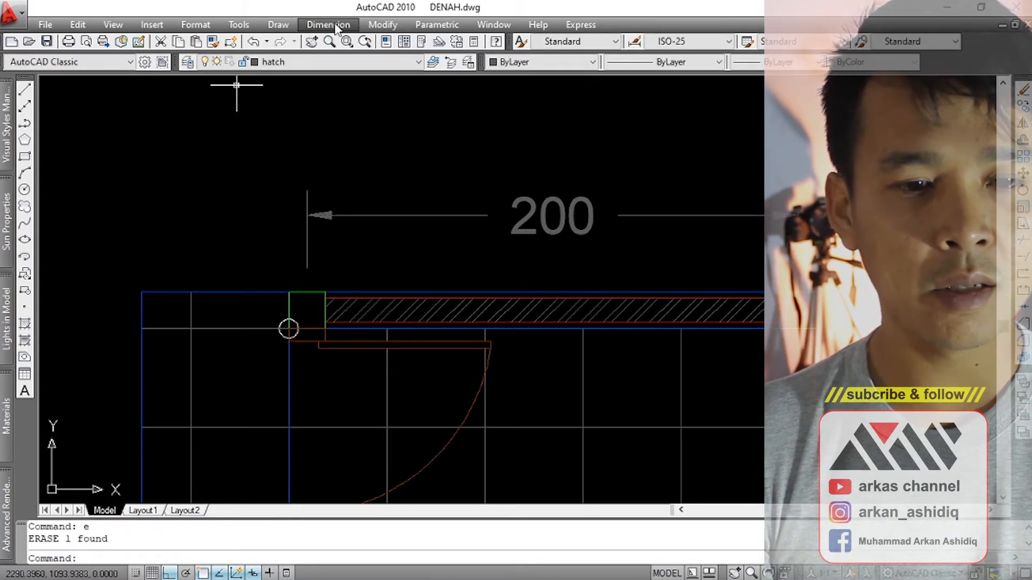
Add a linear dimension from the plan's upper-left outer corner to the adjacent column's centre, aligned with the 200 dimension.
left_click(329, 25)
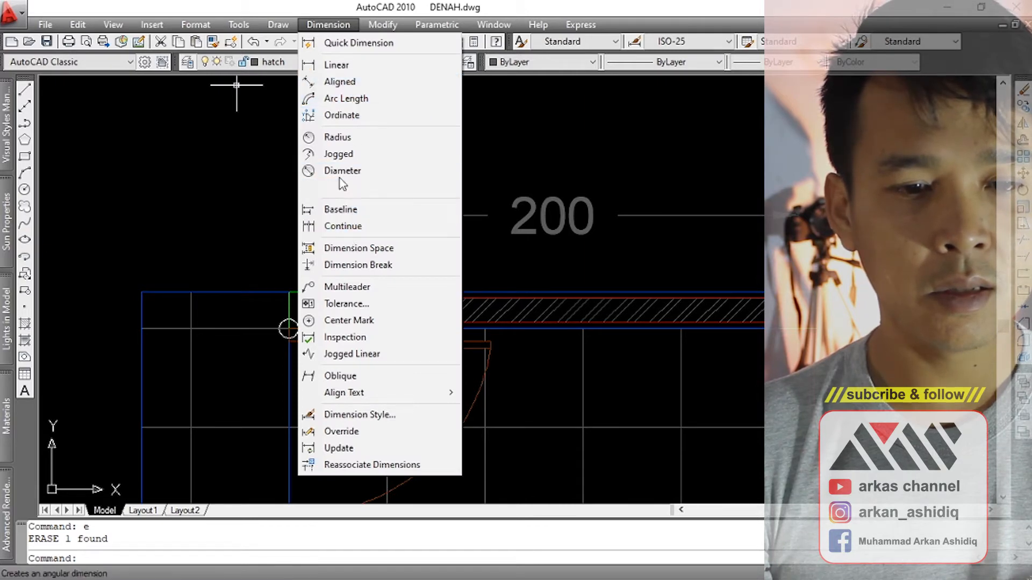
left_click(336, 64)
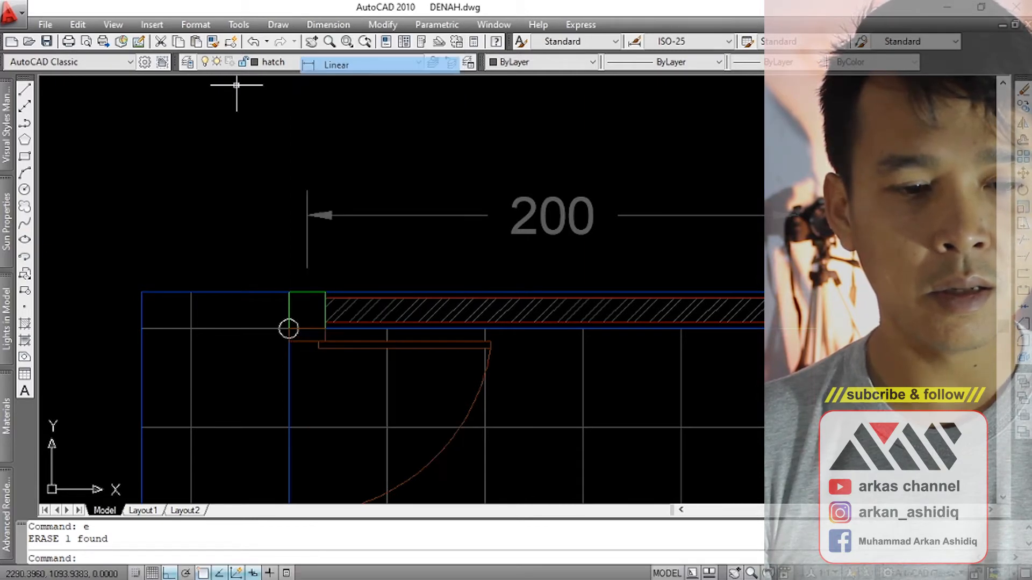
left_click(142, 292)
left_click(307, 291)
left_click(307, 214)
scroll(295, 161, "down", 5)
scroll(303, 297, "up", 3)
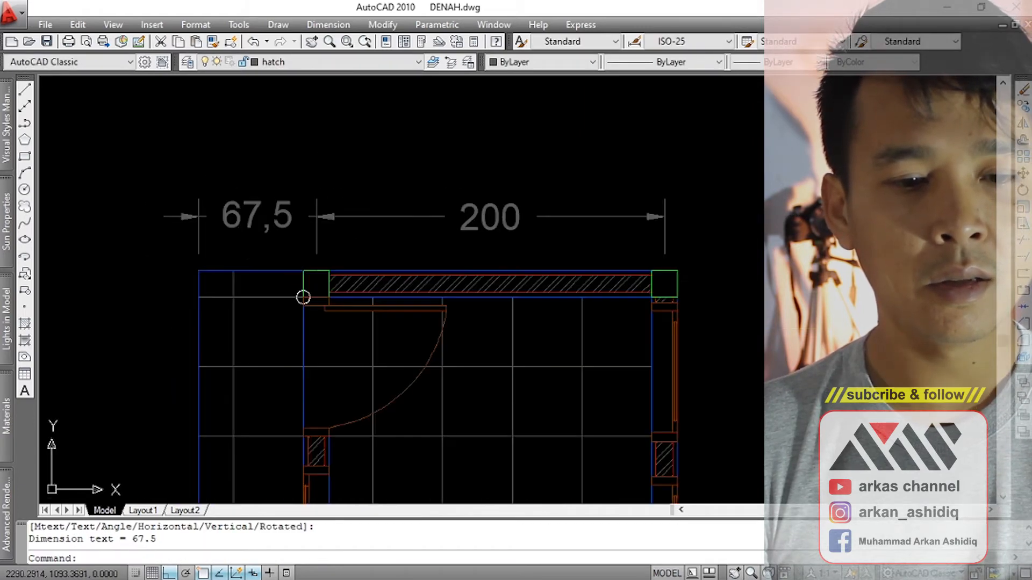
Add an overall linear dimension above the first row, from the plan's left outer edge to the upper-right column's outer corner.
middle_click_drag(303, 298, 294, 311)
left_click(307, 220)
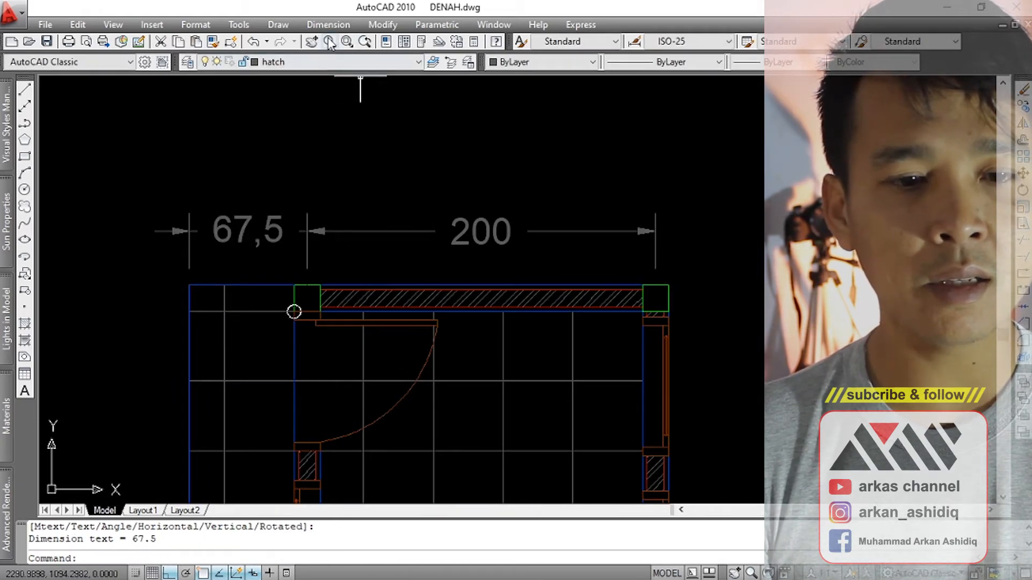
left_click(328, 24)
left_click(334, 64)
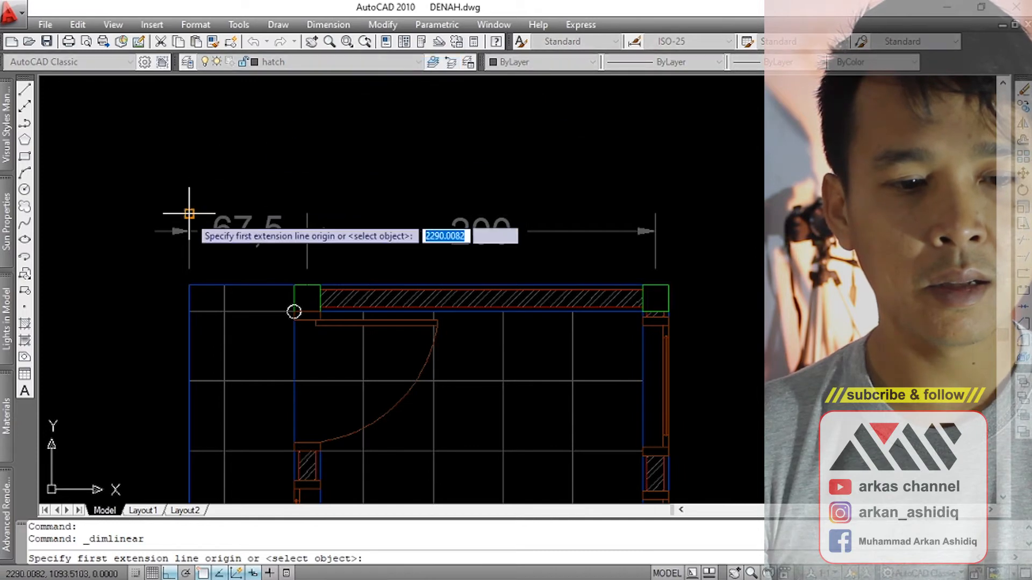
left_click(189, 214)
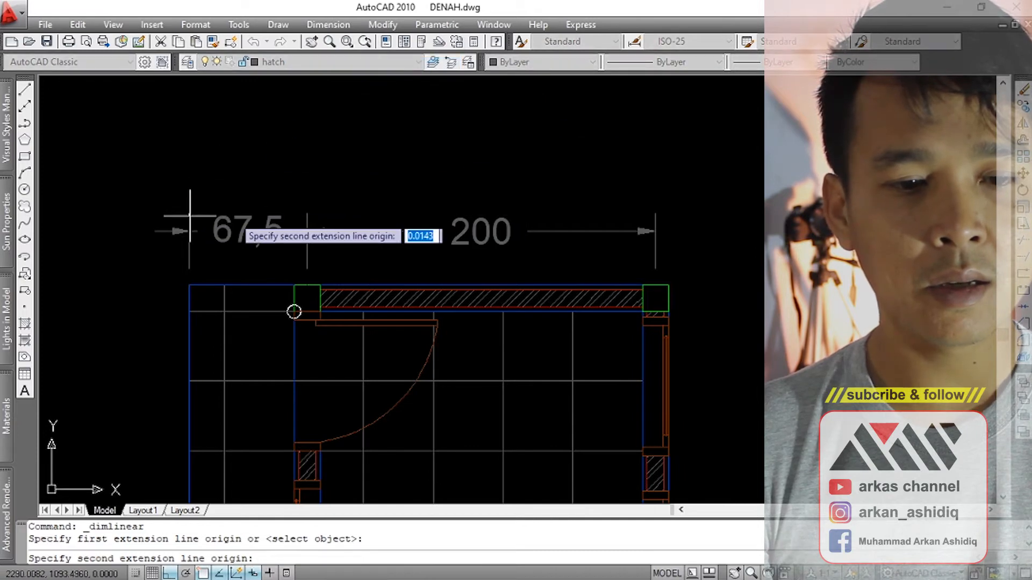
left_click(668, 285)
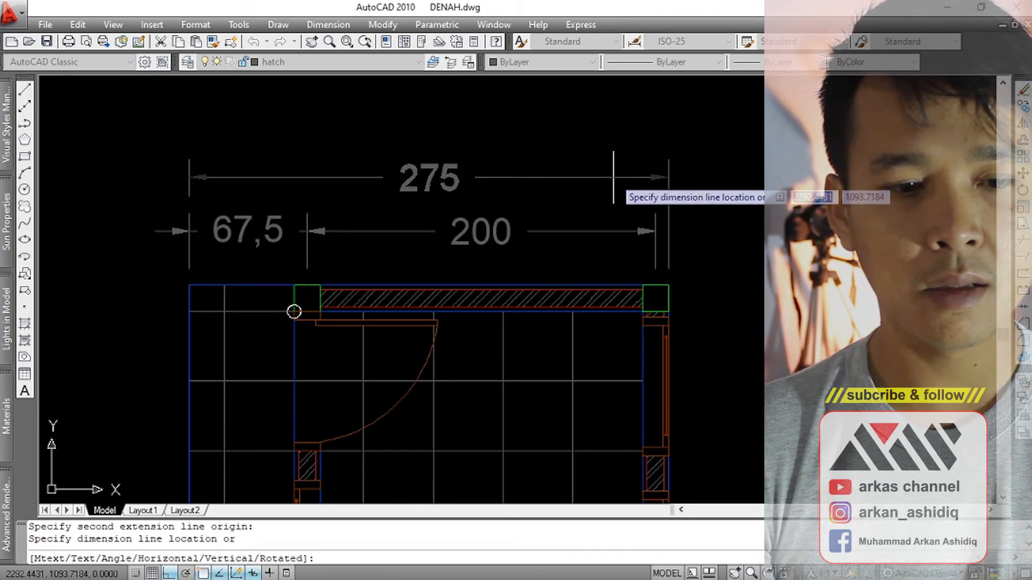
left_click(612, 177)
left_click(620, 156)
left_click(457, 193)
key("Escape")
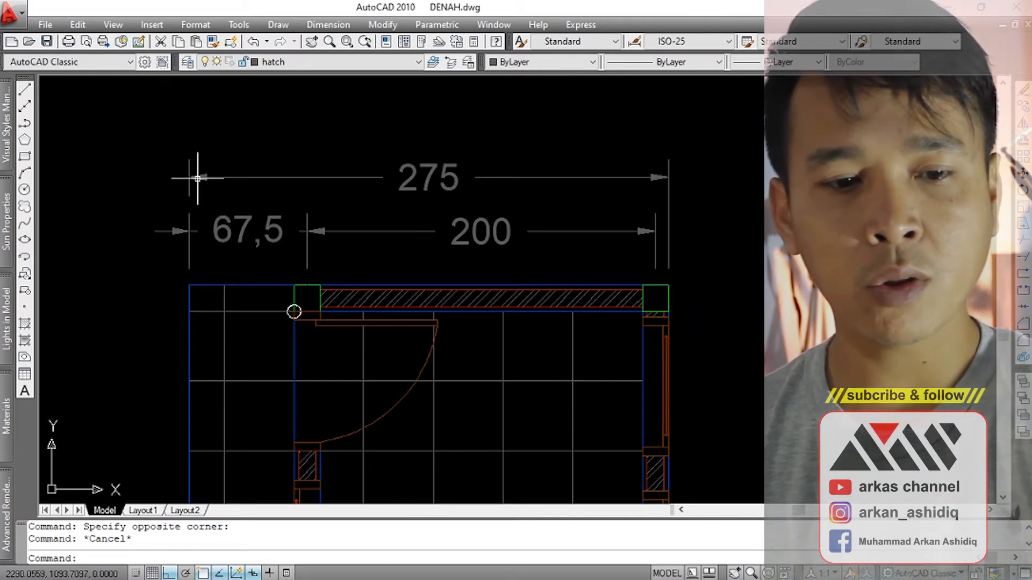
Move the overall width dimension line slightly closer to the dimension row beneath it.
scroll(419, 200, "down", 5)
scroll(424, 220, "up", 3)
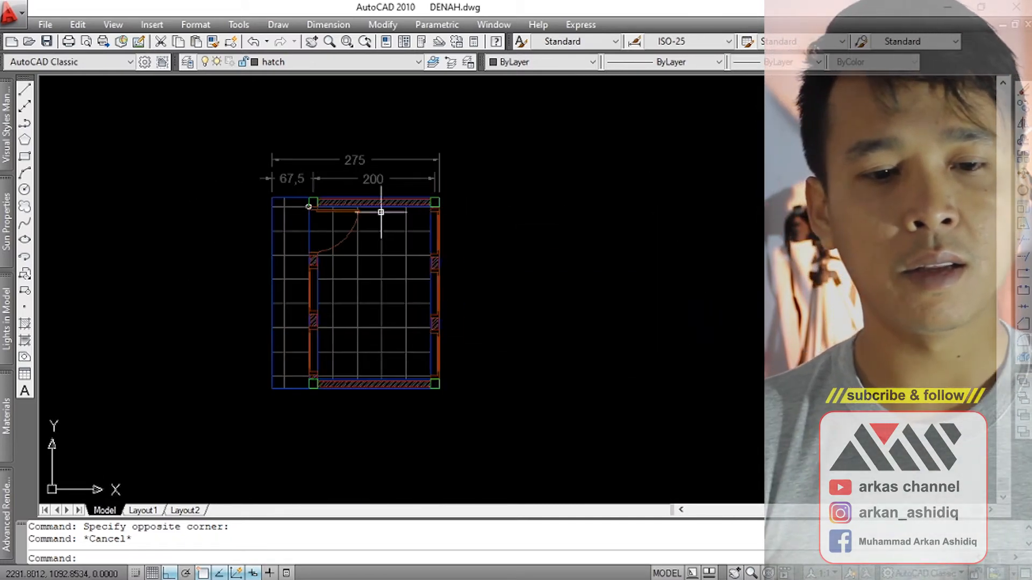
scroll(411, 161, "up", 3)
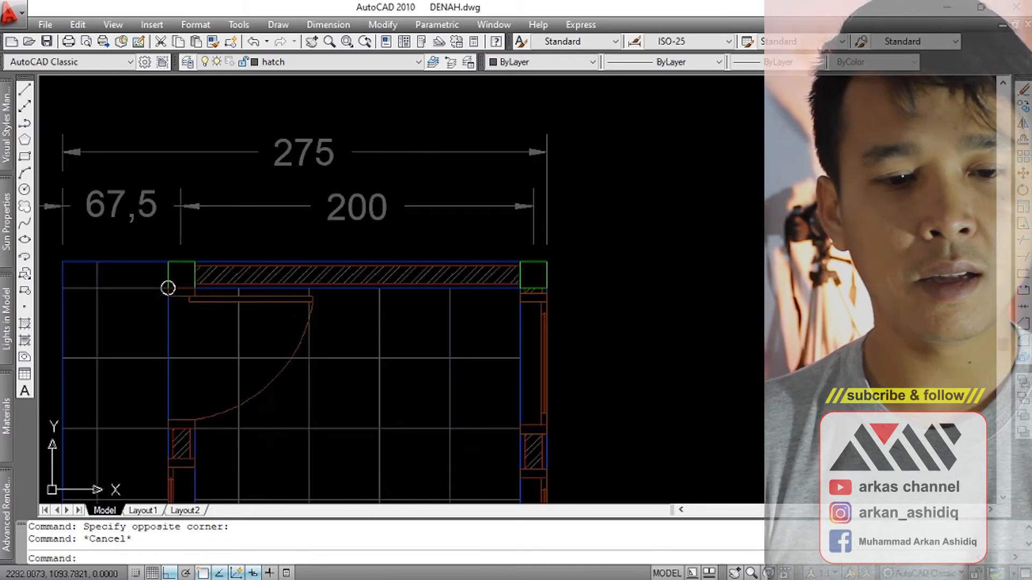
left_click(511, 156)
scroll(559, 144, "up", 3)
left_click(551, 151)
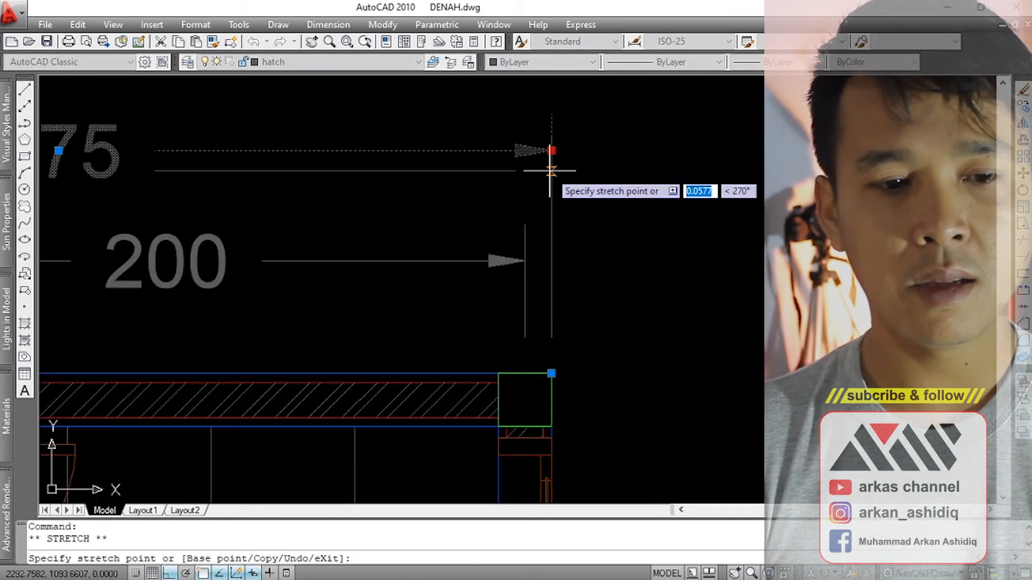
left_click(553, 168)
key("Escape")
scroll(494, 207, "down", 4)
scroll(518, 203, "down", 3)
scroll(461, 213, "up", 4)
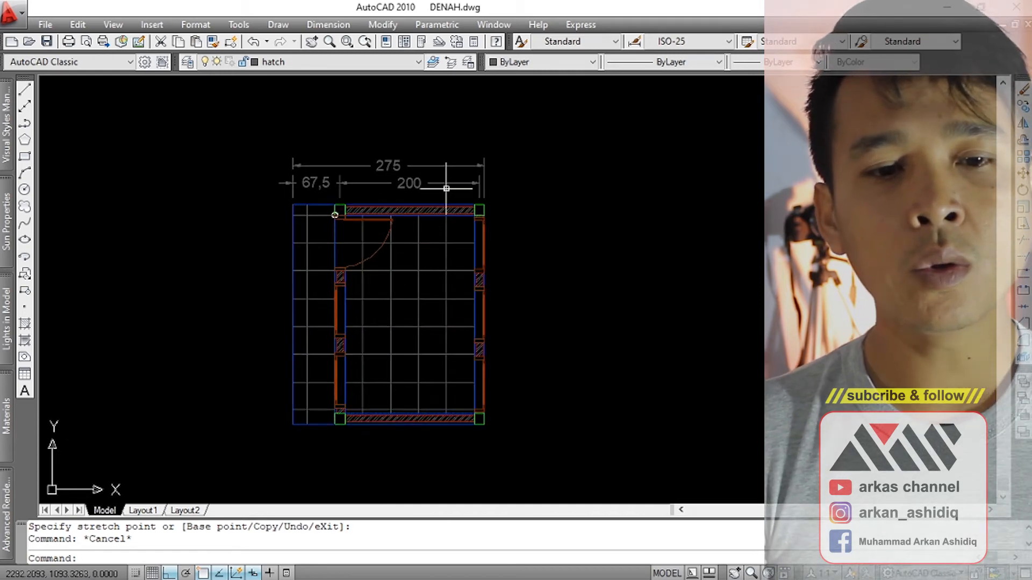
left_click(329, 24)
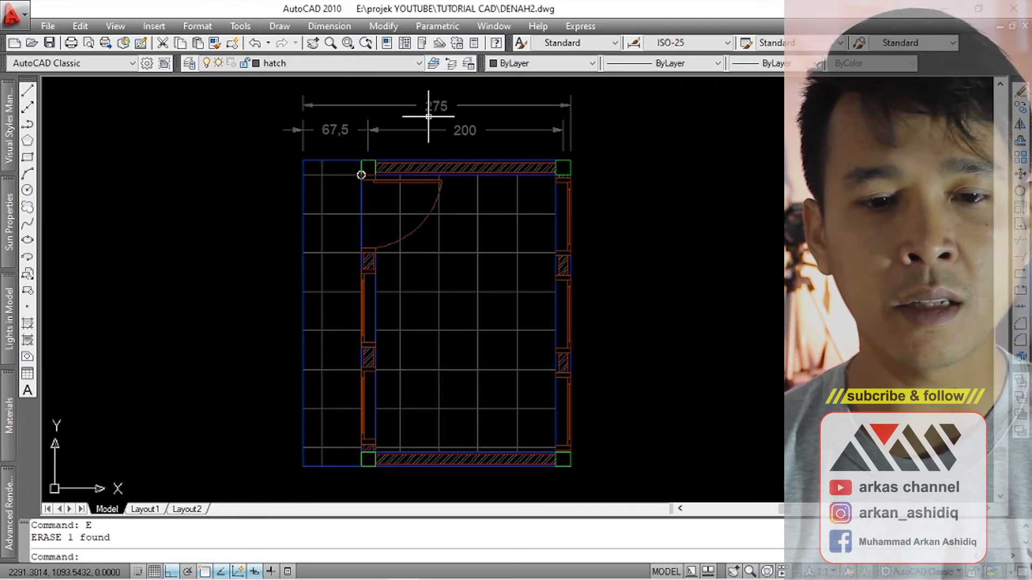
left_click(330, 27)
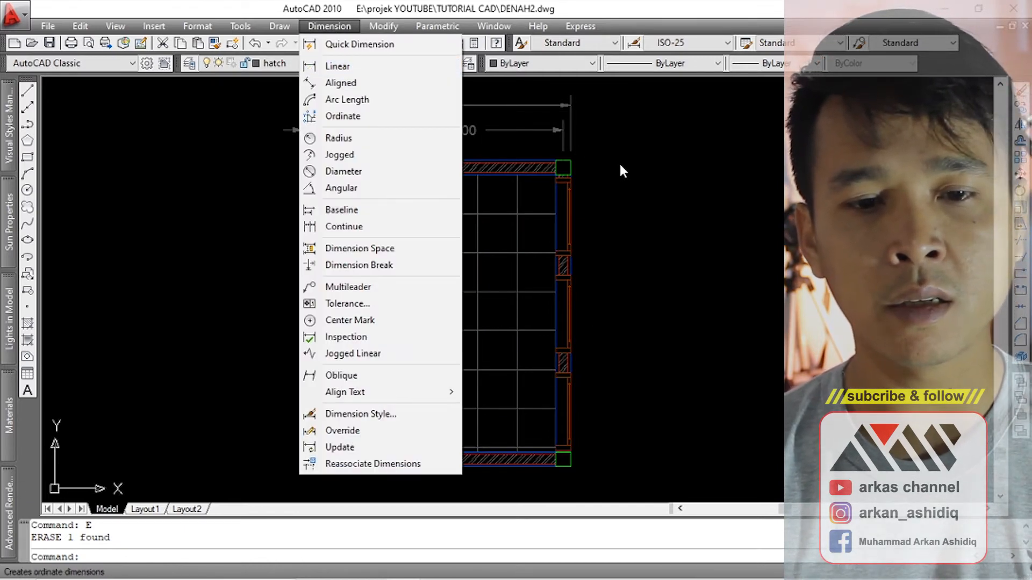
left_click(601, 158)
left_click(591, 183)
Add a vertical linear dimension to the right of the plan, from the midpoint of the upper-right column to that of the lower-right column.
middle_click_drag(588, 198, 552, 193)
type("DL")
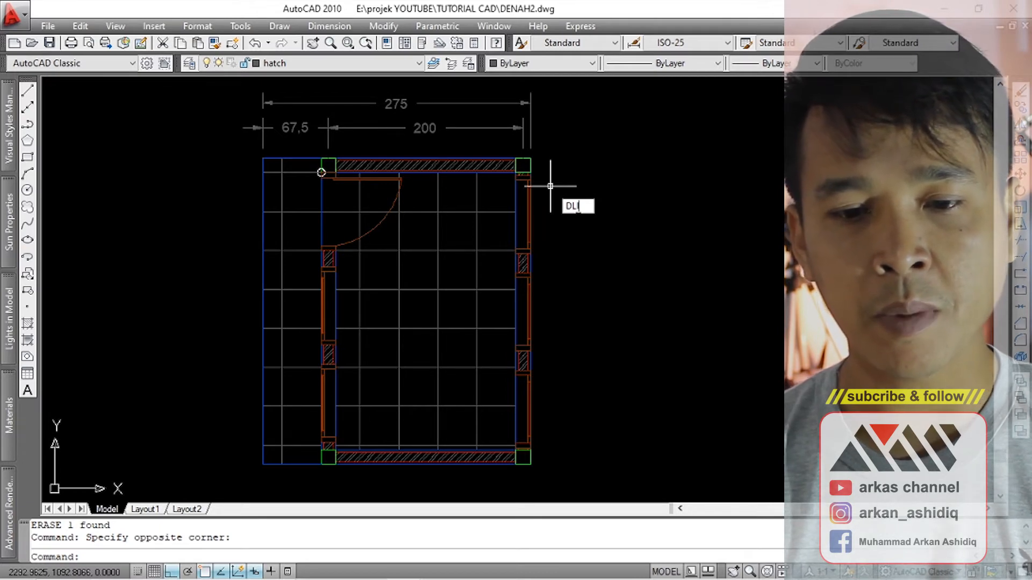
type("I")
key("Return")
scroll(533, 168, "up", 5)
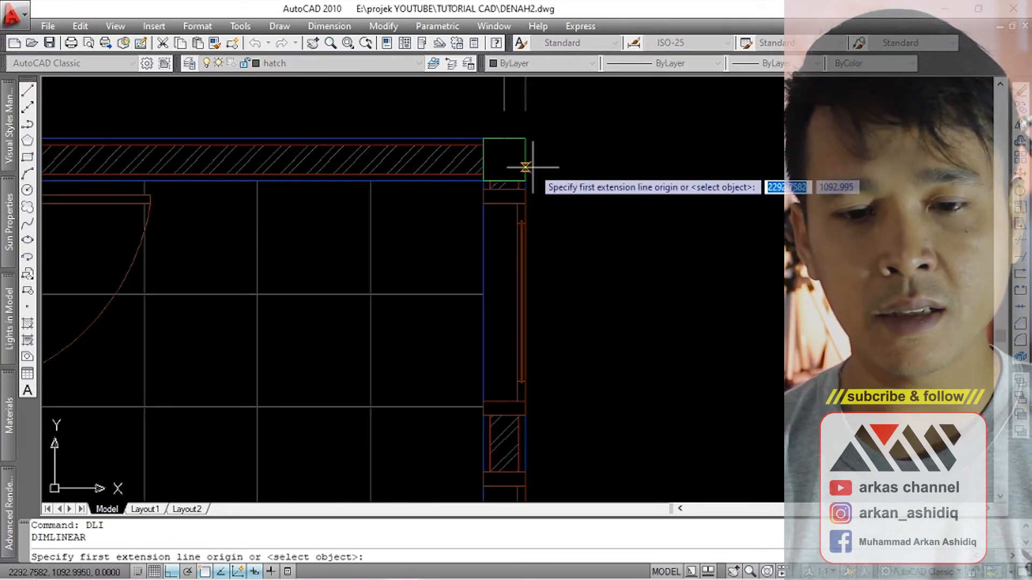
left_click(525, 166)
scroll(529, 147, "down", 5)
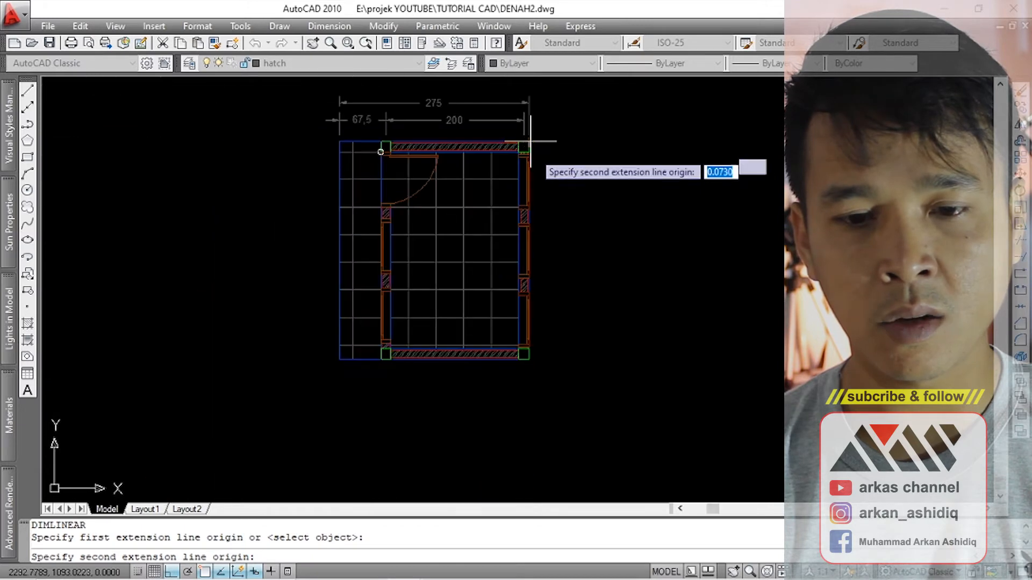
scroll(524, 347, "up", 4)
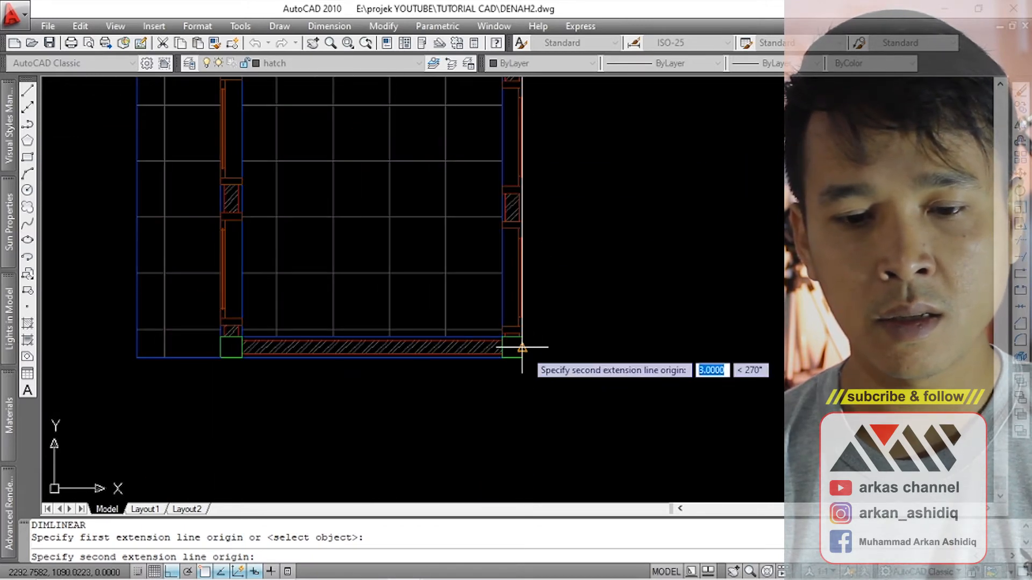
left_click(521, 348)
scroll(521, 349, "down", 4)
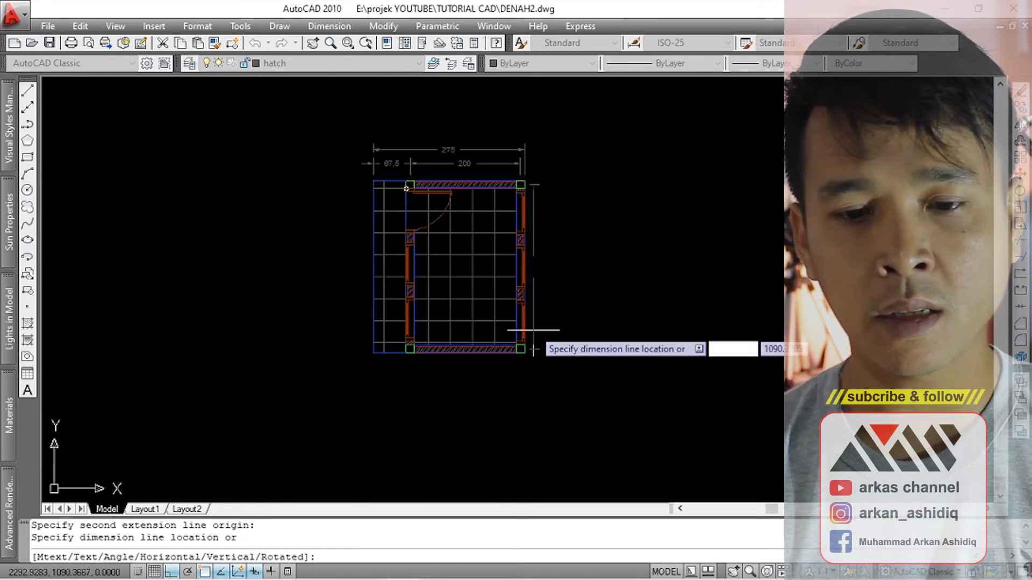
left_click(542, 302)
scroll(573, 226, "up", 3)
middle_click_drag(573, 225, 500, 228)
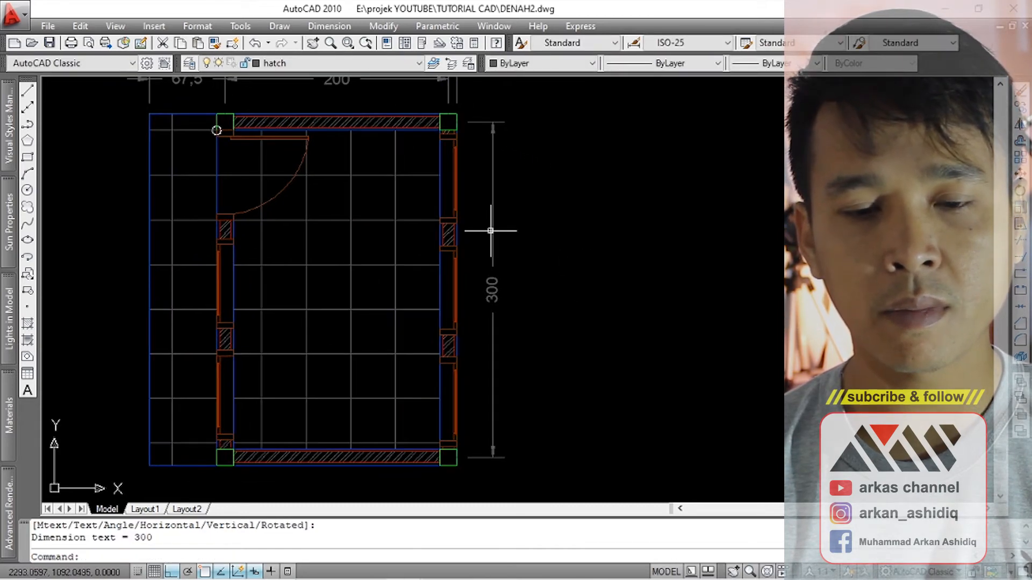
Open the Dimension Style Manager and close it again.
scroll(492, 230, "down", 2)
scroll(486, 225, "up", 2)
middle_click_drag(472, 216, 461, 226)
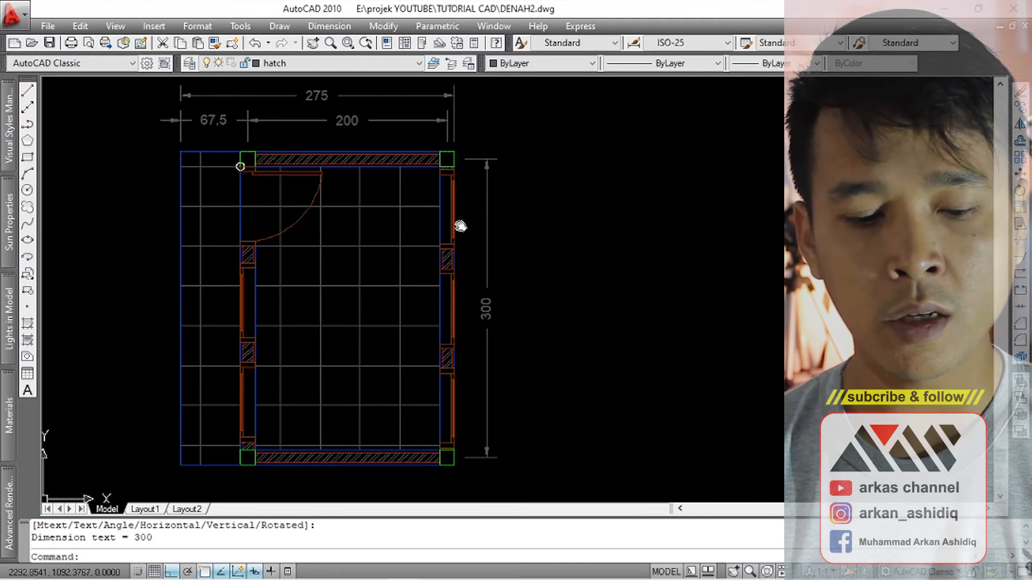
key("Return")
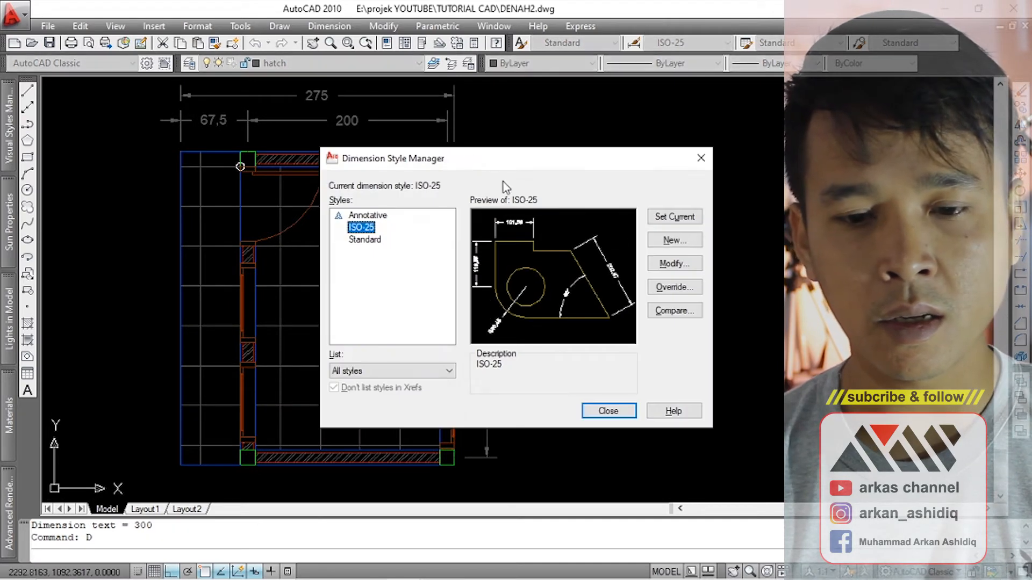
left_click(700, 157)
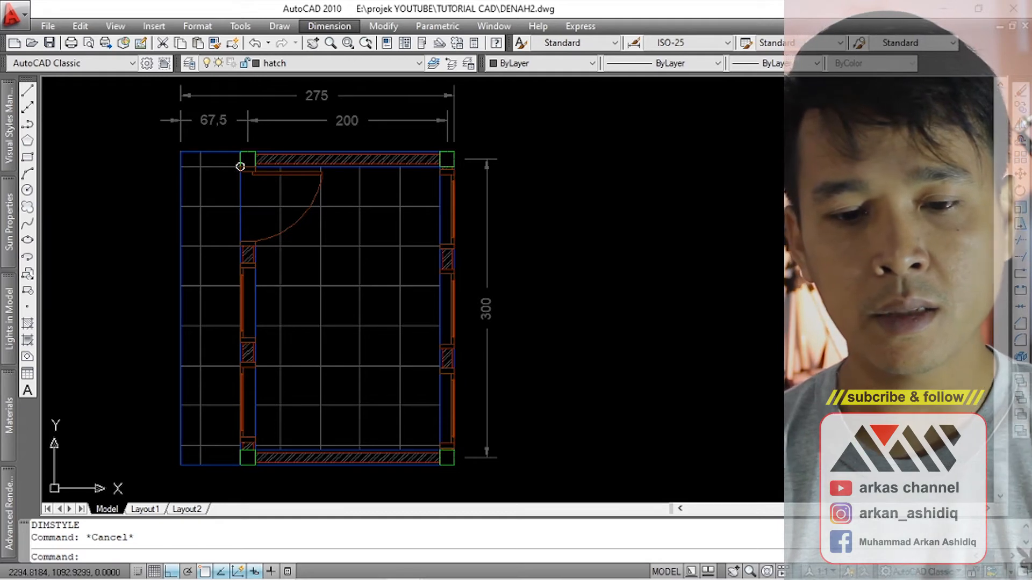
left_click(610, 223)
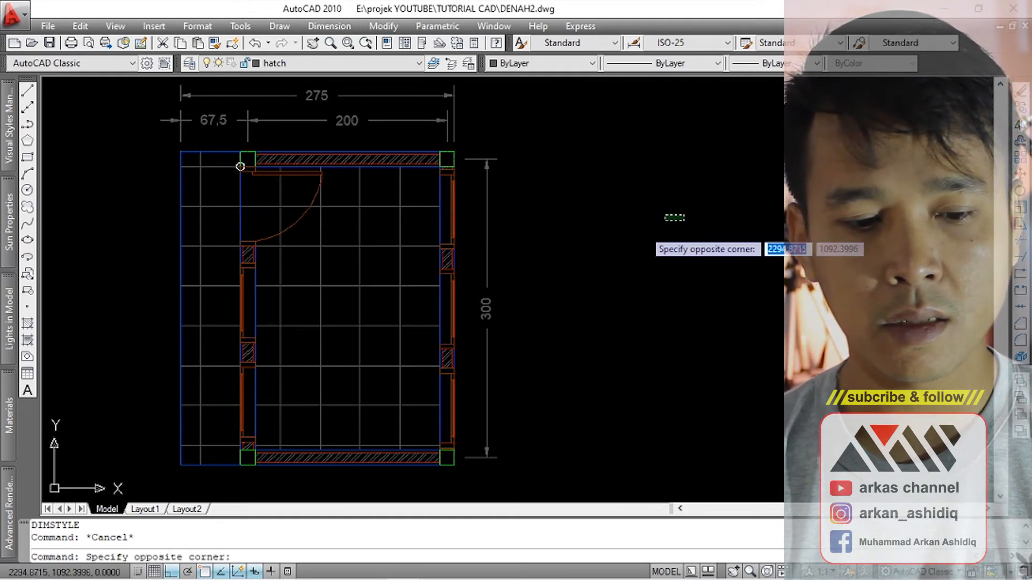
key("Escape")
Add an overall vertical linear dimension outside the right-hand one, from the upper-right column's outer corner to the lower-right column's outer corner.
type("DLI")
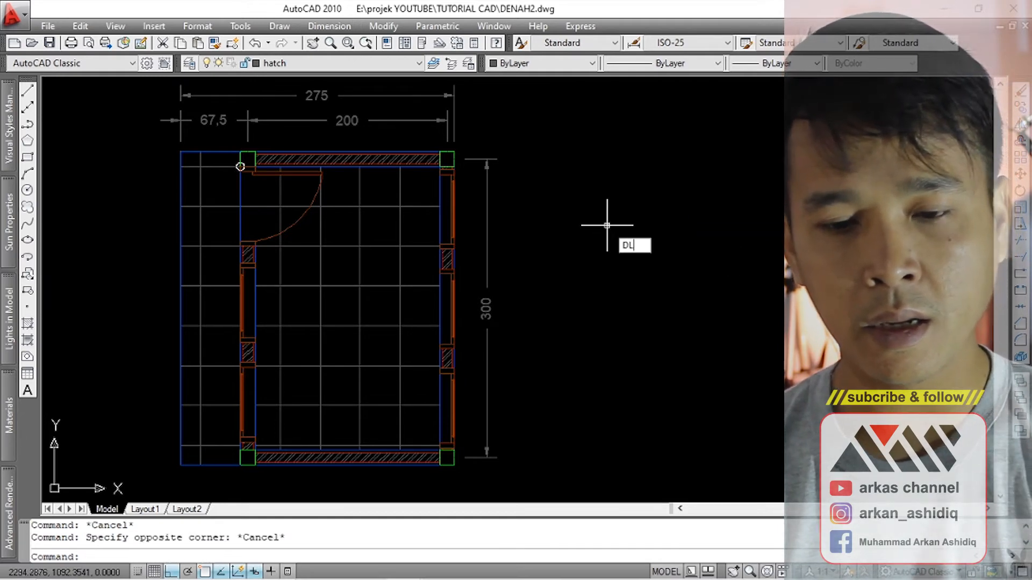
key("Return")
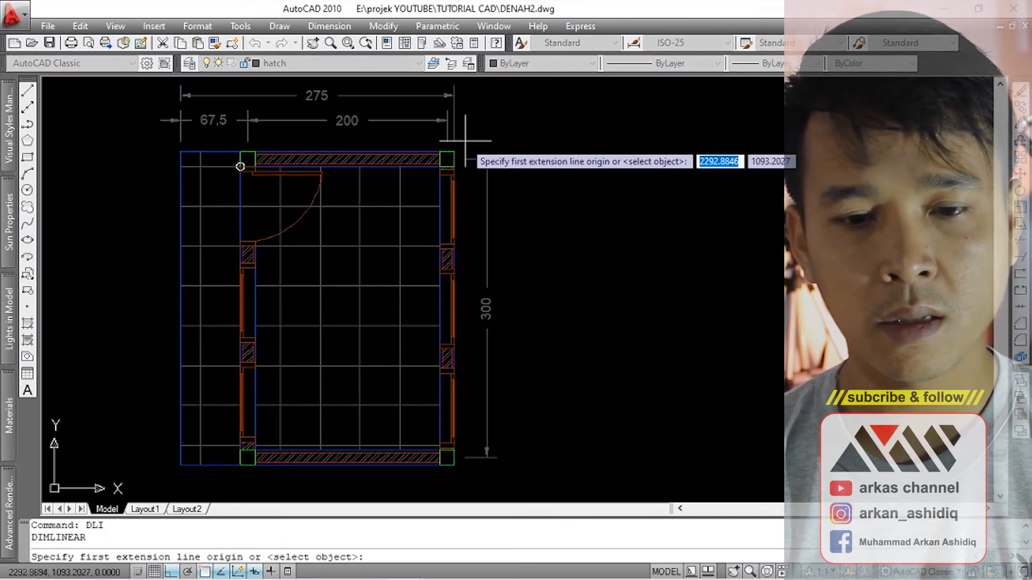
left_click(453, 153)
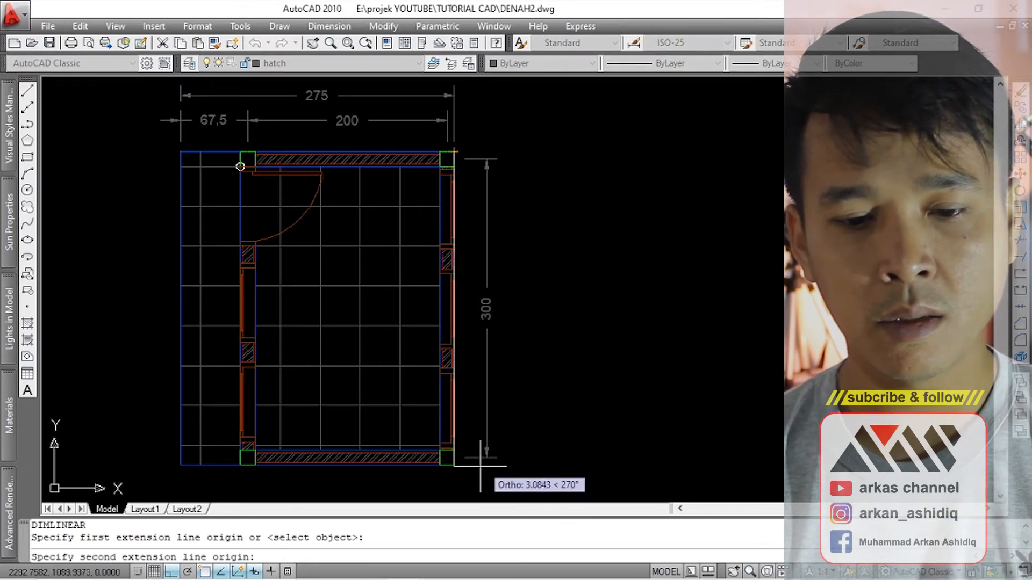
scroll(454, 460, "up", 3)
scroll(456, 460, "up", 3)
left_click(455, 457)
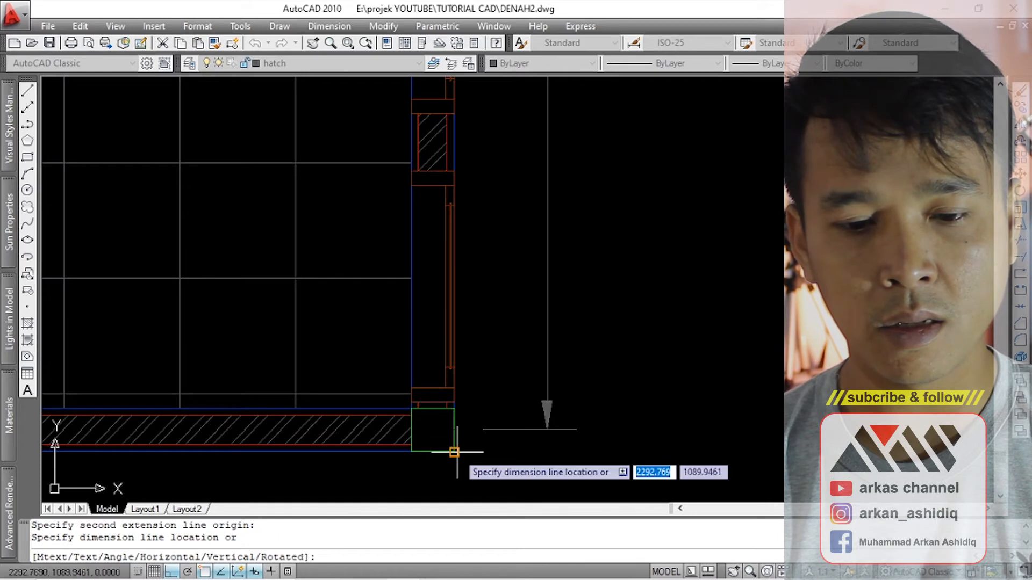
scroll(454, 452, "down", 5)
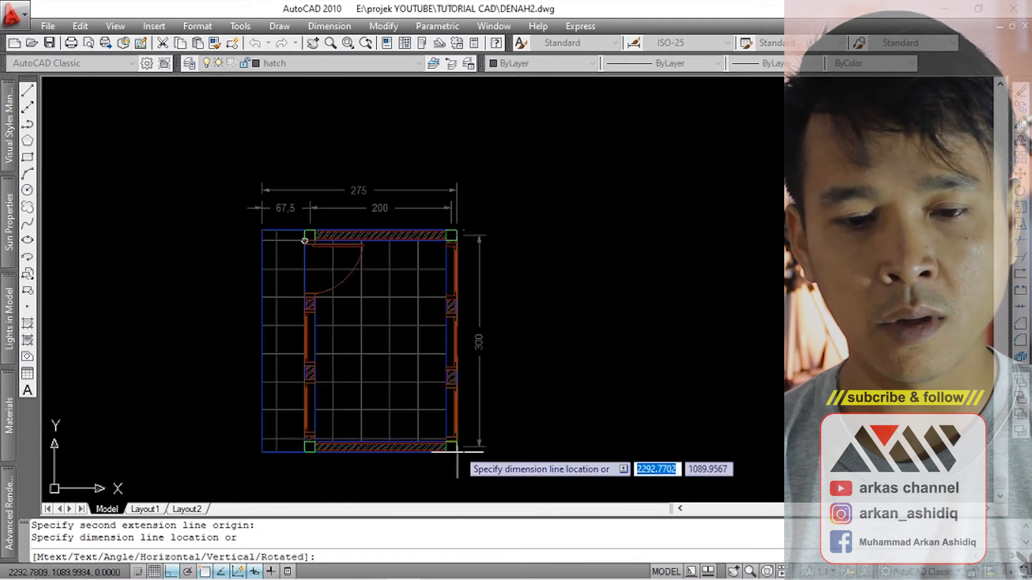
left_click(495, 379)
scroll(498, 376, "down", 4)
scroll(515, 364, "up", 3)
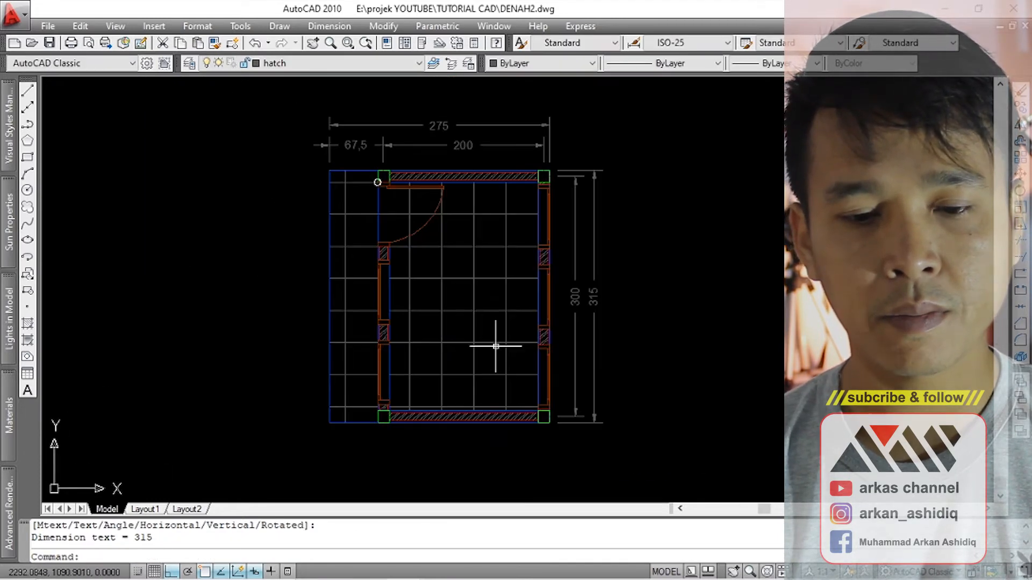
middle_click_drag(495, 346, 476, 371)
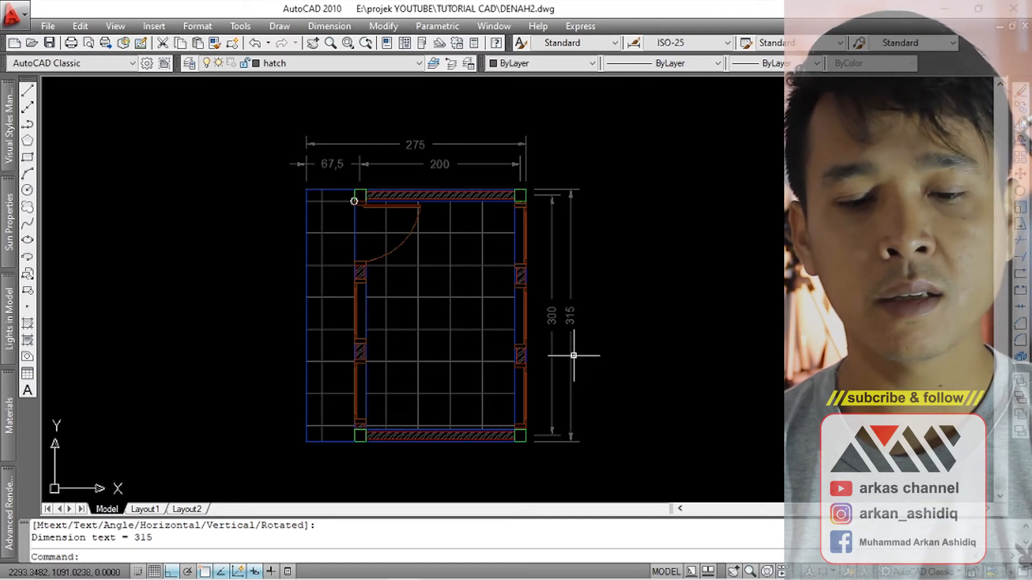
Add a horizontal linear dimension below the plan, from the midpoint of the lower-left column to that of the lower-right column.
key("Return")
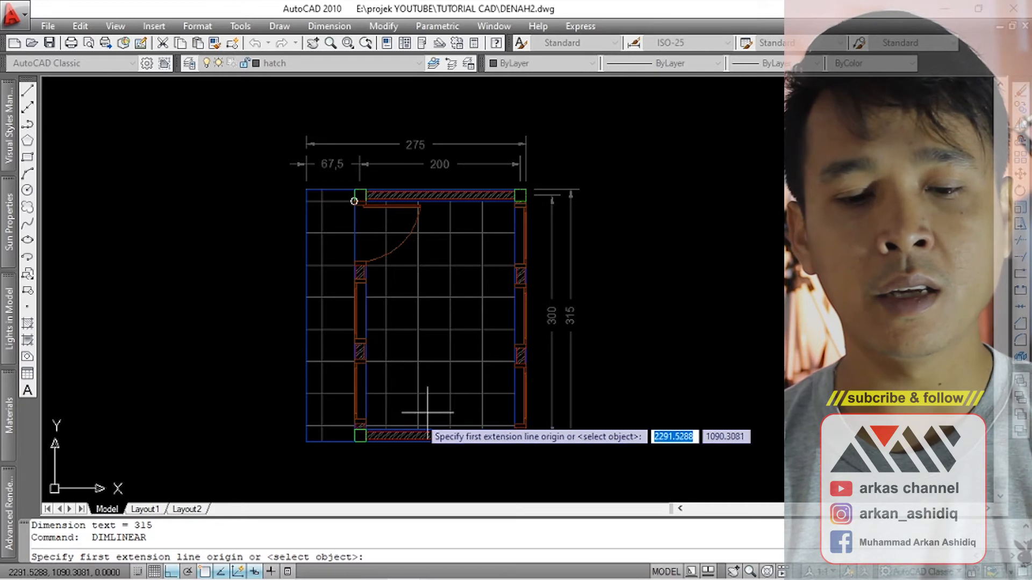
scroll(359, 449, "up", 2)
scroll(357, 447, "up", 2)
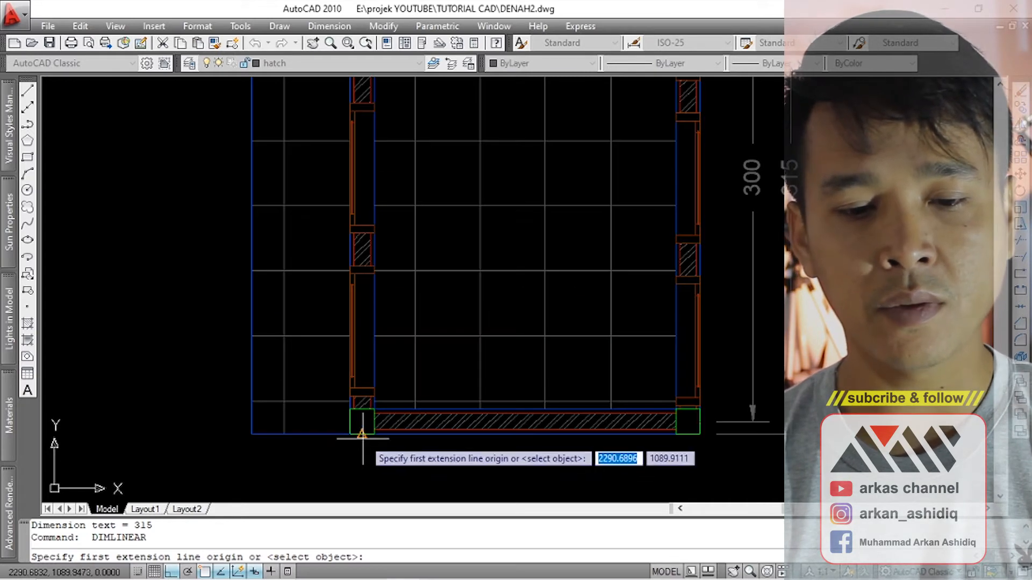
left_click(354, 433)
left_click(684, 434)
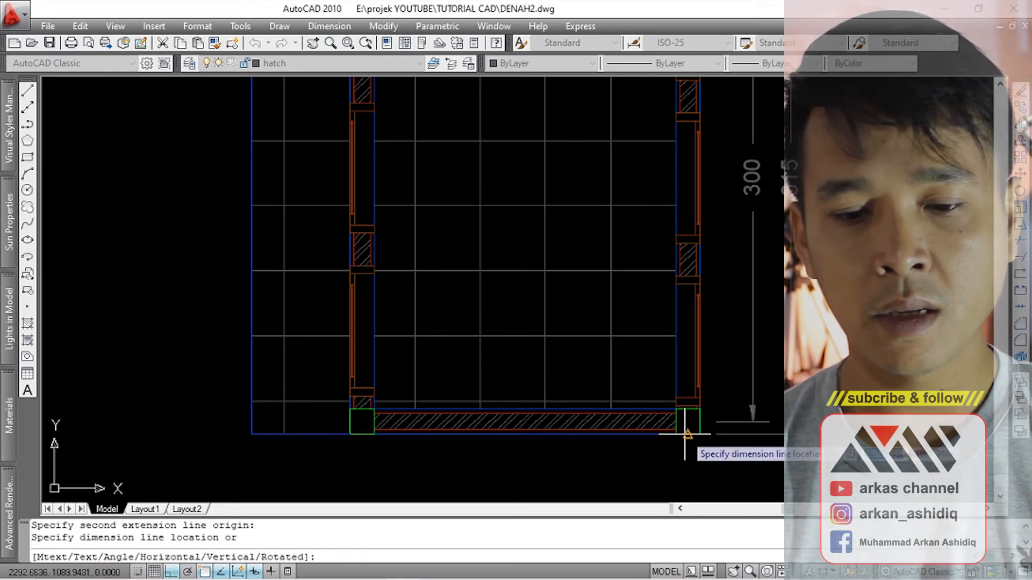
left_click(681, 466)
scroll(396, 385, "down", 3)
scroll(445, 425, "up", 2)
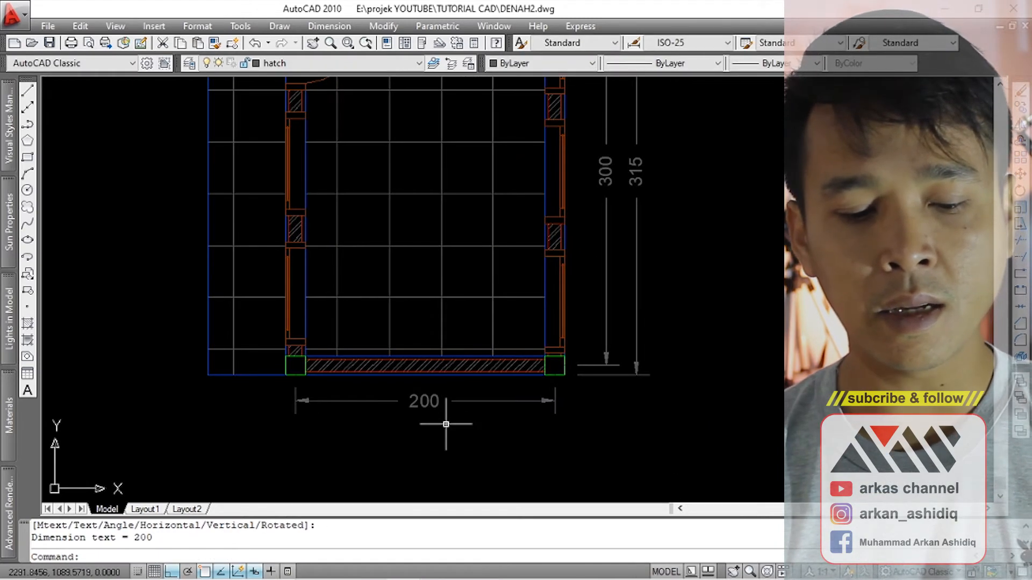
key("Return")
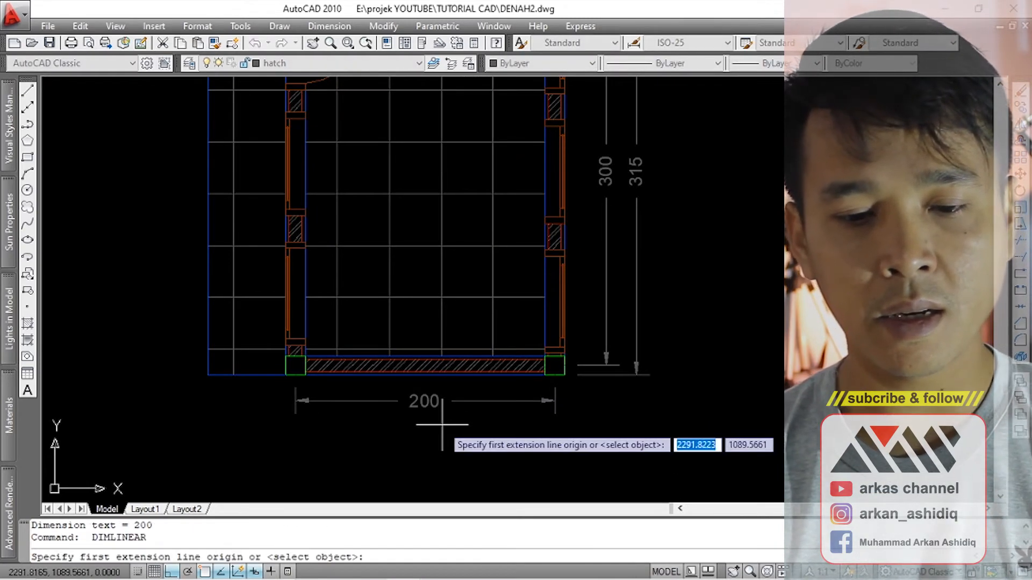
left_click(285, 375)
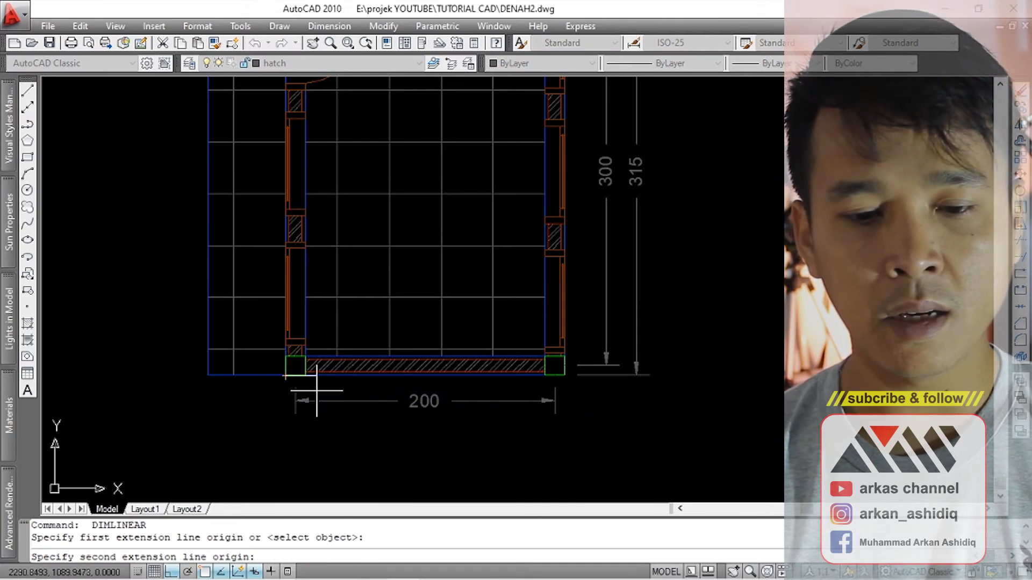
left_click(564, 376)
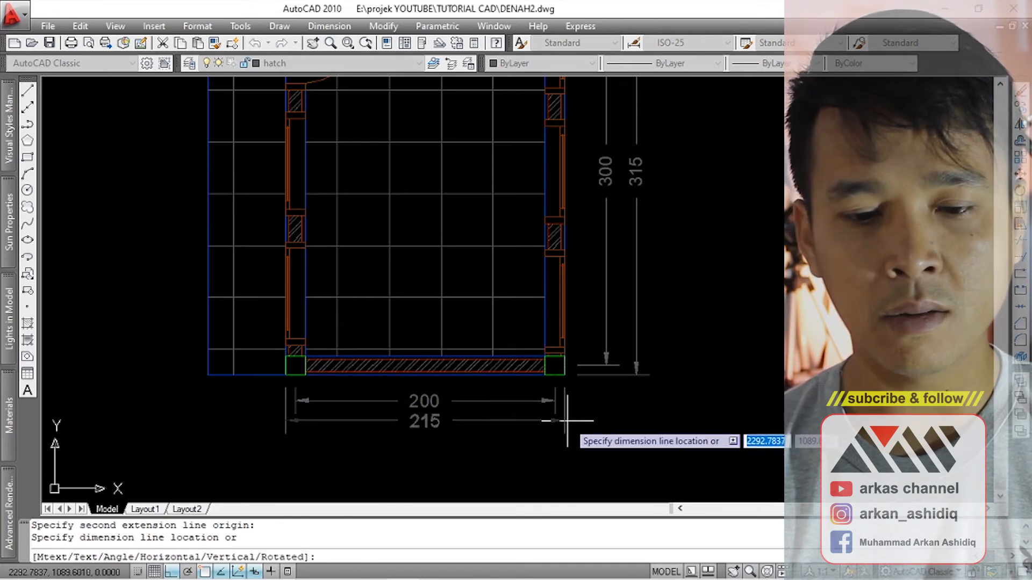
key("Escape")
Dimension from the plan's lower-left outer corner to the lower-left column's midpoint, in line with the column spacing dimension below the plan.
scroll(268, 414, "up", 2)
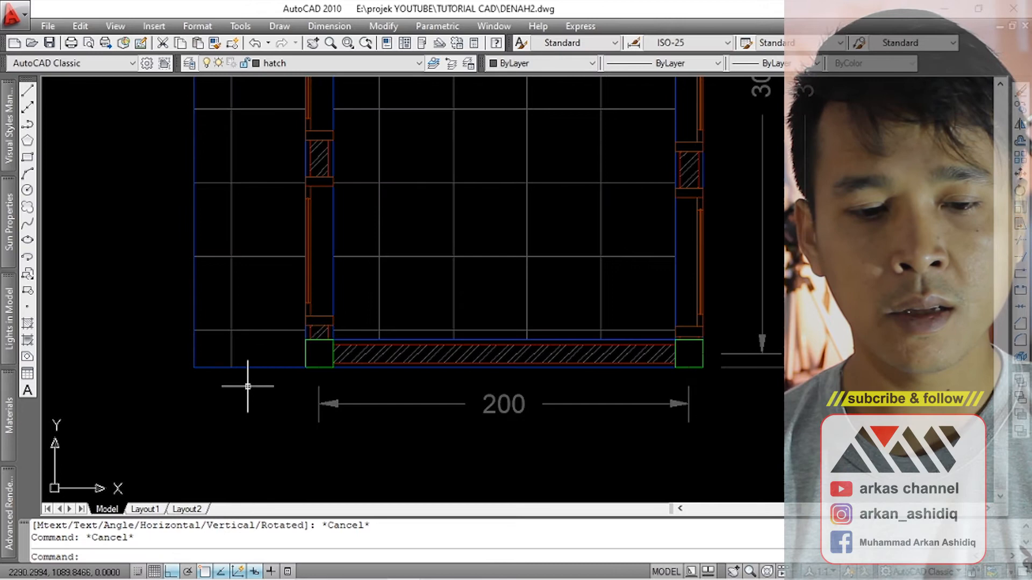
key("Return")
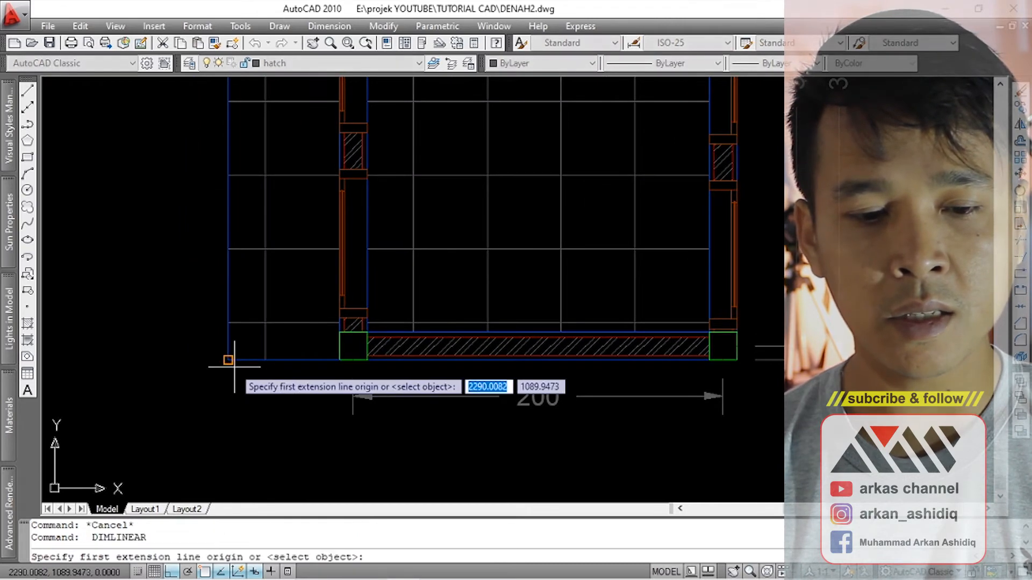
left_click(228, 359)
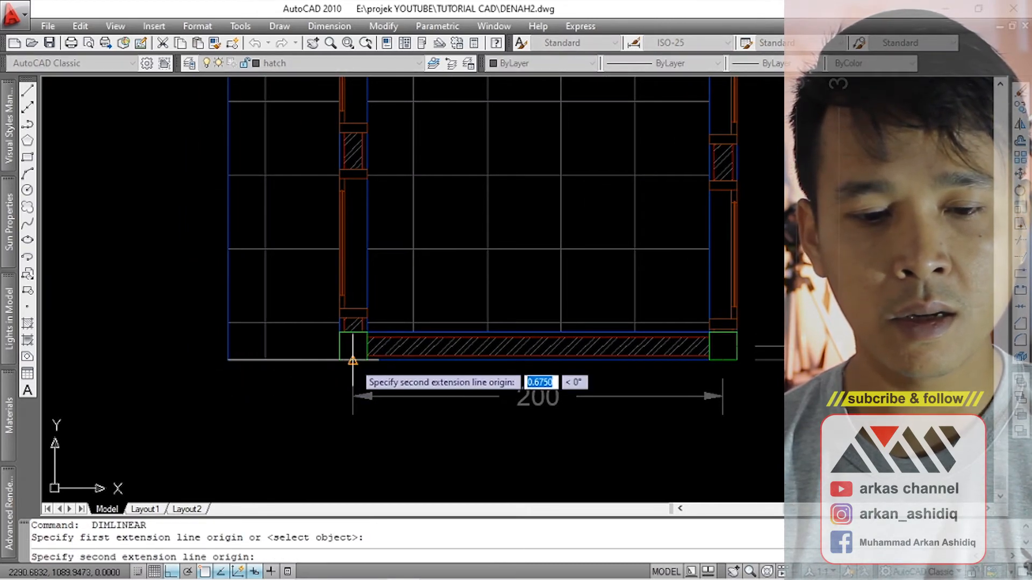
left_click(352, 357)
left_click(352, 396)
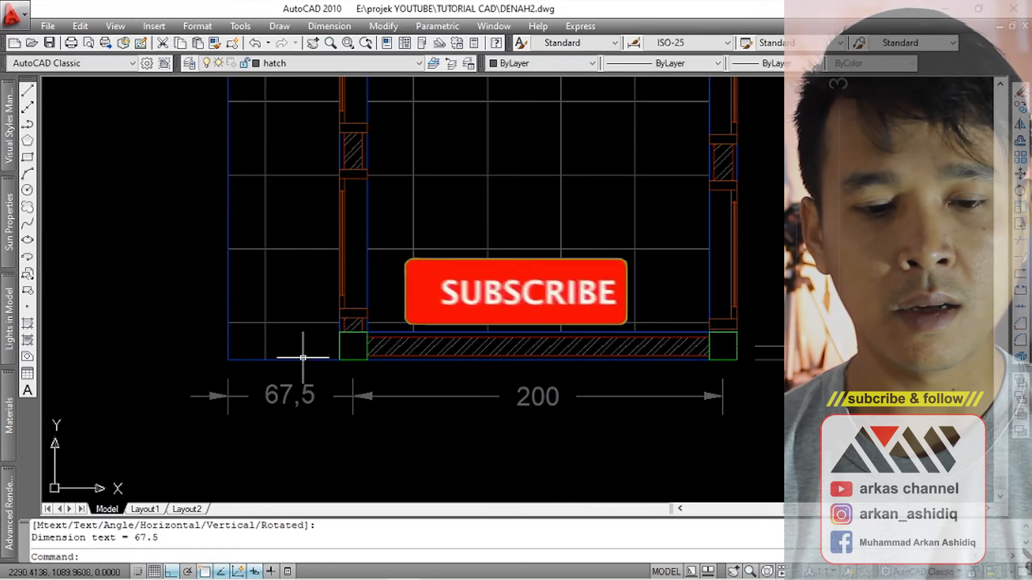
scroll(323, 371, "down", 3)
scroll(308, 405, "up", 3)
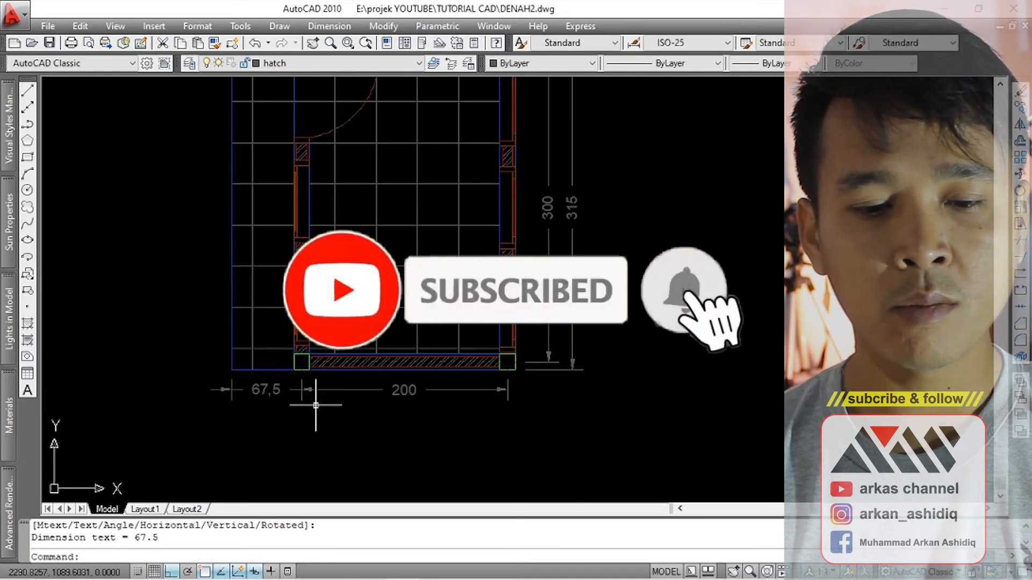
Add an overall width linear dimension beneath the lower dimension row, from the plan's left outer edge to the lower-right column's outer corner.
key("Return")
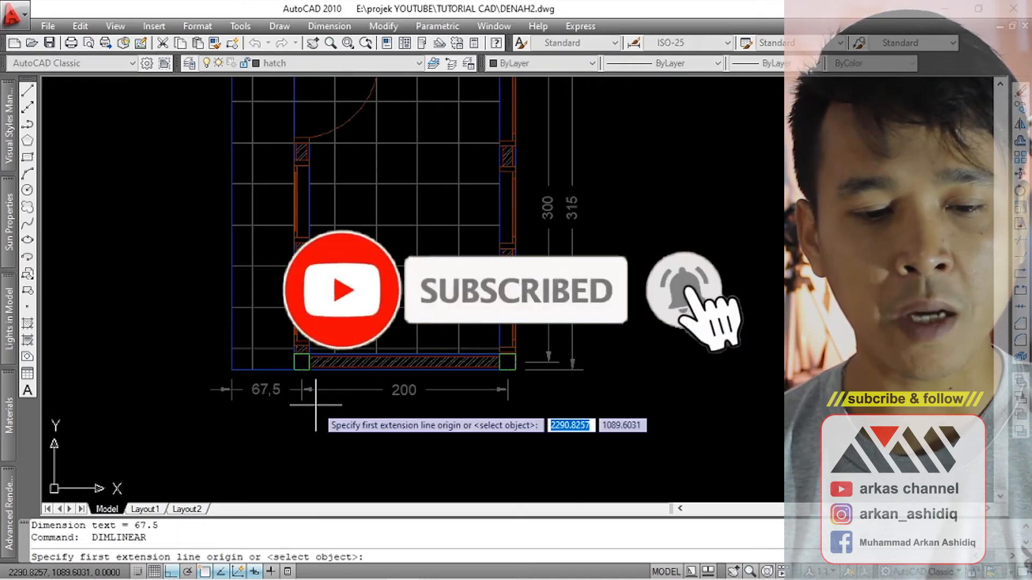
left_click(231, 400)
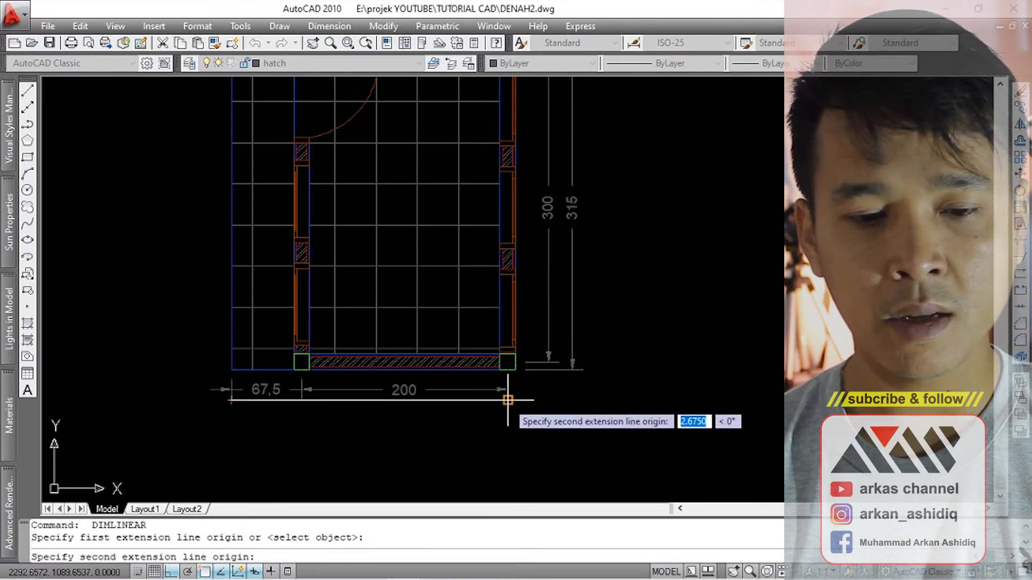
scroll(510, 382, "up", 3)
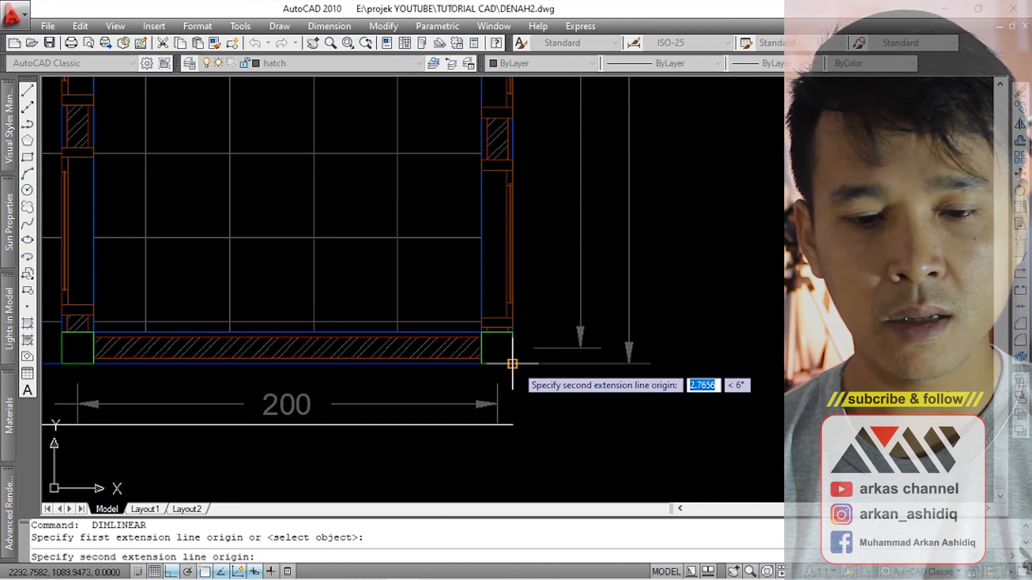
left_click(512, 364)
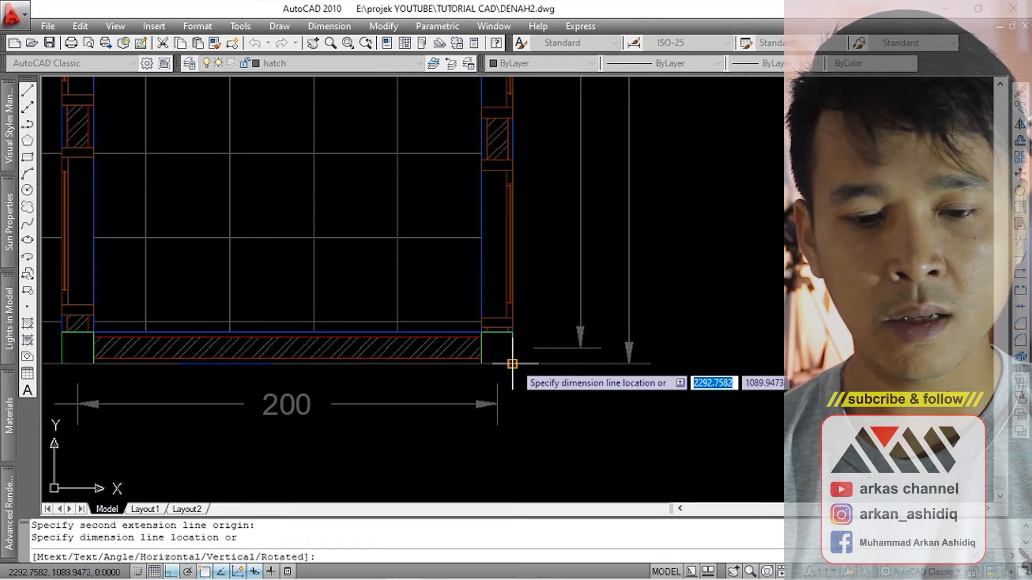
scroll(508, 376, "down", 4)
scroll(436, 392, "up", 3)
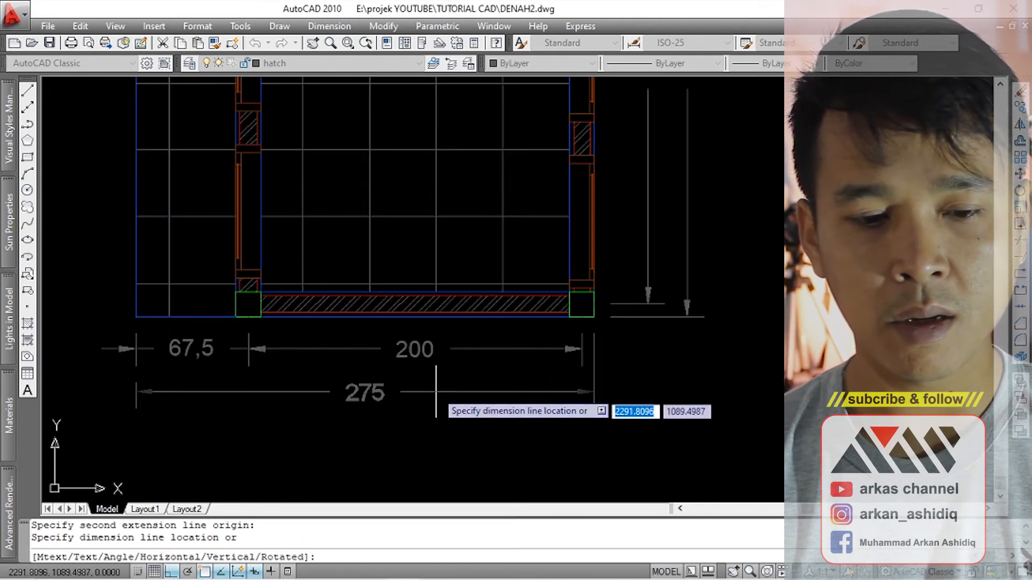
left_click(436, 390)
scroll(438, 376, "down", 3)
scroll(446, 317, "up", 2)
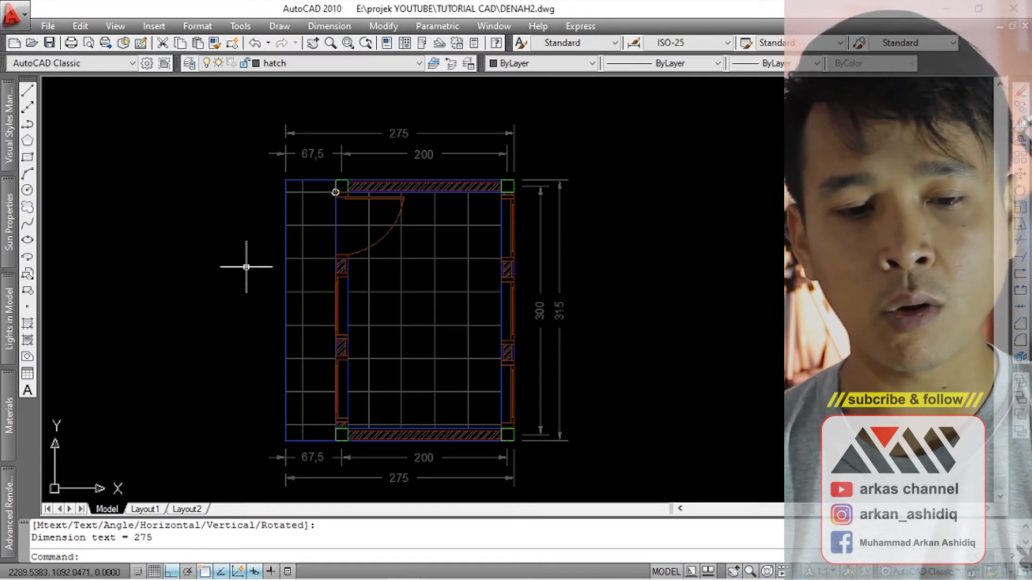
Add an overall vertical linear dimension left of the plan, from its upper-left outer corner to its lower-left outer corner.
key("Escape")
key("Escape")
type("DL")
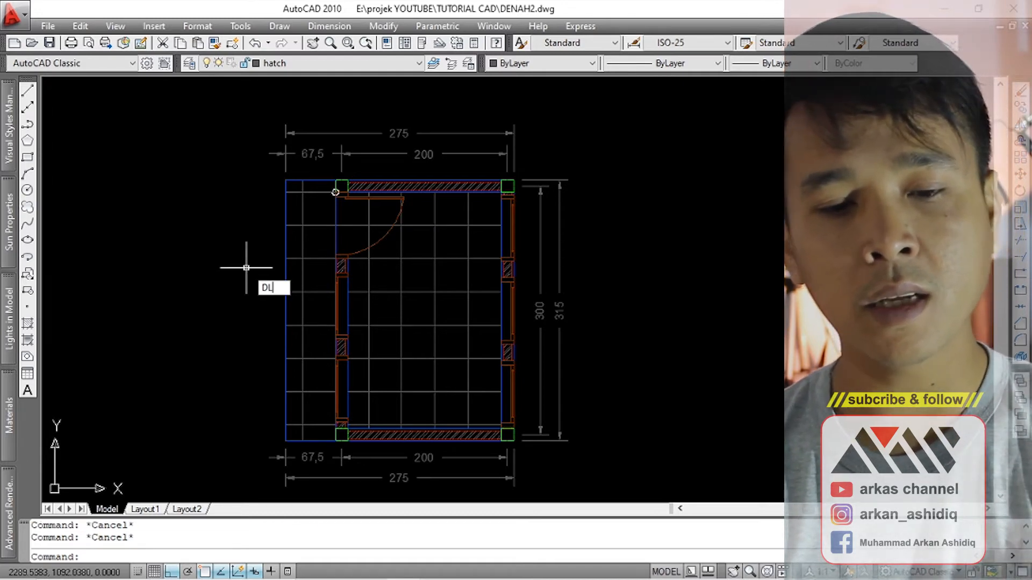
type("I")
key("Return")
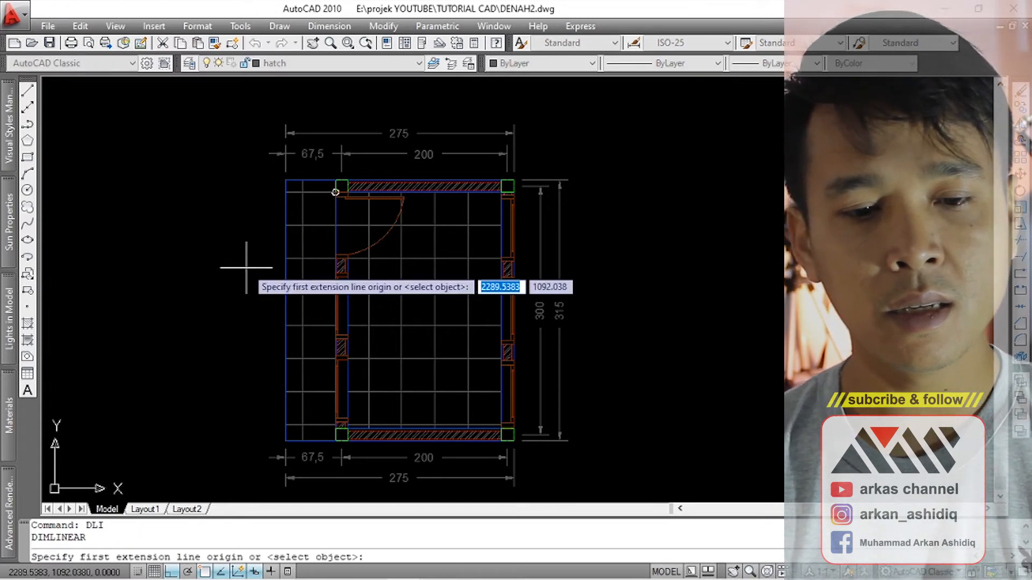
left_click(286, 181)
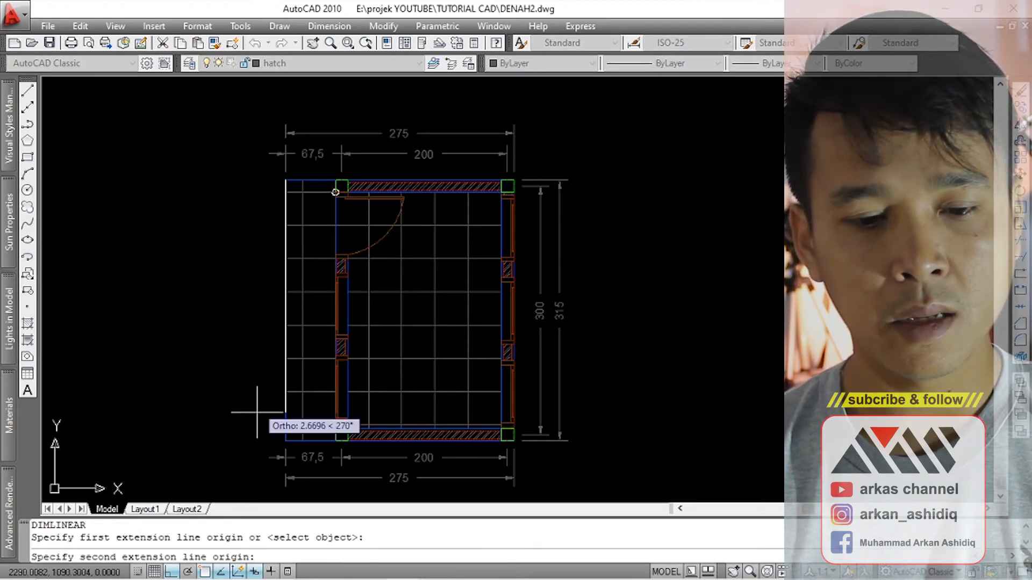
left_click(285, 441)
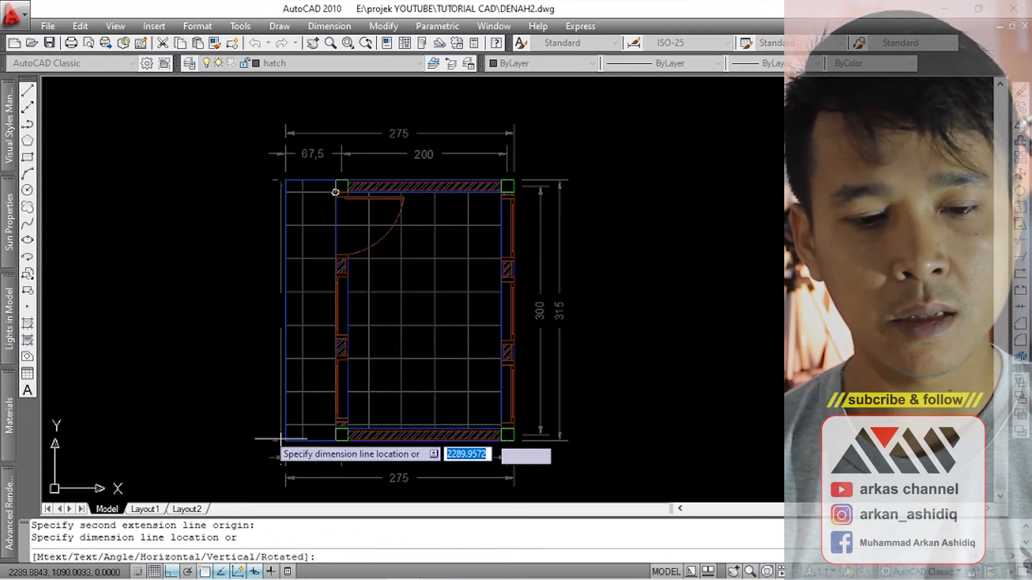
left_click(250, 429)
scroll(380, 272, "down", 2)
middle_click_drag(376, 287, 374, 273)
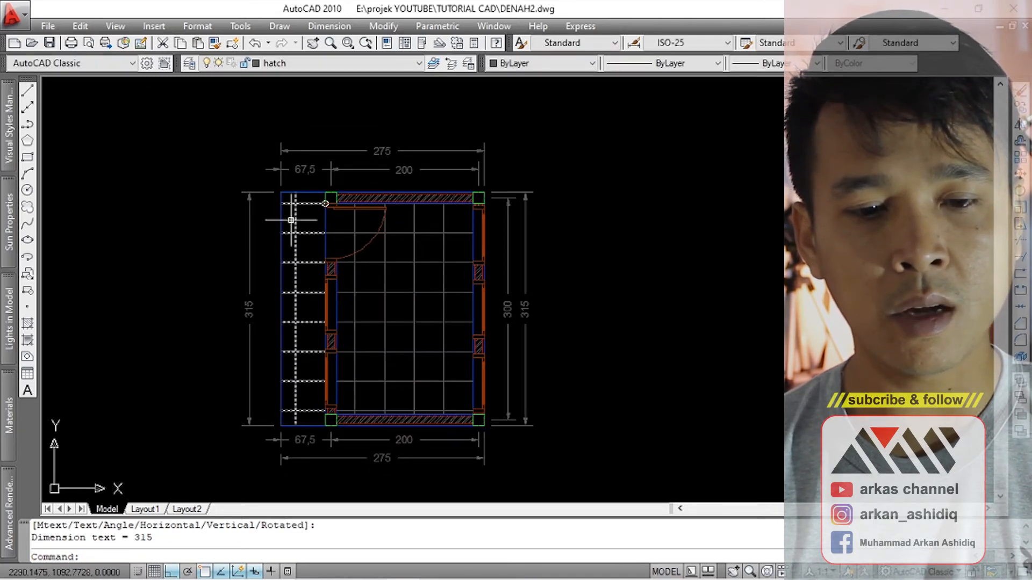
Dimension vertically between the left-edge midpoints of the upper-left and lower-left columns, placing the line between the plan and the overall height dimension.
scroll(301, 200, "up", 5)
key("Return")
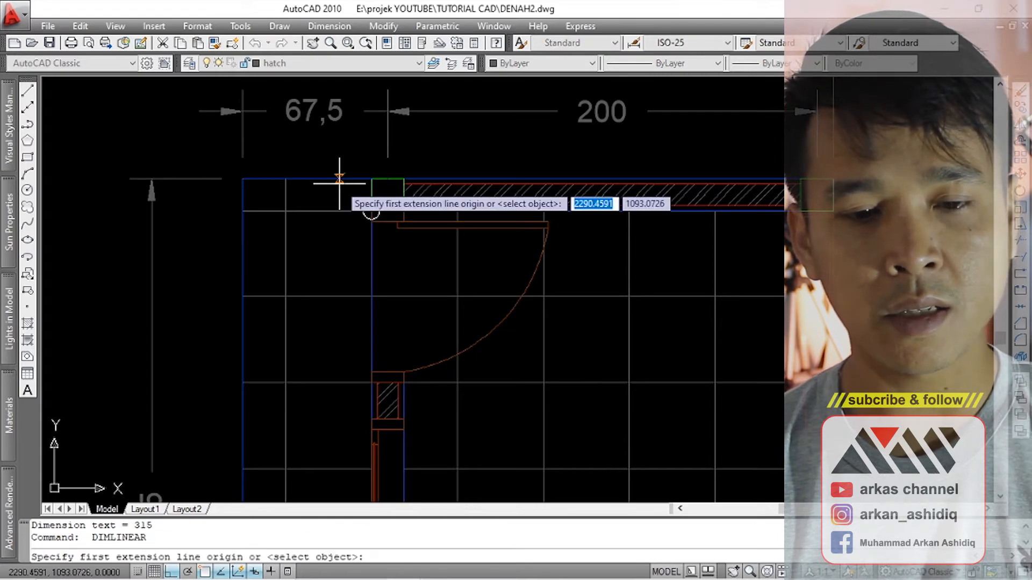
left_click(368, 198)
scroll(371, 211, "down", 5)
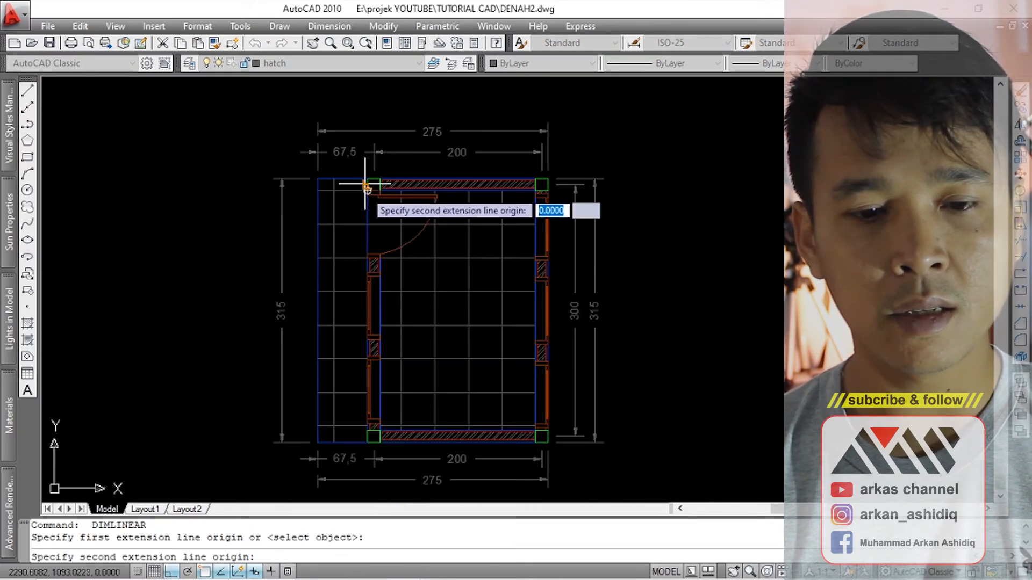
scroll(368, 437, "up", 5)
left_click(380, 436)
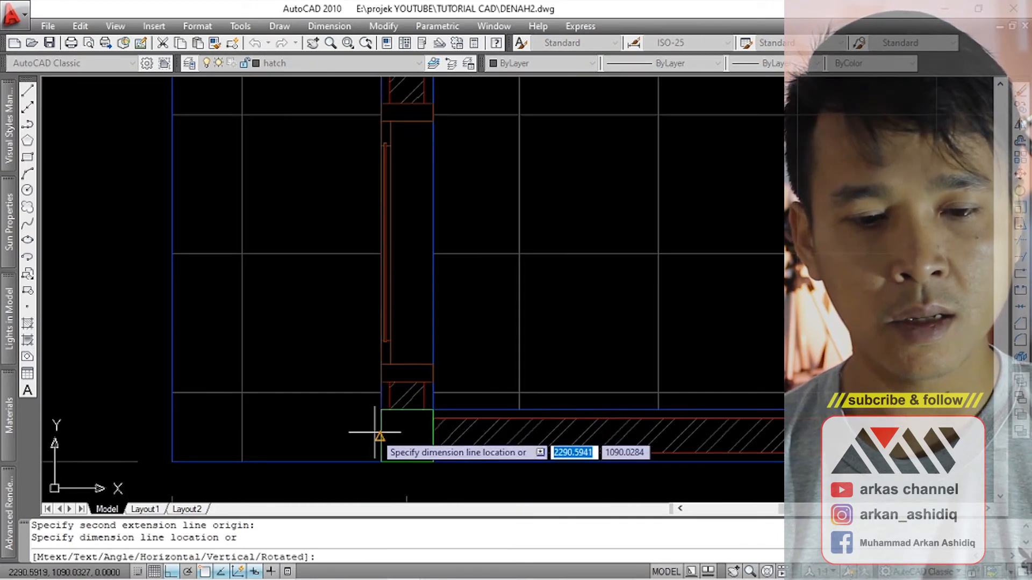
scroll(371, 427, "down", 5)
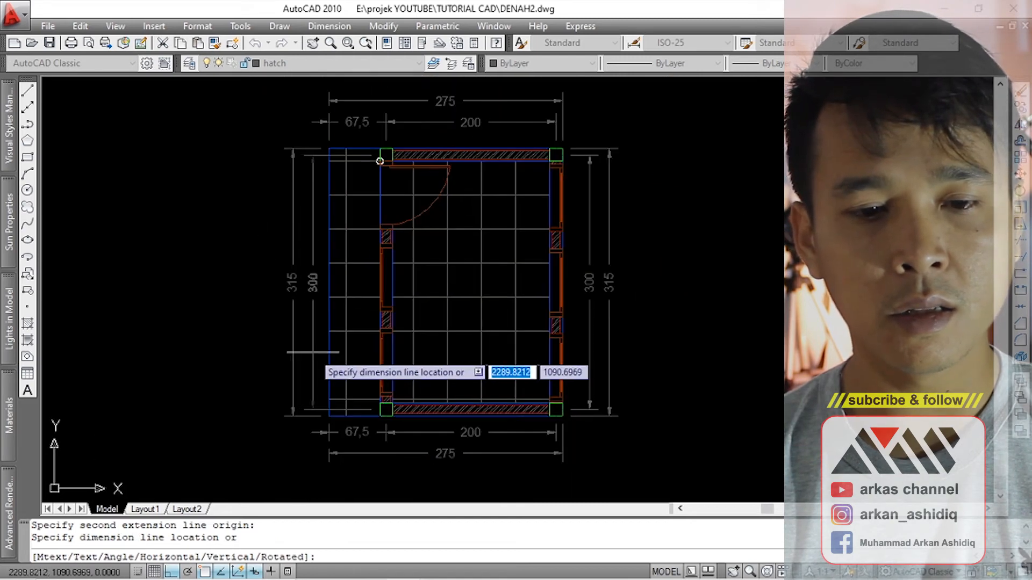
left_click(312, 352)
scroll(433, 277, "down", 3)
scroll(346, 292, "up", 2)
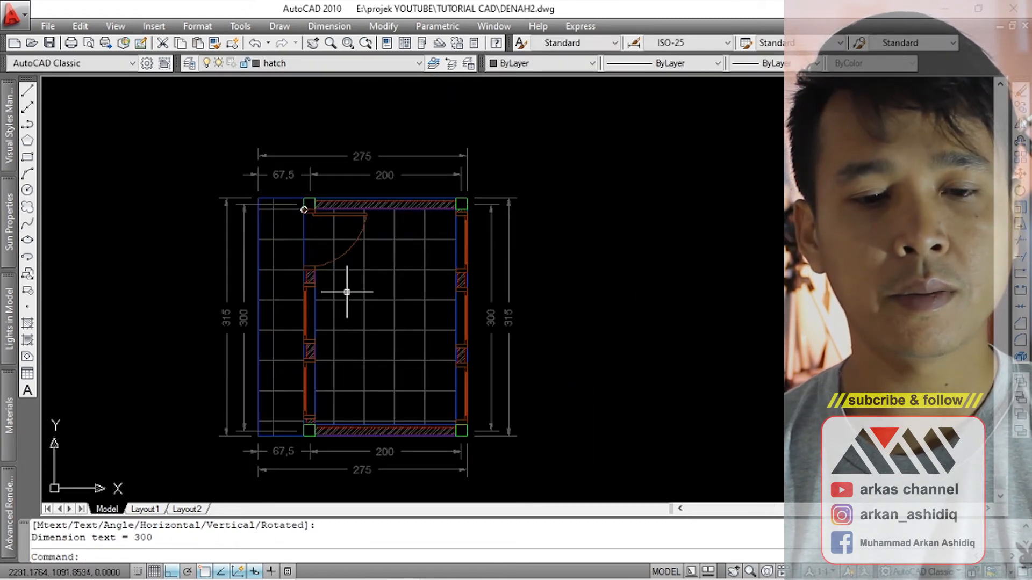
middle_click_drag(369, 269, 369, 250)
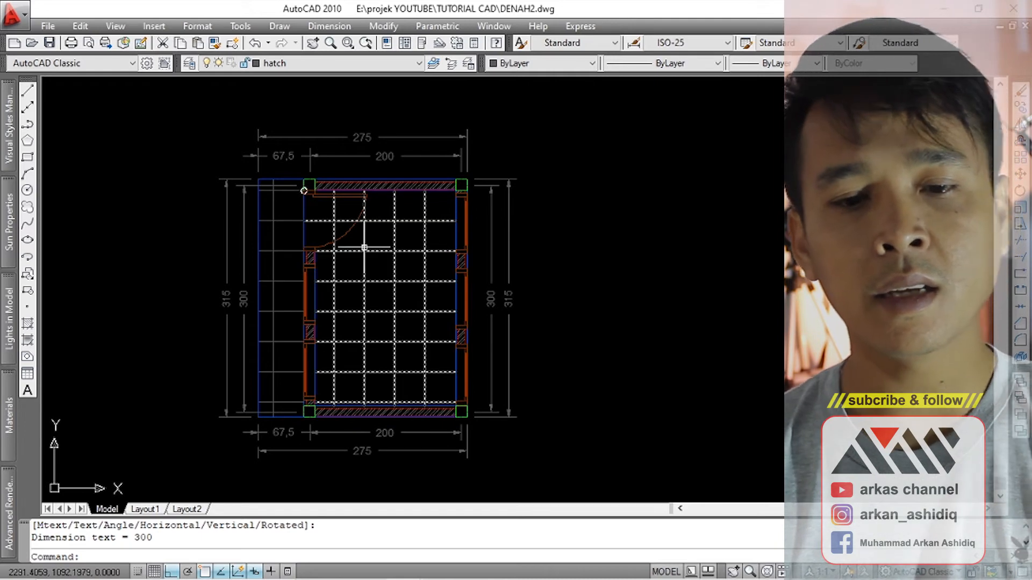
mouse_move(390, 250)
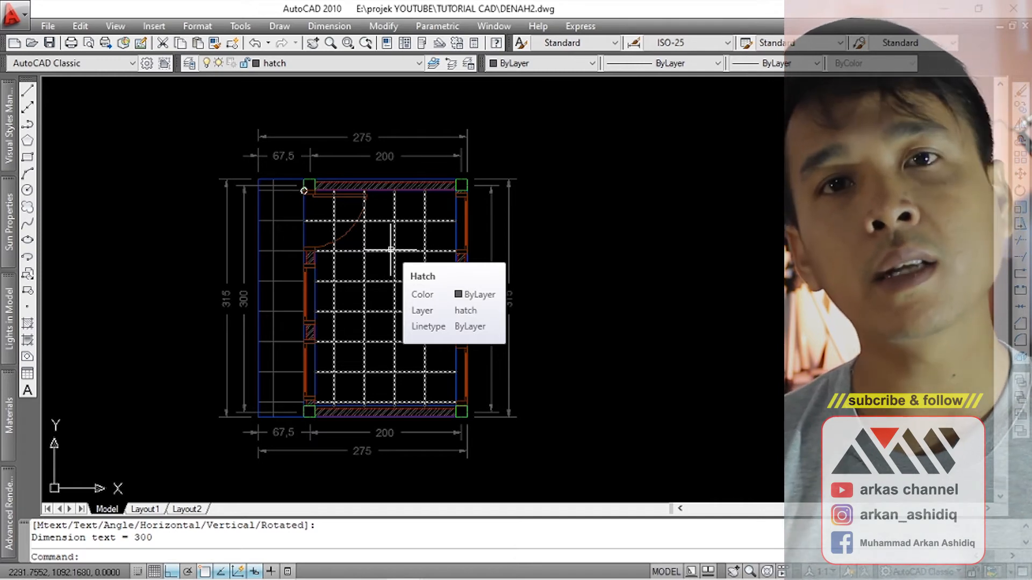
middle_click_drag(358, 297, 353, 302)
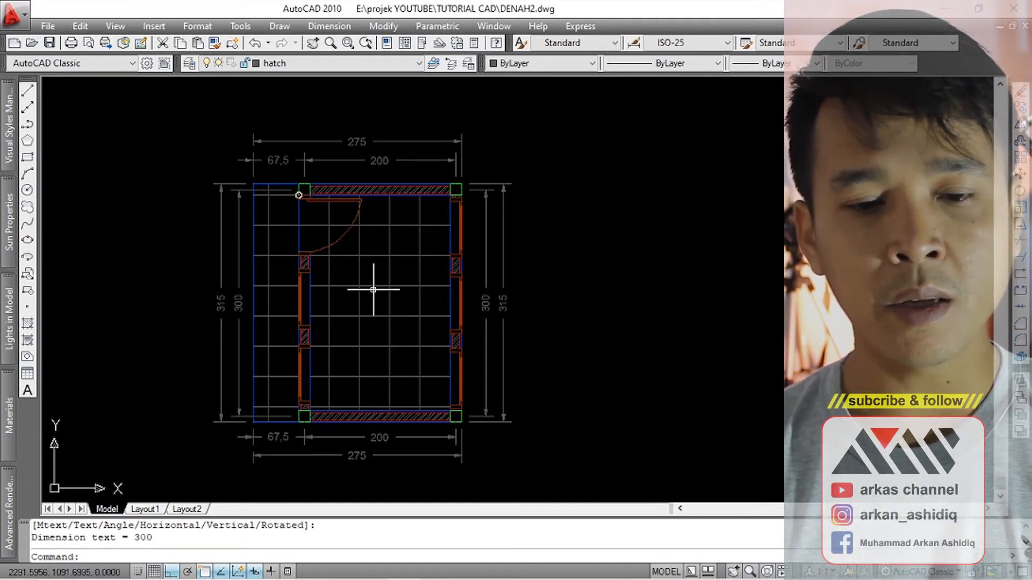
middle_click_drag(373, 289, 383, 298)
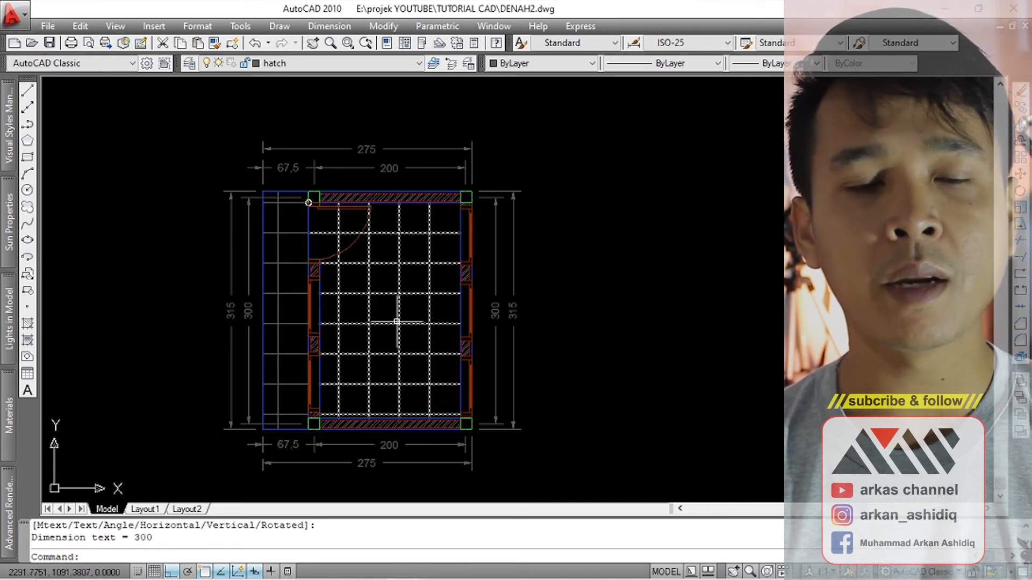
mouse_move(391, 324)
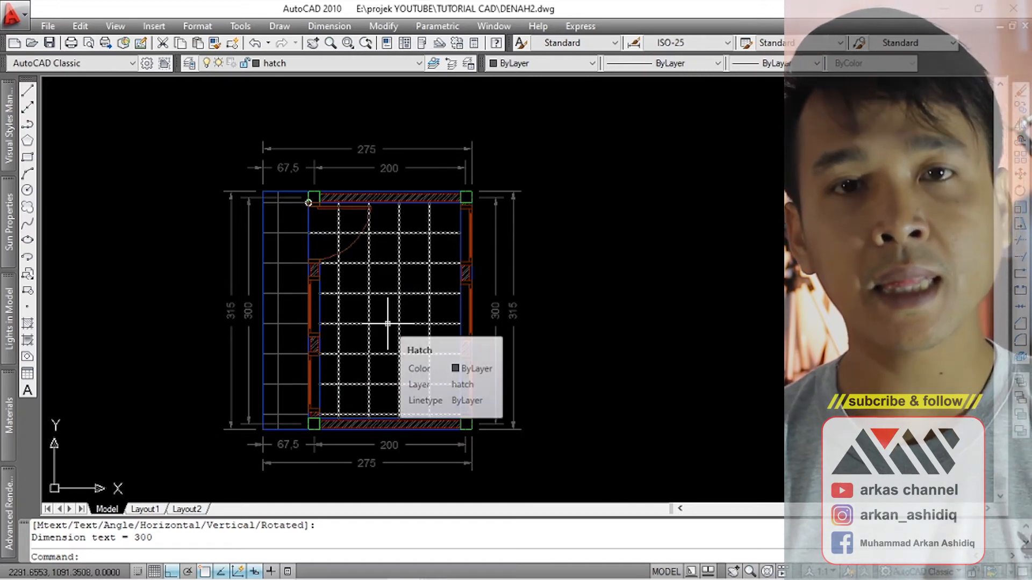
Add a multiline text reading "RUNG POS JAGA", one word per line, in the middle of the room.
type("T")
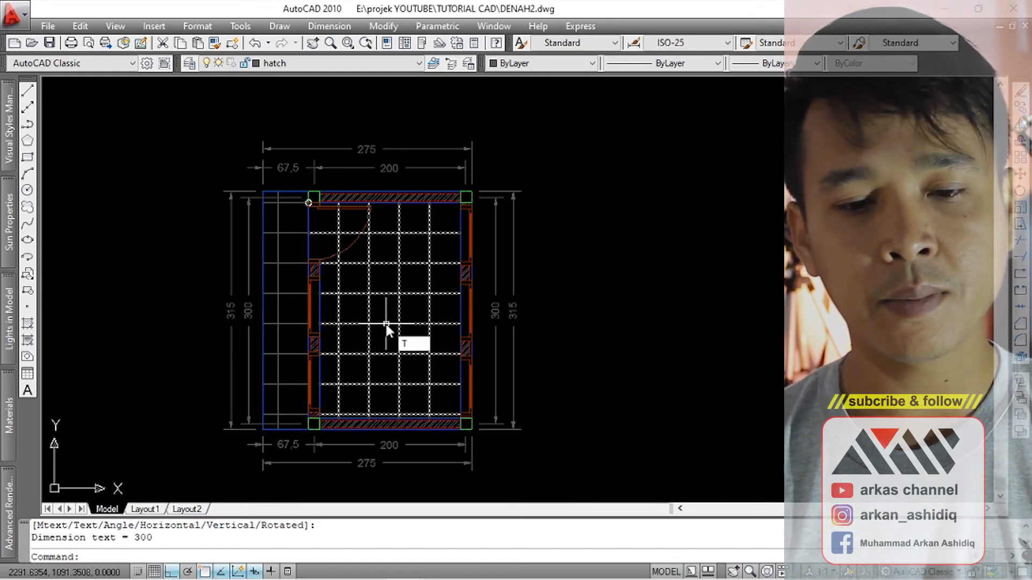
key("Return")
scroll(366, 295, "up", 3)
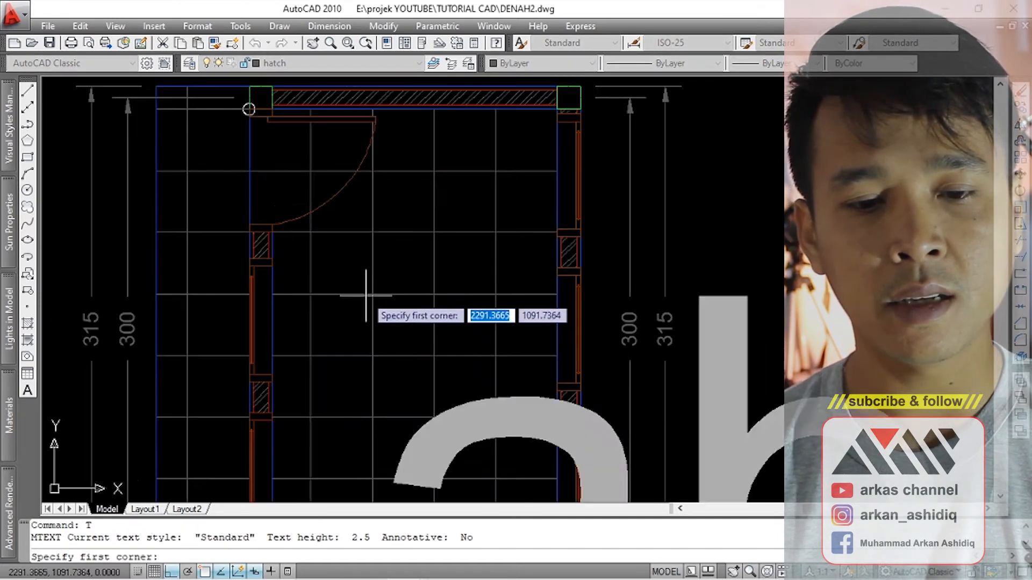
scroll(366, 294, "up", 2)
left_click(337, 284)
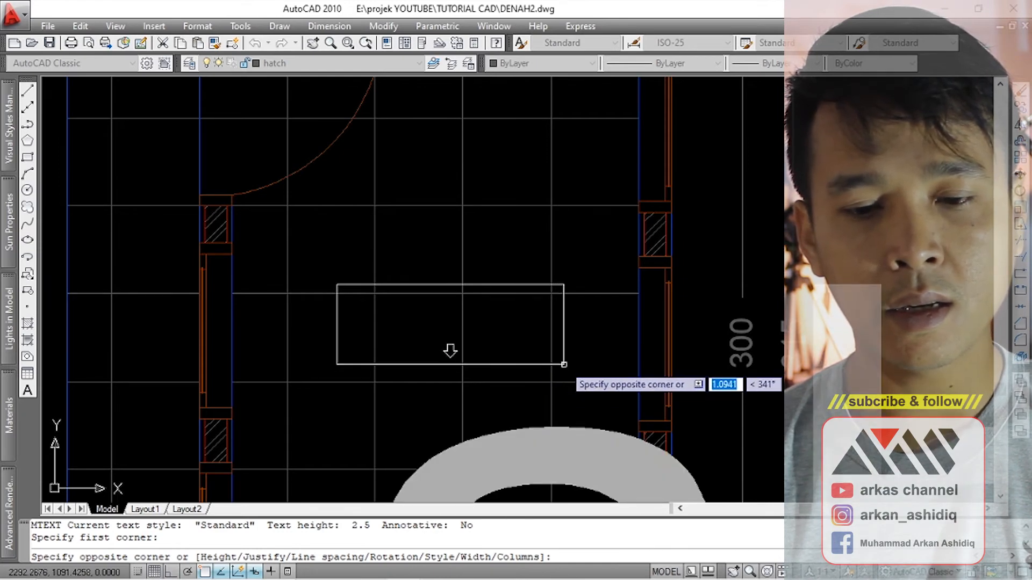
left_click(563, 364)
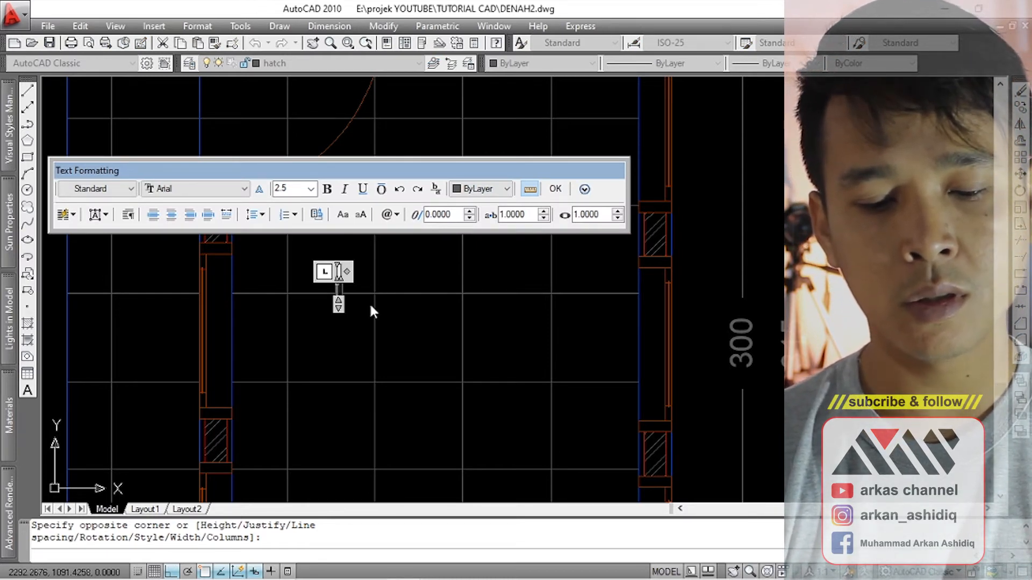
type("RUANG")
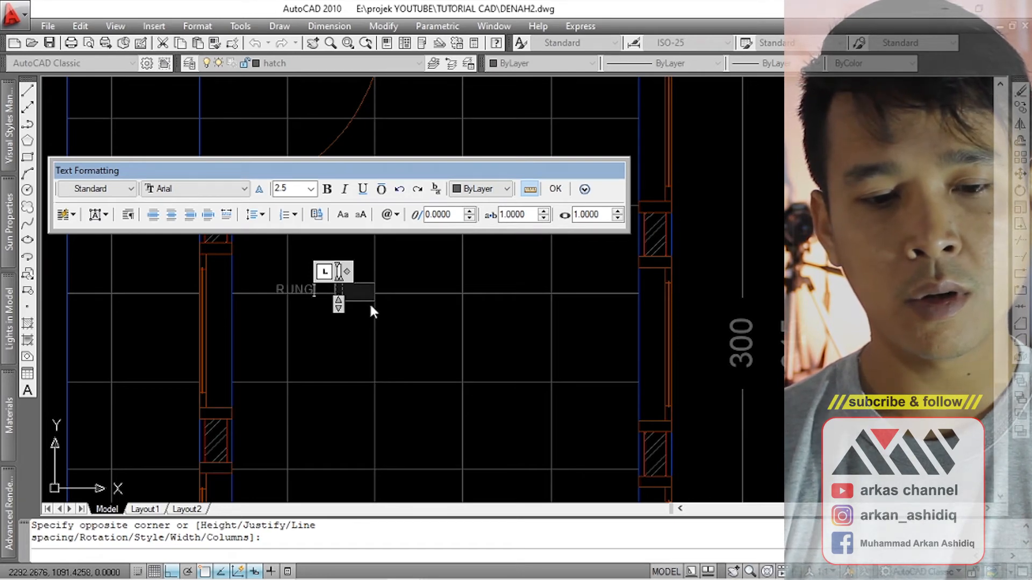
key("Return")
type("POS")
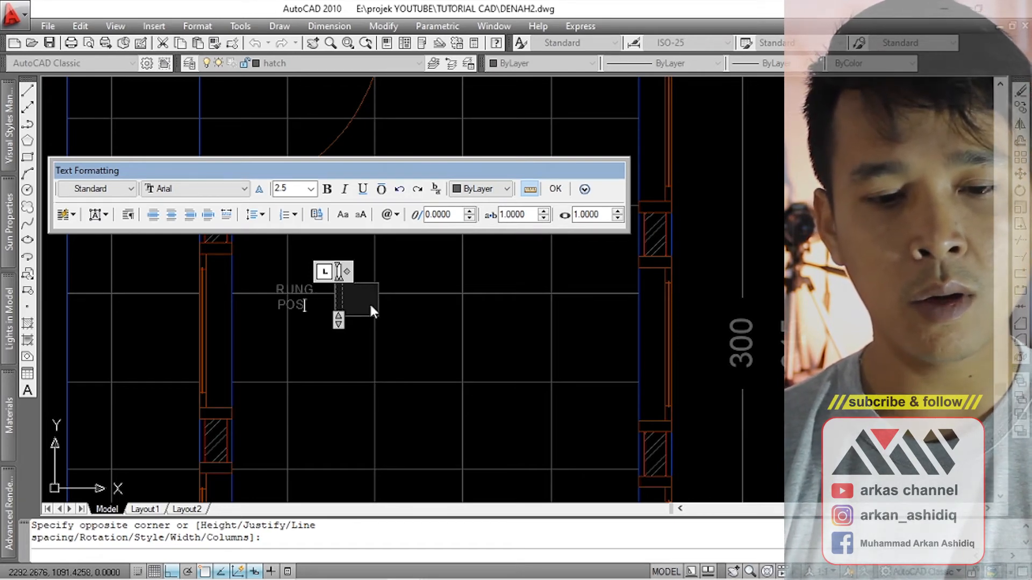
key("Return")
type("JAGA")
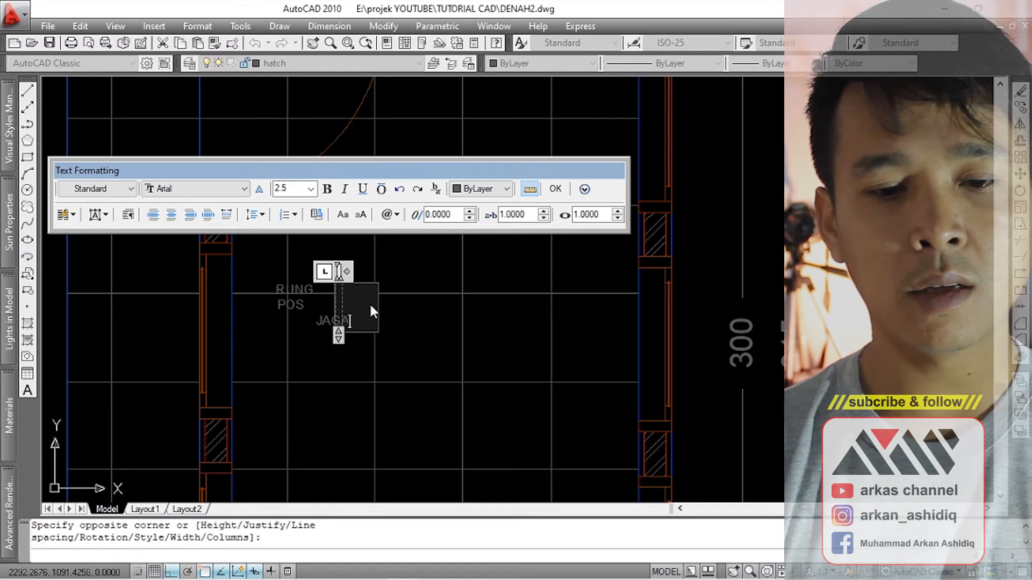
left_click(436, 329)
scroll(427, 317, "down", 6)
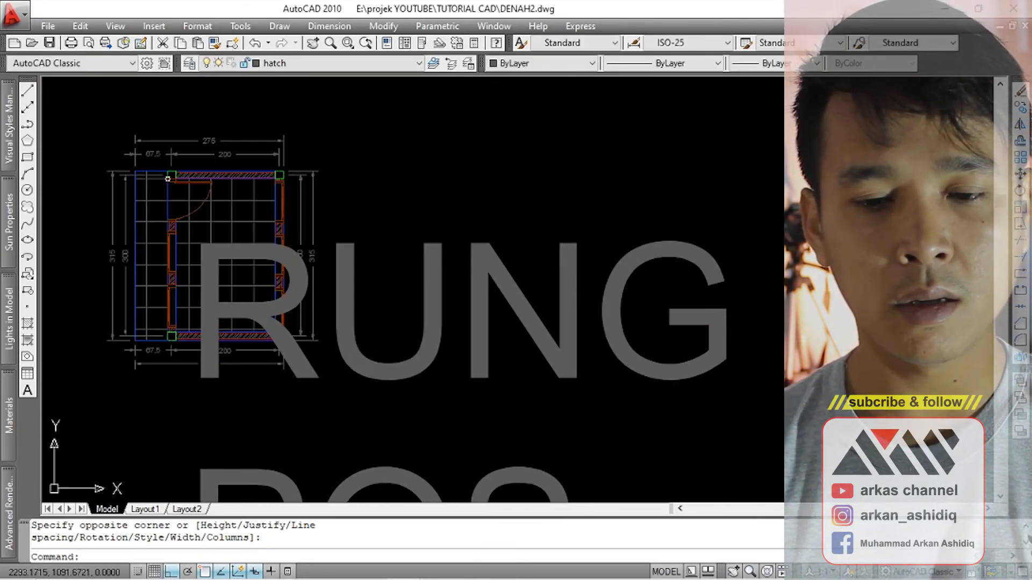
scroll(473, 247, "up", 4)
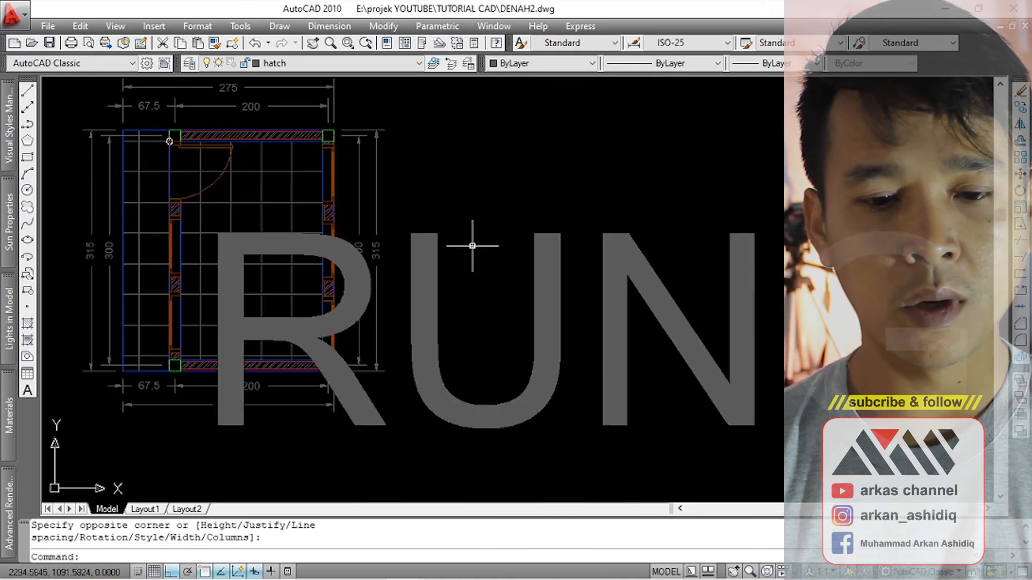
left_click(436, 232)
key("Escape")
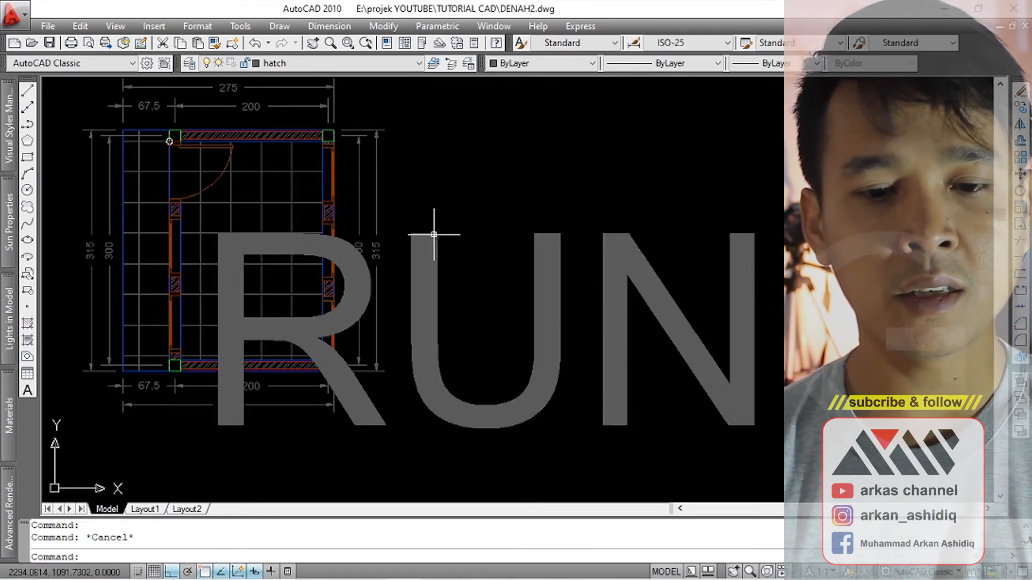
scroll(436, 238, "down", 3)
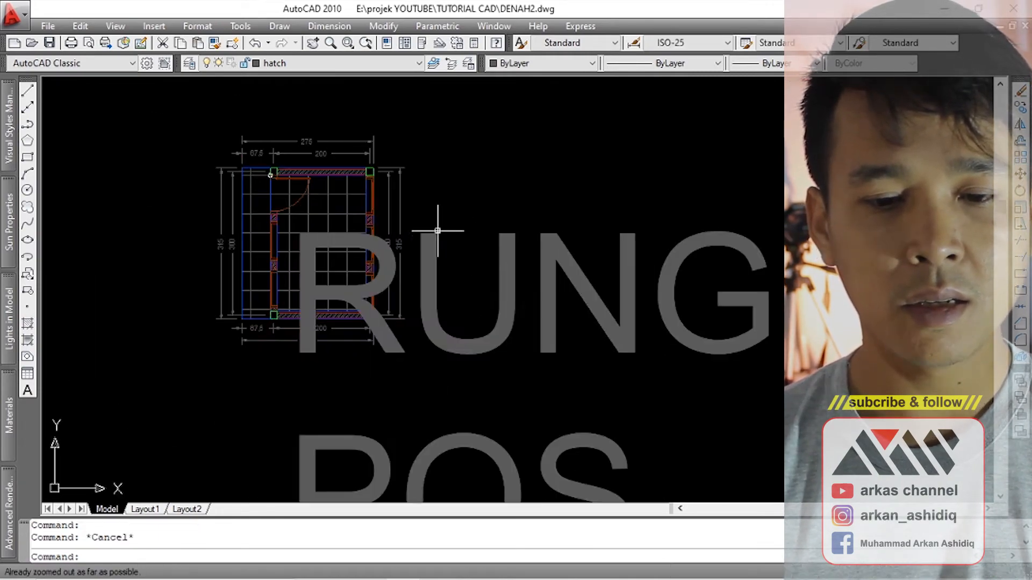
mouse_move(476, 272)
middle_mouse_down()
mouse_move(465, 135)
mouse_move(466, 336)
middle_mouse_up()
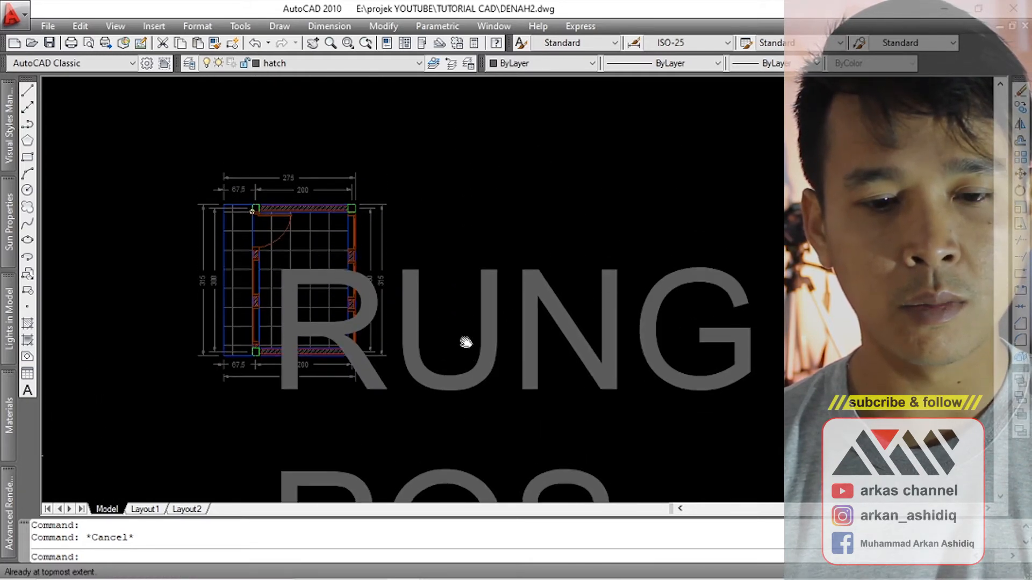
scroll(430, 314, "up", 2)
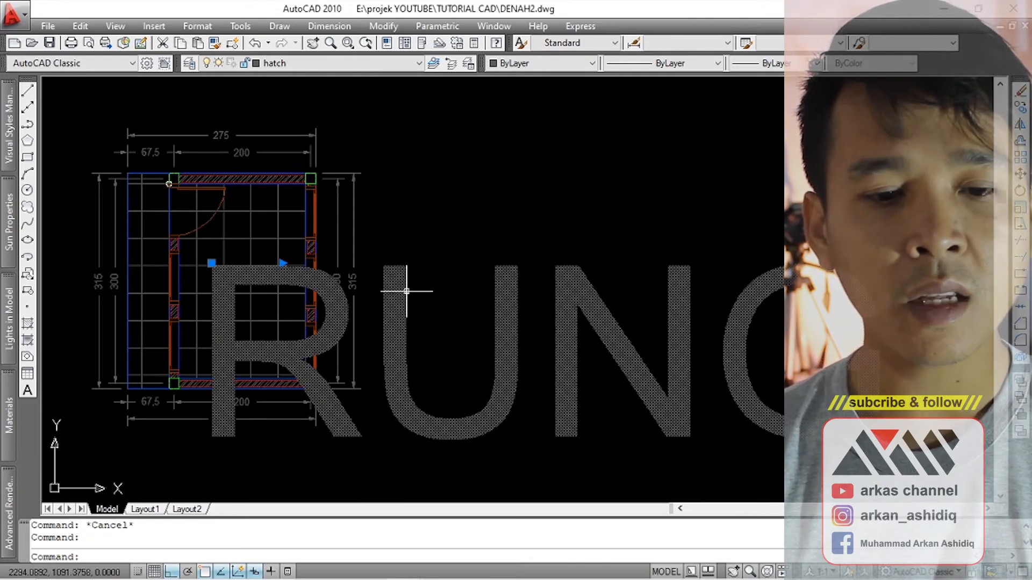
left_click(406, 292)
left_click(391, 306)
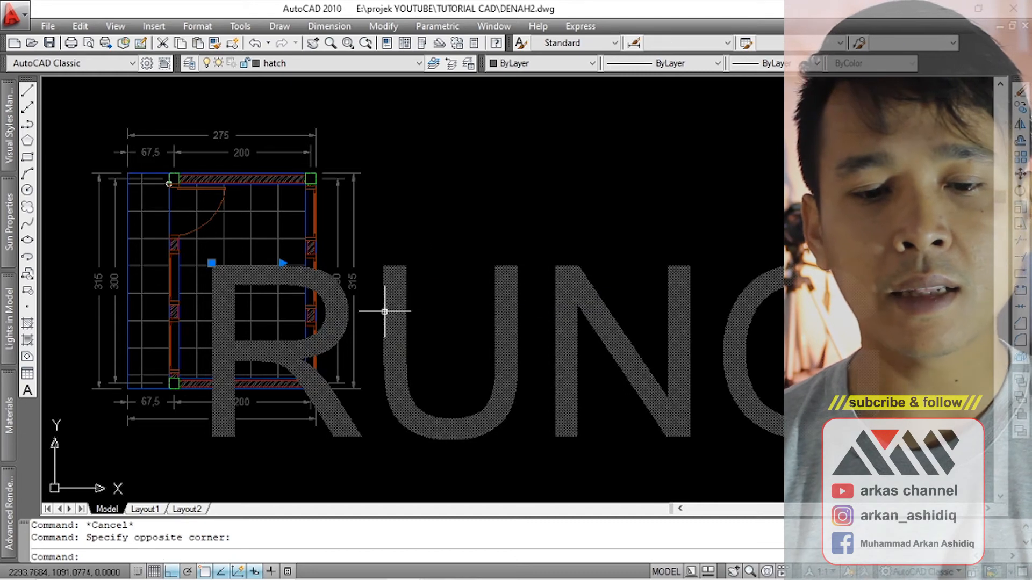
double_click(400, 285)
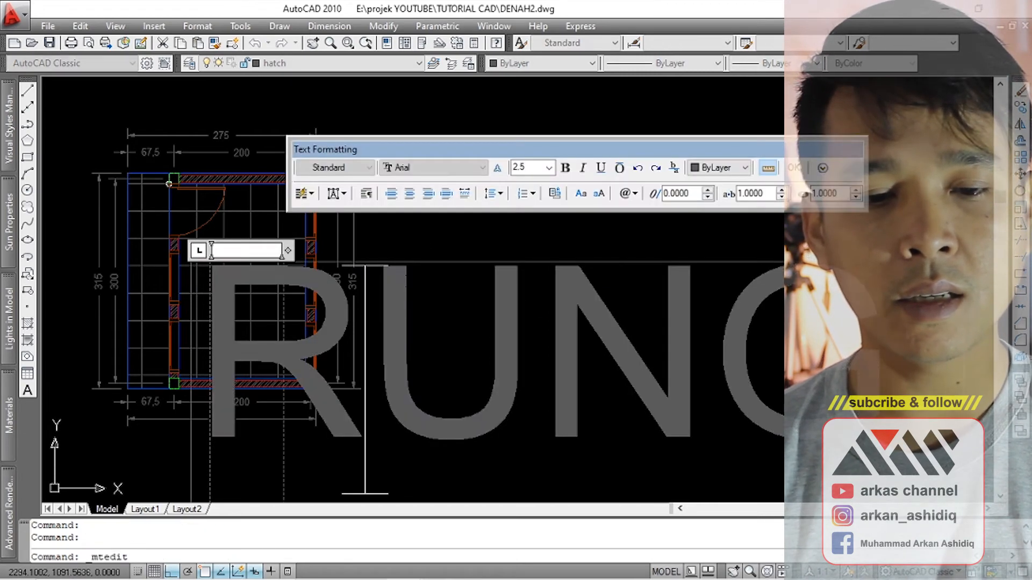
left_click(434, 220)
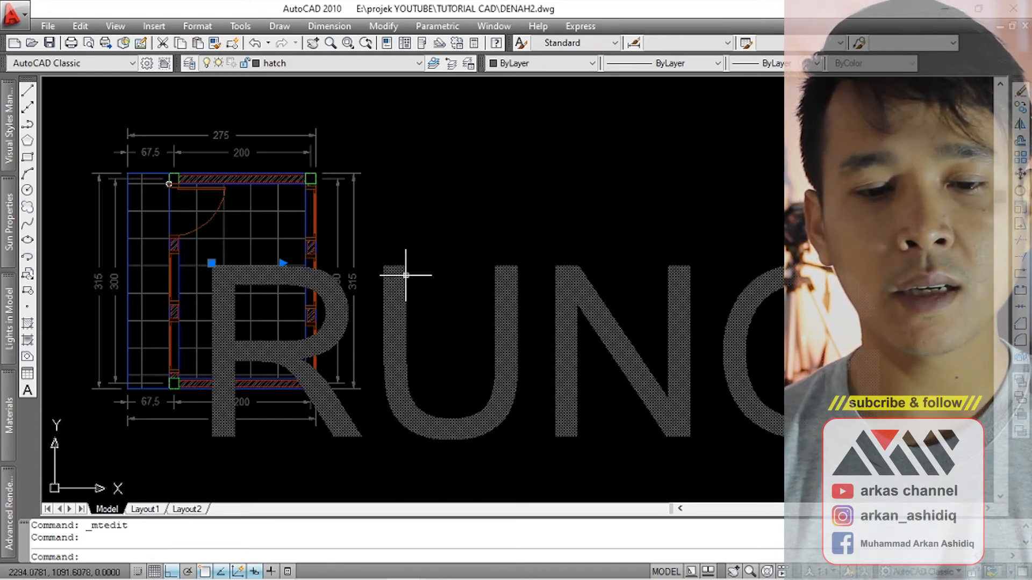
Open the room label for editing and set the height of all its text, trying 0.2 and settling on 0.1.
double_click(406, 275)
scroll(401, 275, "down", 2)
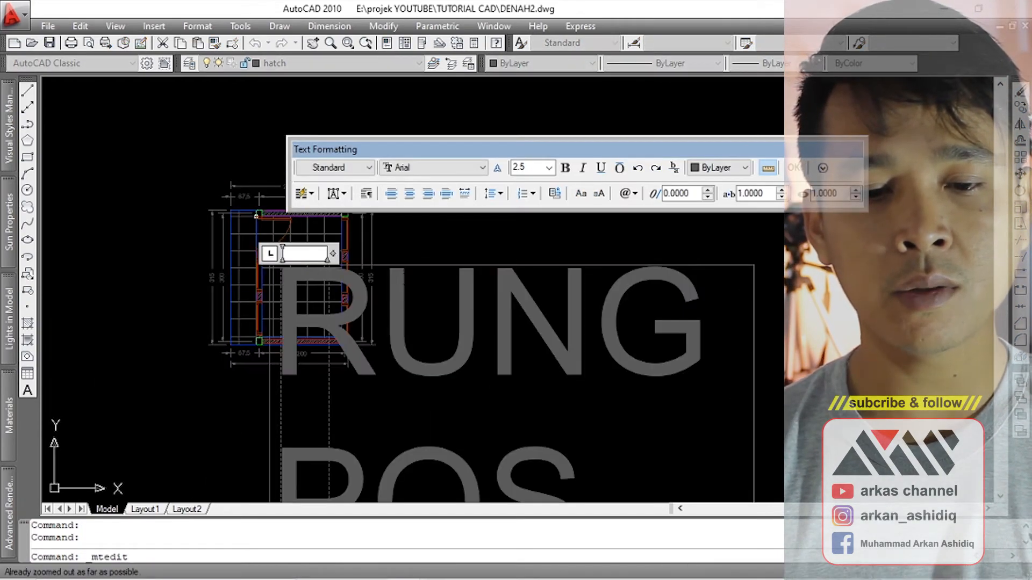
key("shift+Right")
left_click_drag(461, 317, 605, 447)
scroll(553, 335, "up", 3)
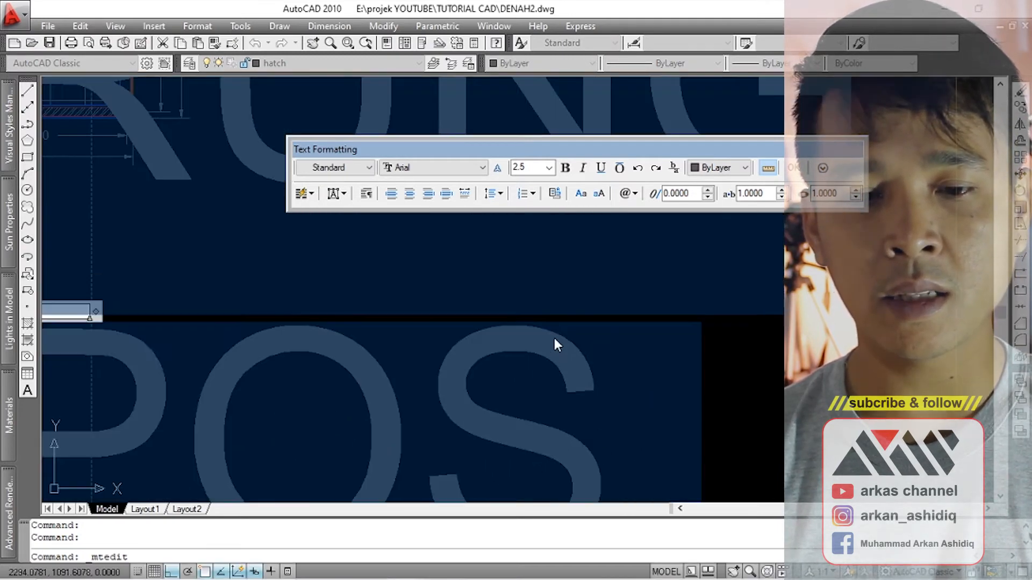
scroll(546, 319, "down", 1)
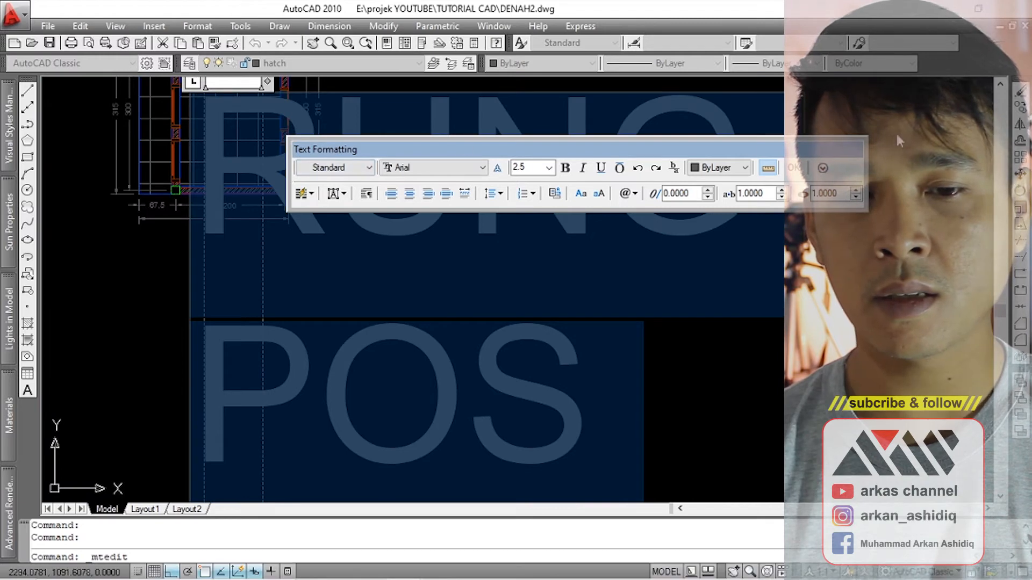
mouse_move(491, 306)
middle_mouse_down()
mouse_move(474, 376)
mouse_move(502, 430)
middle_mouse_up()
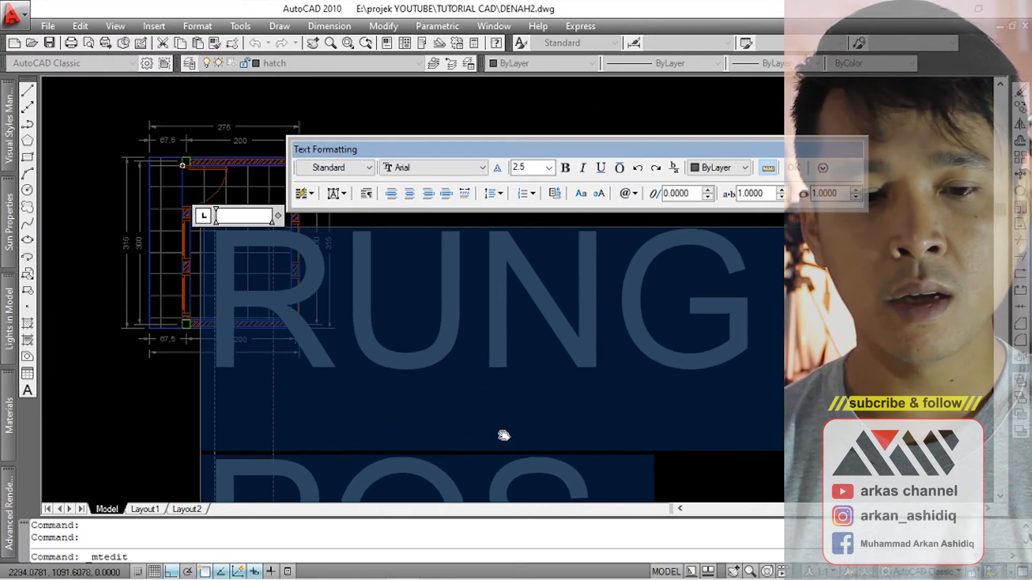
left_click(339, 323)
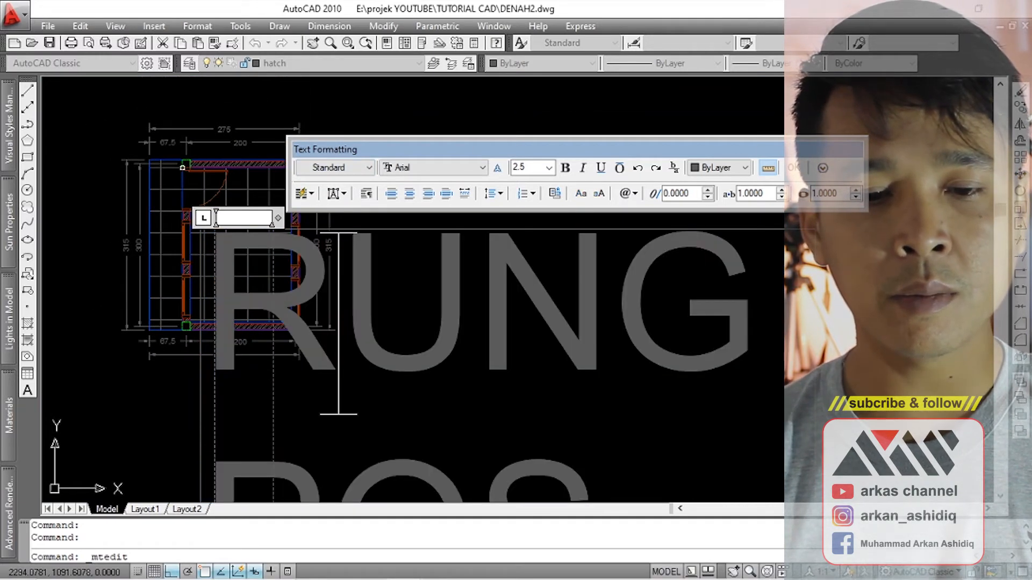
left_click_drag(215, 324, 750, 326)
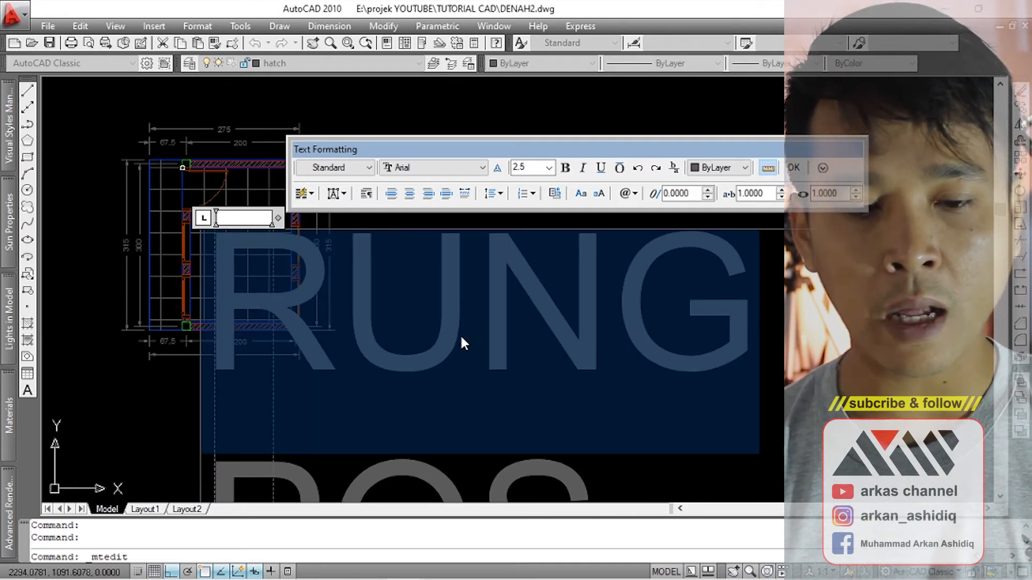
key("ctrl+a")
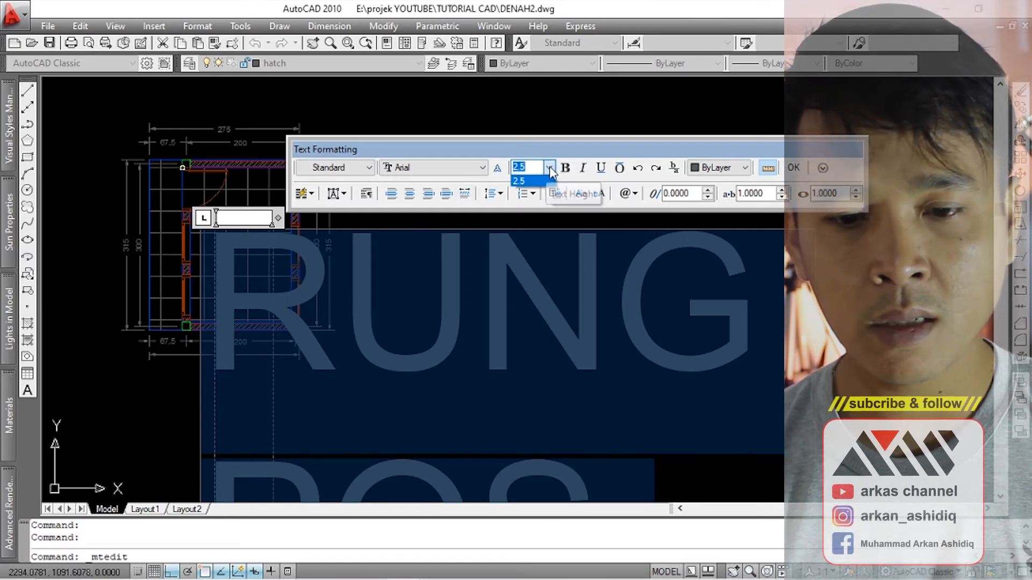
left_click(532, 166)
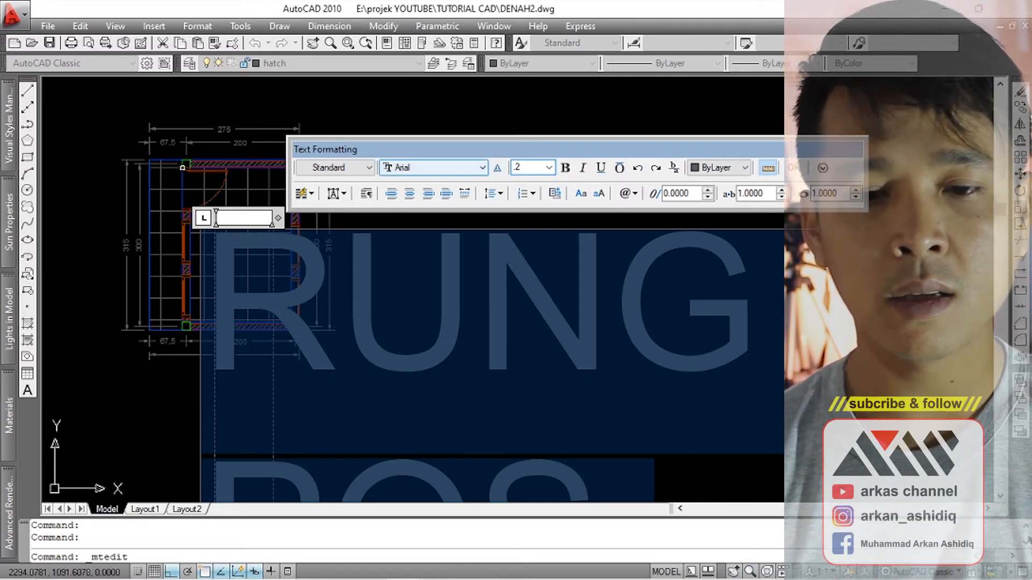
key("Return")
scroll(190, 261, "up", 5)
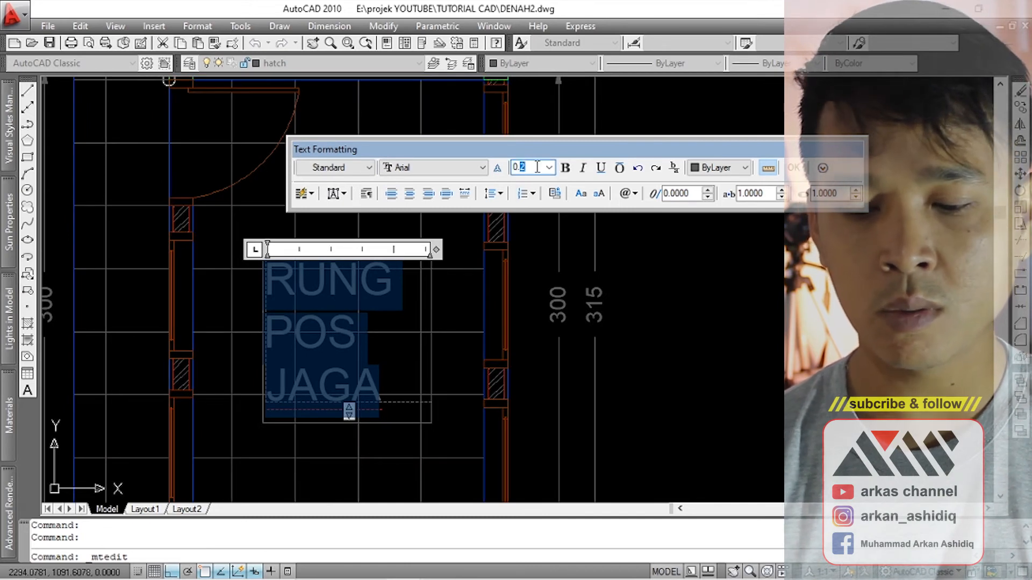
key("Return")
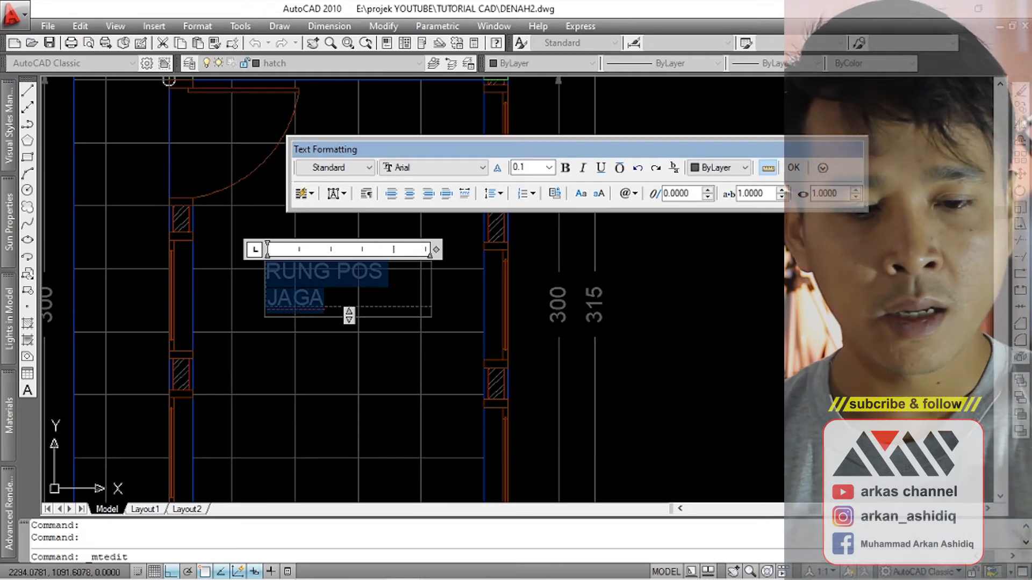
Centre-align the text of the guard post room label, trying right and left alignment as well, and finish editing it.
left_click(410, 195)
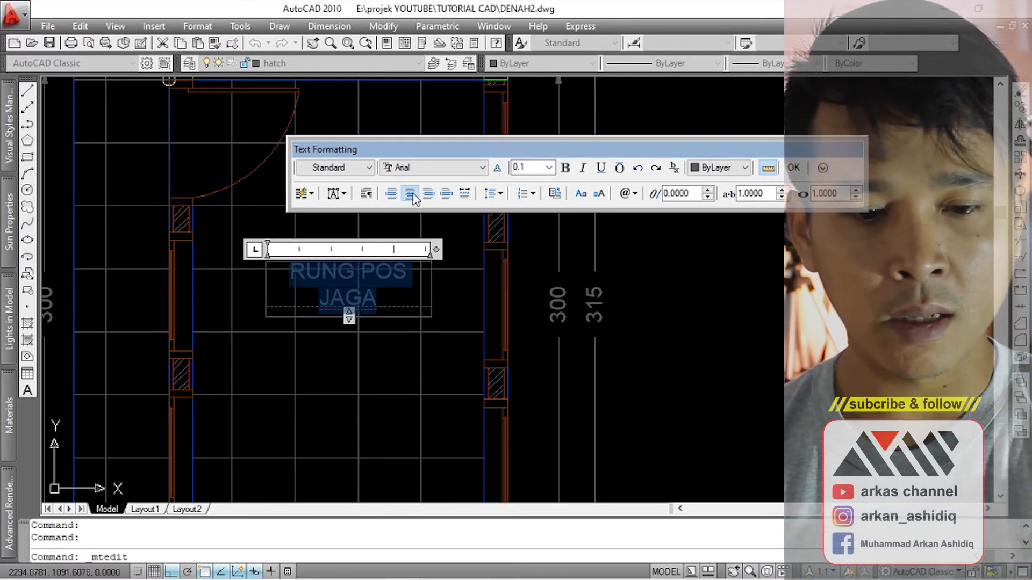
left_click(428, 194)
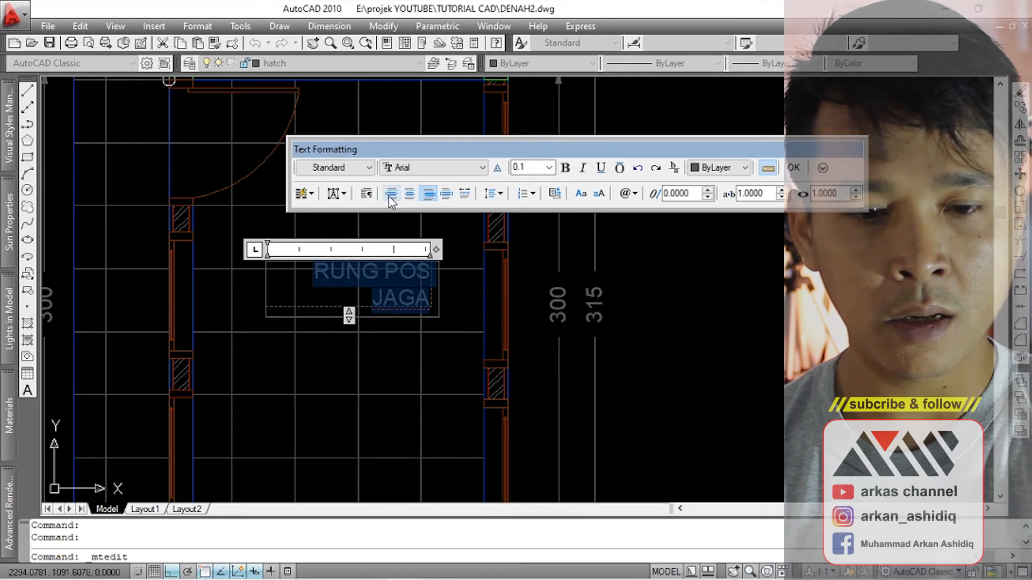
left_click(392, 194)
left_click(411, 195)
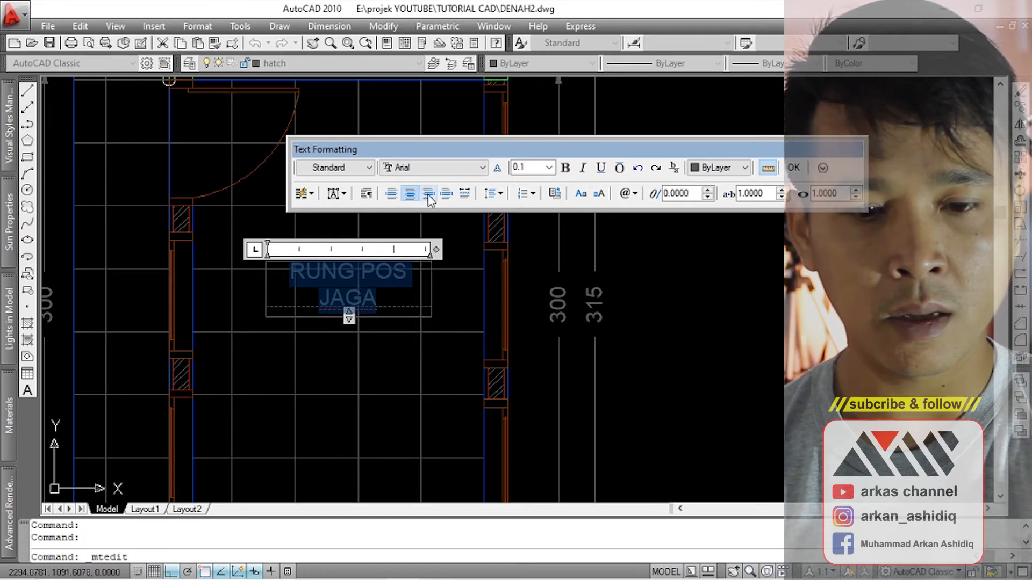
left_click(428, 194)
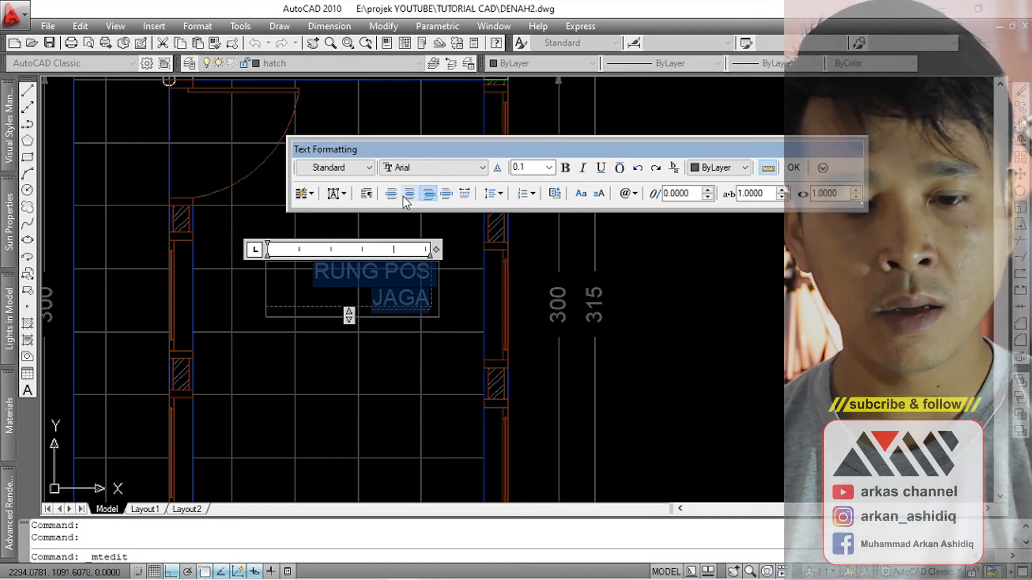
left_click(406, 195)
left_click(382, 353)
scroll(409, 252, "down", 4)
scroll(386, 250, "up", 3)
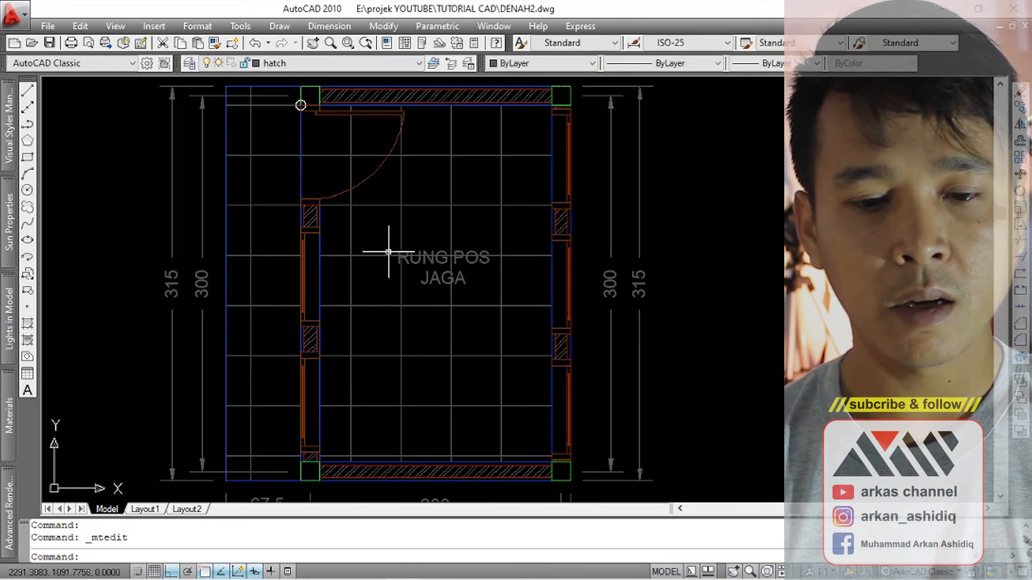
Copy the room label about 1.41 units horizontally to the left, into the narrow terrace strip.
scroll(426, 270, "up", 2)
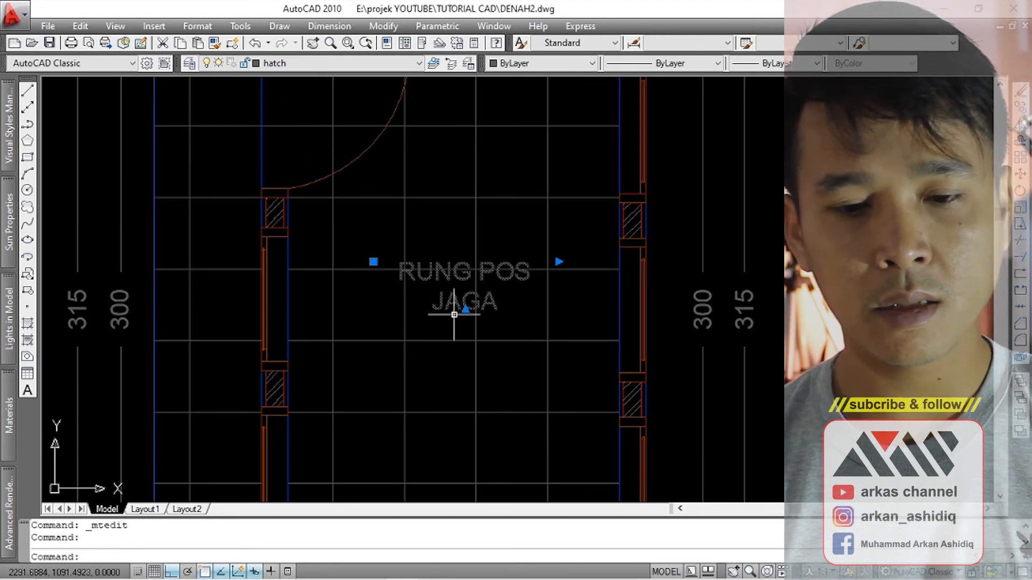
type("o")
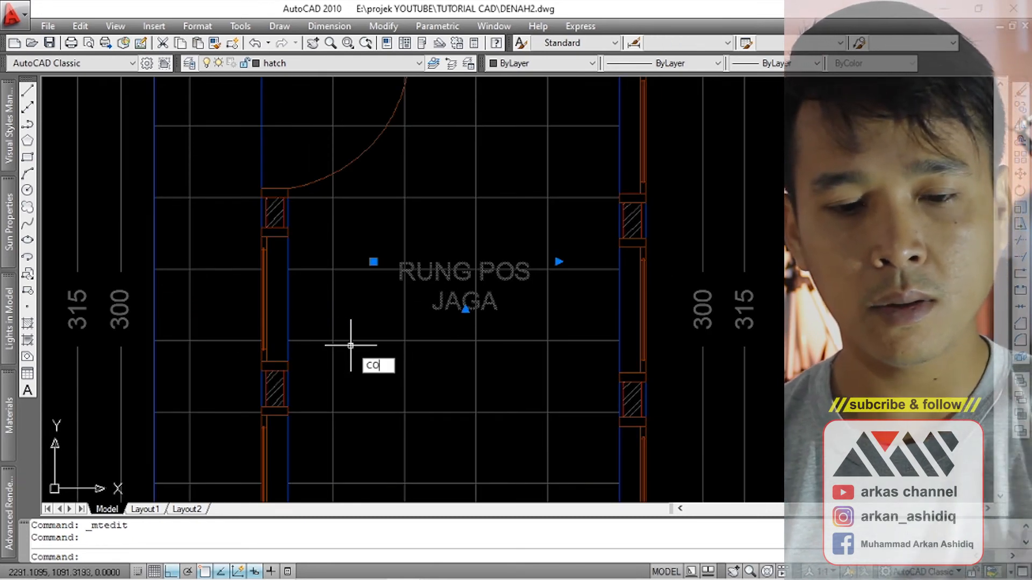
key("Return")
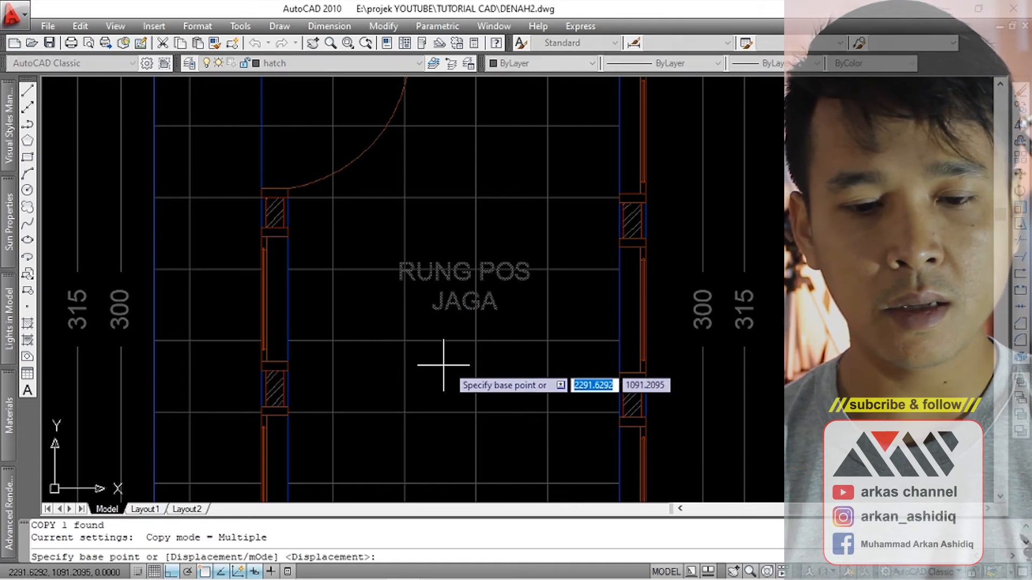
left_click(464, 355)
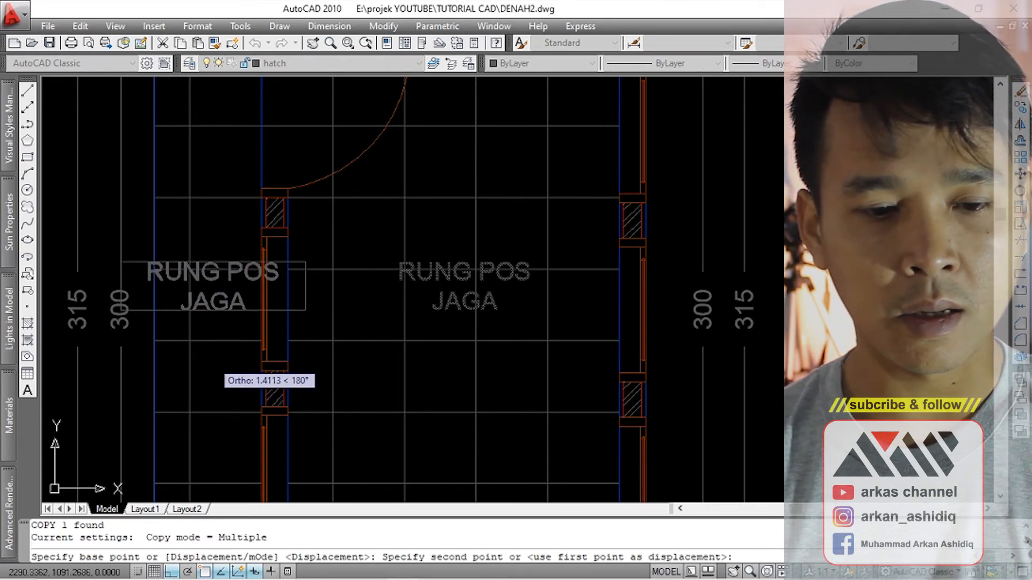
left_click(213, 355)
key("Return")
Replace the copied label's text with "TERAS".
left_click(213, 309)
double_click(211, 302)
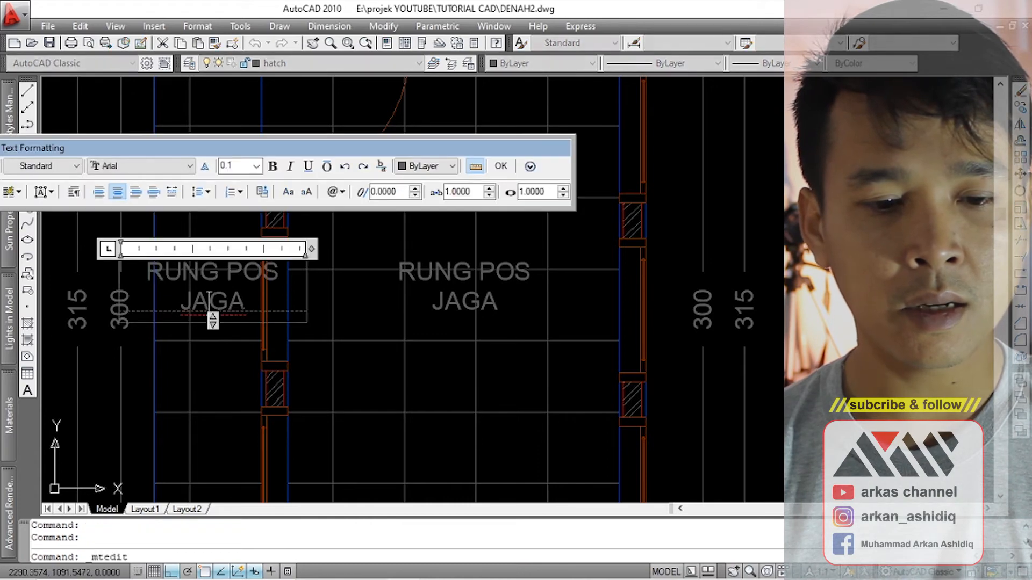
left_click(218, 338)
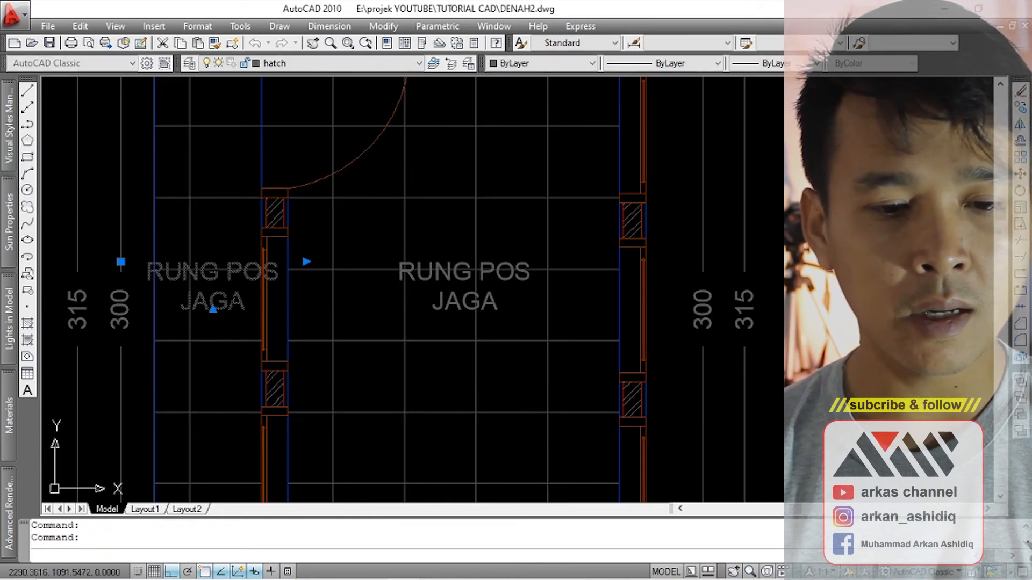
double_click(212, 309)
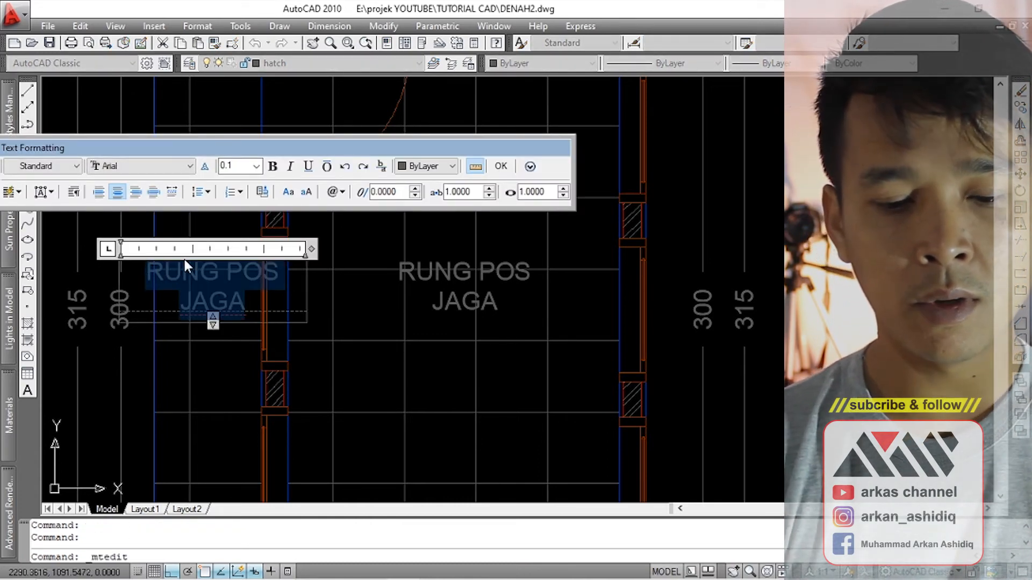
type("TERAS")
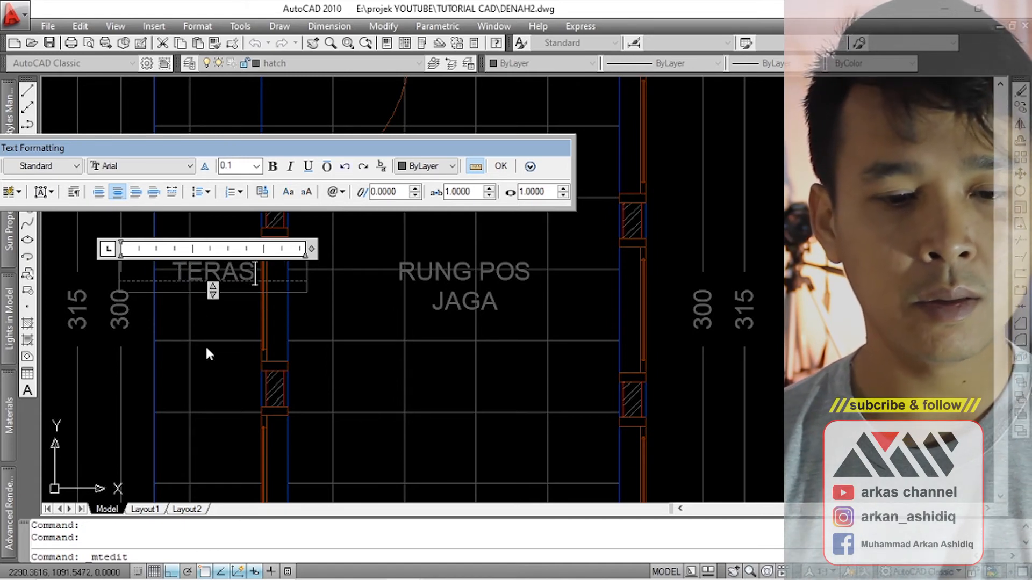
left_click(209, 354)
Examine the TERAS and RUNG POS JAGA labels up close against the floor hatch lines.
scroll(421, 224, "down", 6)
scroll(362, 223, "up", 3)
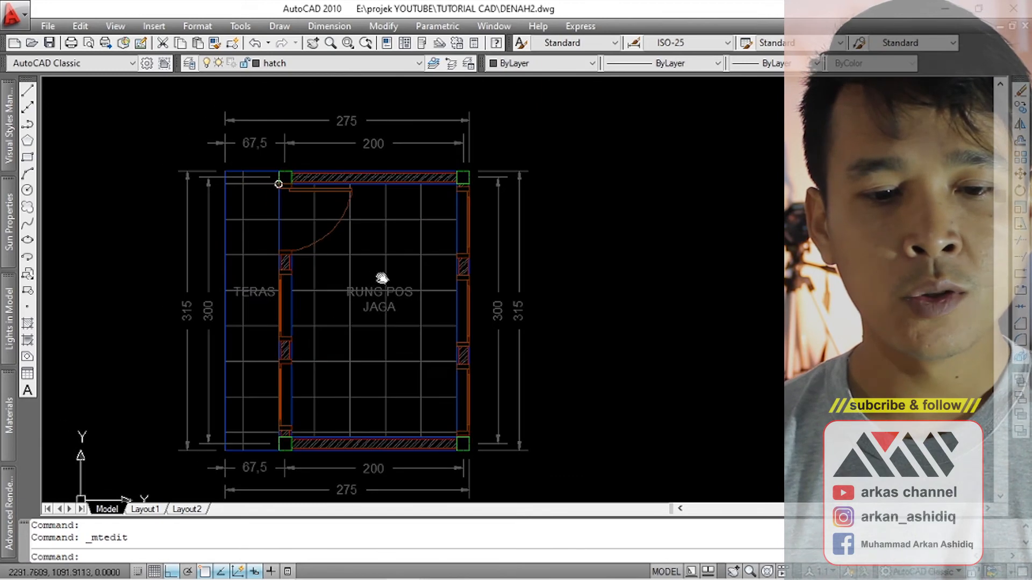
scroll(347, 293, "up", 3)
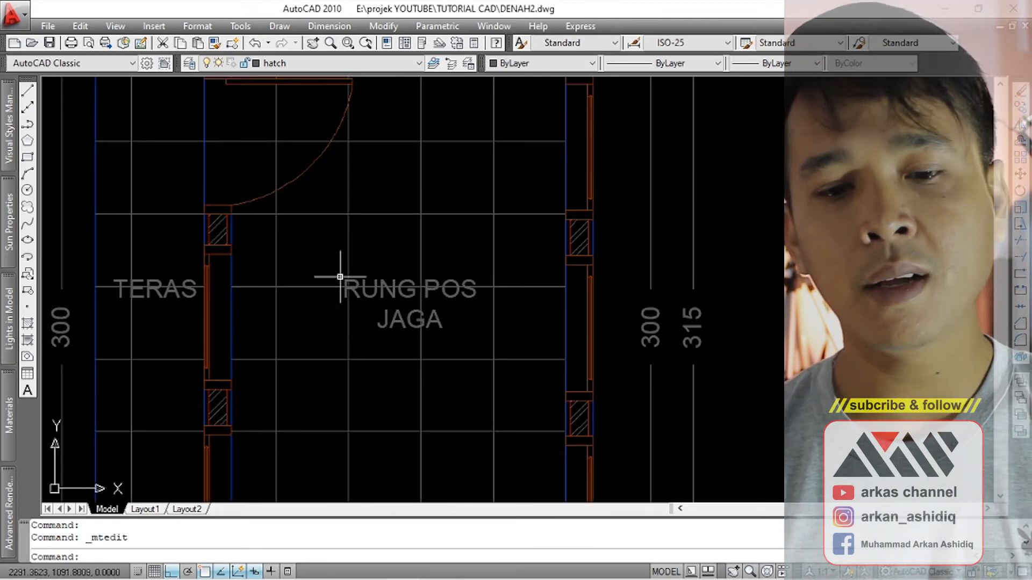
scroll(400, 299, "up", 3)
scroll(423, 251, "down", 2)
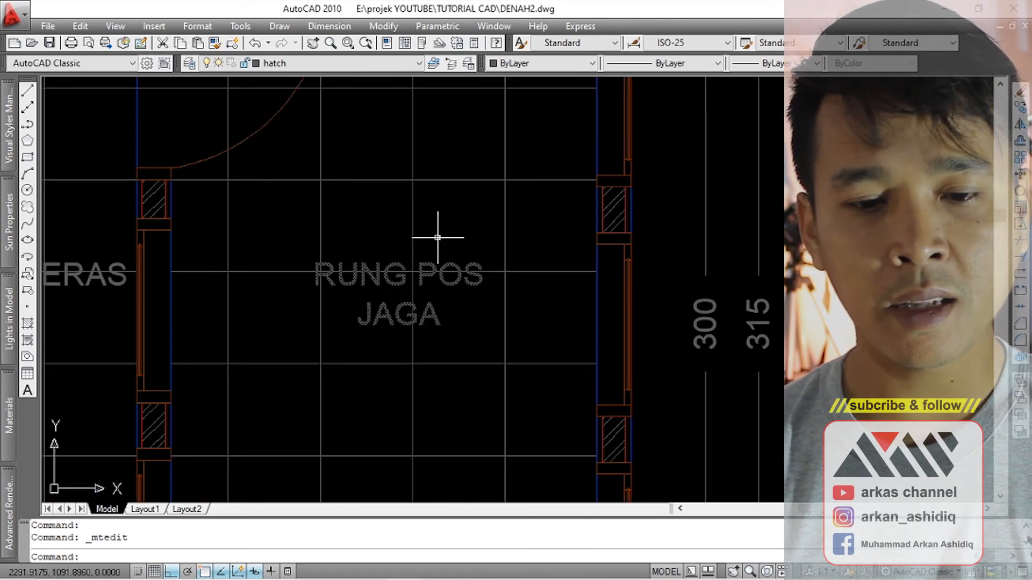
left_click(422, 312)
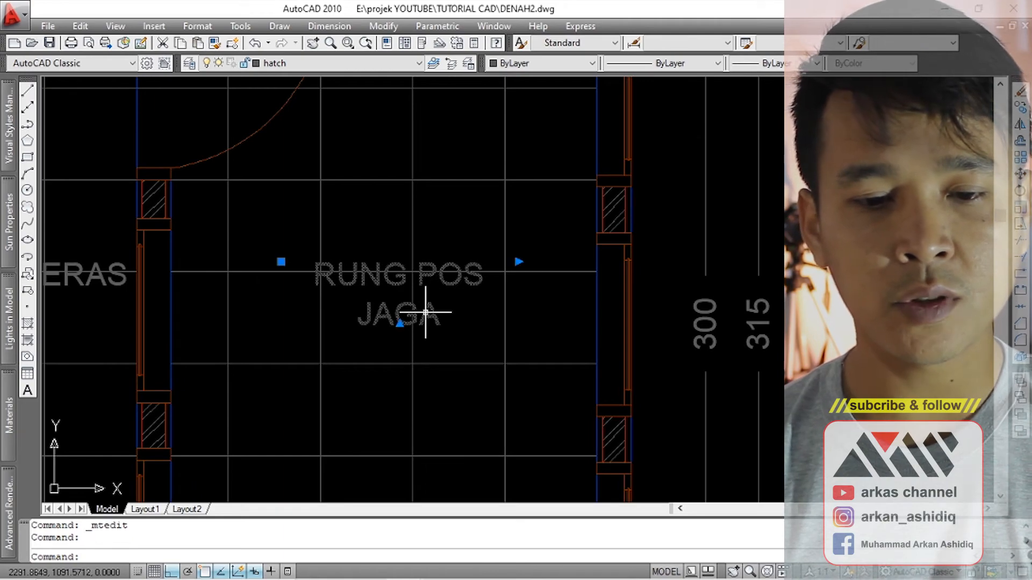
key("Escape")
key("Escape")
scroll(368, 274, "down", 2)
middle_click_drag(260, 276, 334, 278)
scroll(335, 278, "up", 5)
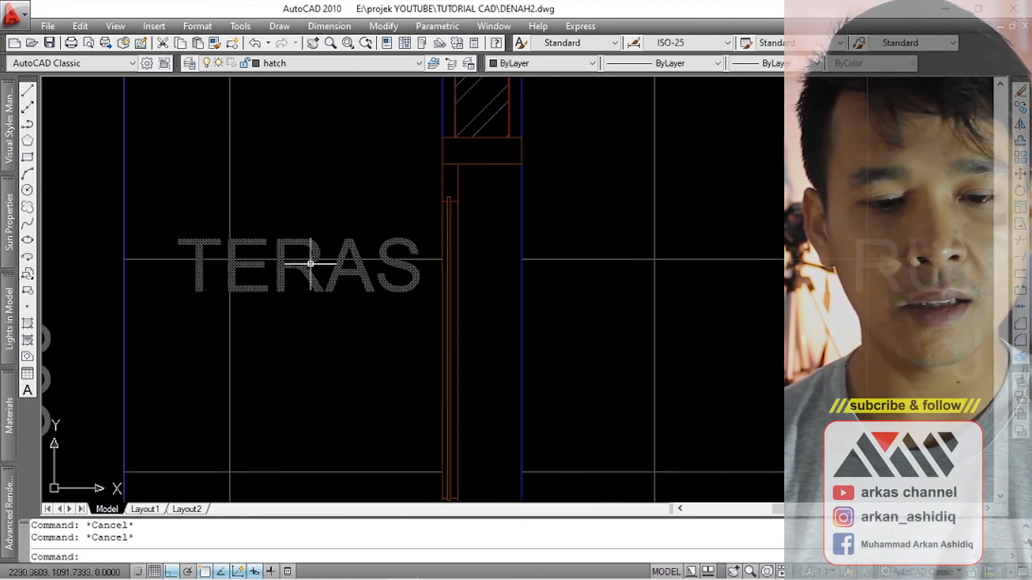
scroll(237, 265, "down", 5)
scroll(435, 253, "up", 2)
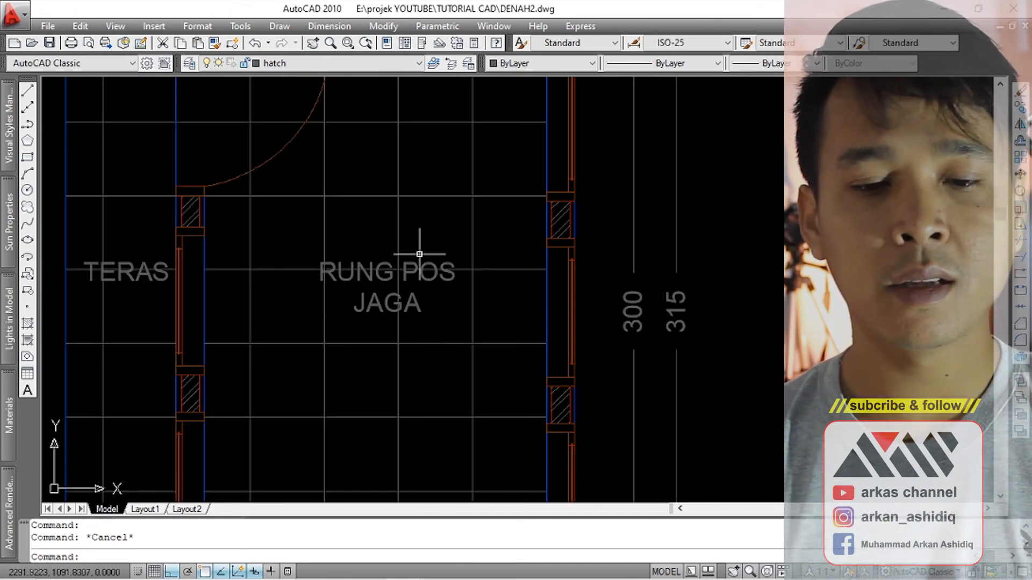
scroll(412, 246, "down", 3)
scroll(408, 263, "up", 2)
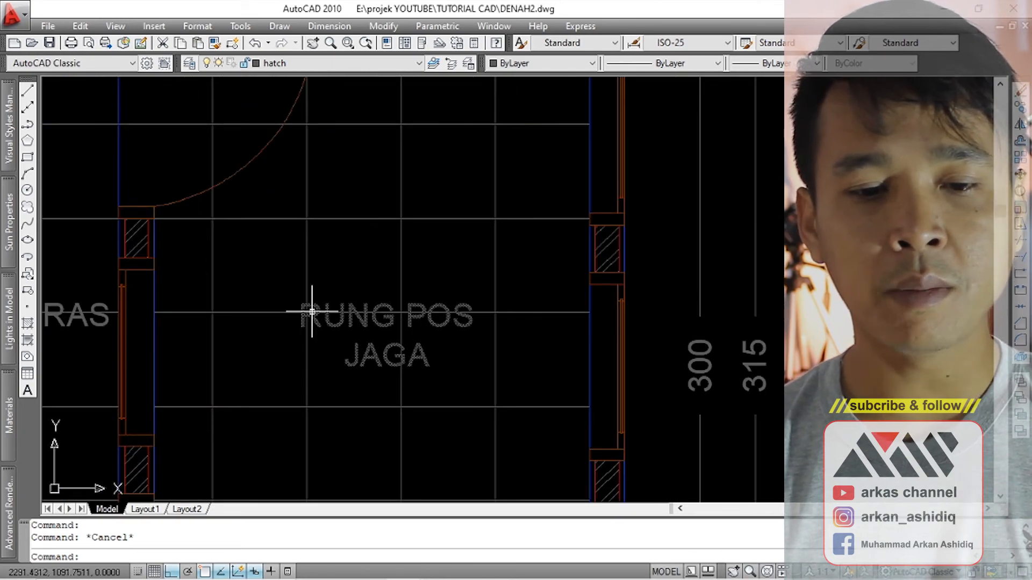
scroll(350, 290, "down", 3)
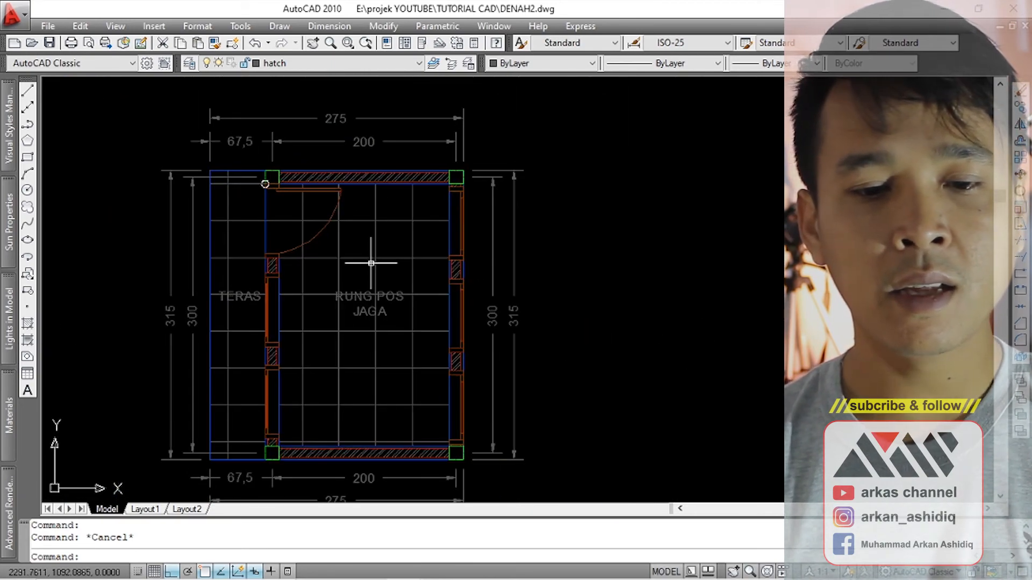
Edit the main room's floor hatch and add the RUNG POS JAGA label as a boundary object.
scroll(376, 258, "up", 3)
mouse_move(416, 246)
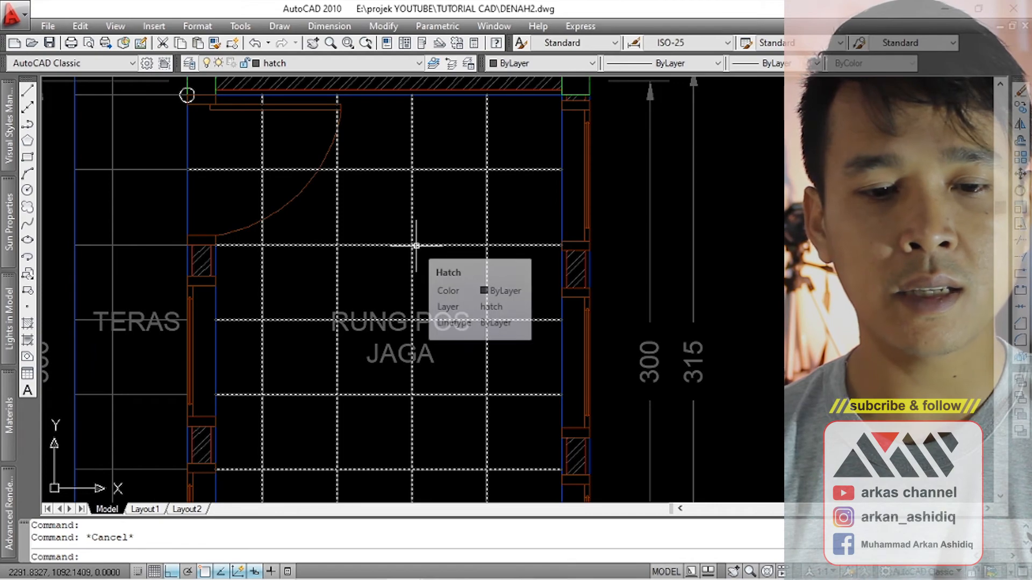
double_click(417, 245)
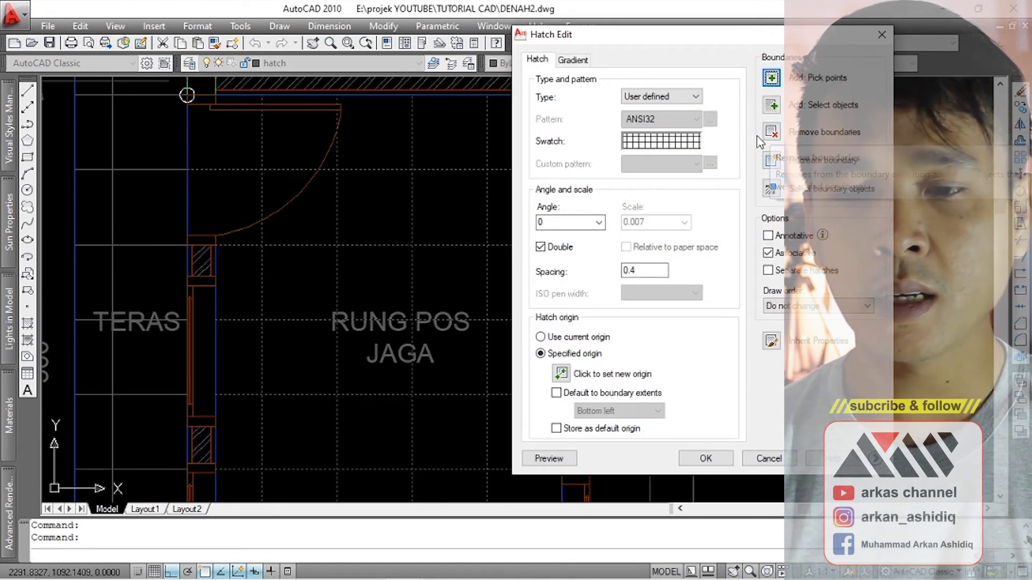
left_click(773, 107)
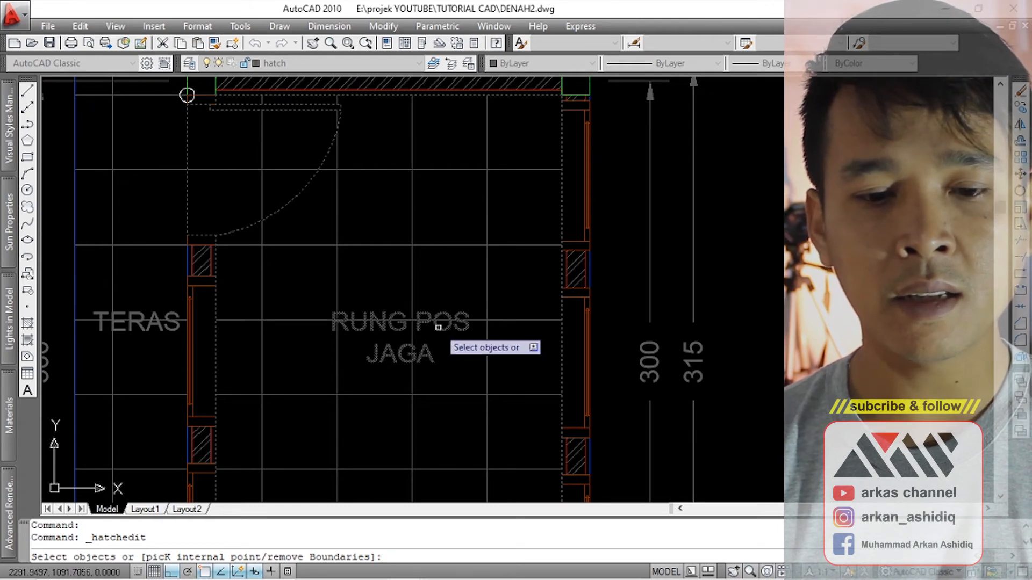
left_click(441, 329)
key("Return")
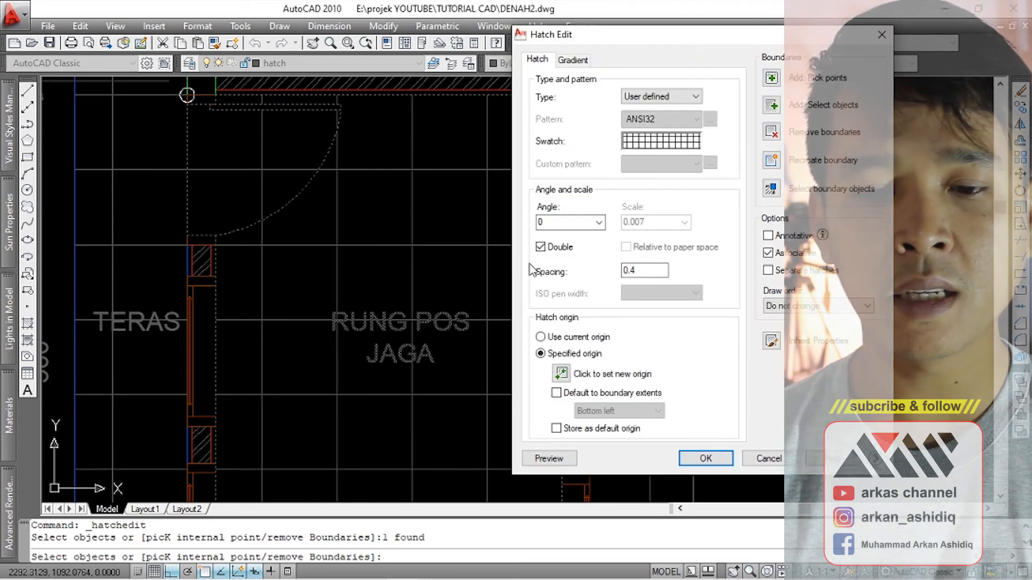
left_click(706, 458)
scroll(438, 353, "down", 5)
scroll(461, 276, "up", 8)
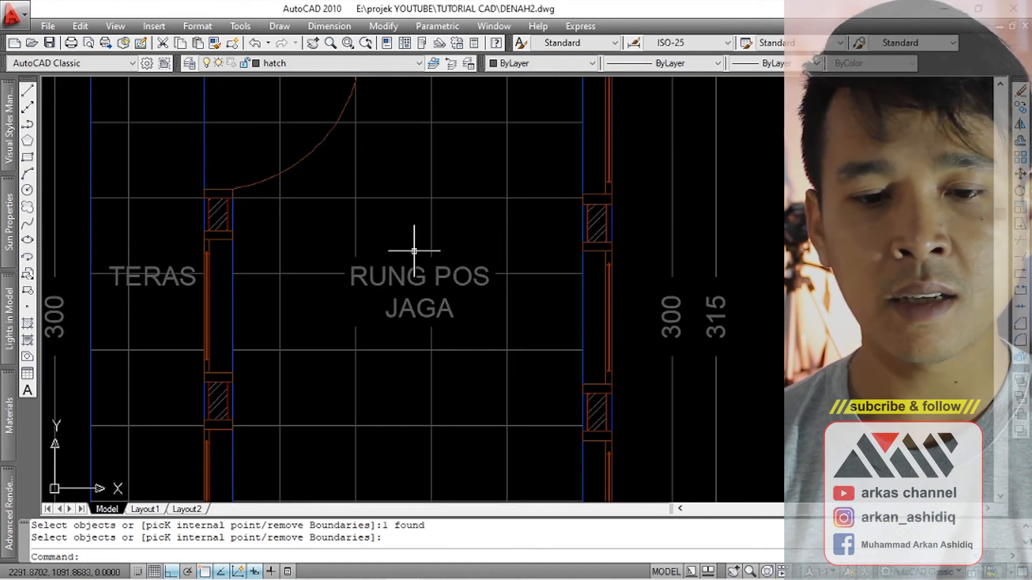
Edit the terrace floor hatch and add the TERAS label to its boundary objects.
middle_click_drag(242, 272, 460, 263)
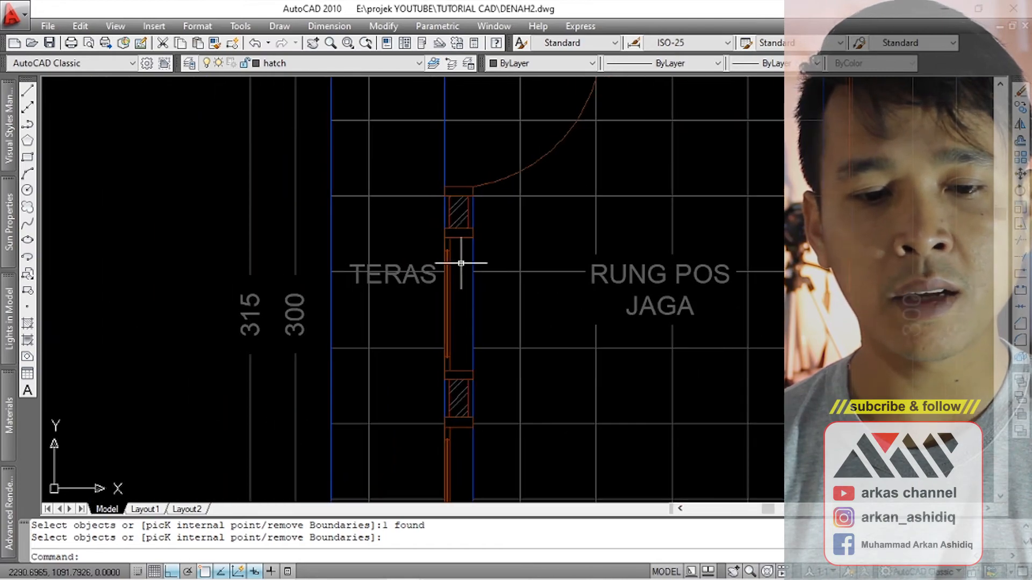
left_click(367, 226)
double_click(371, 228)
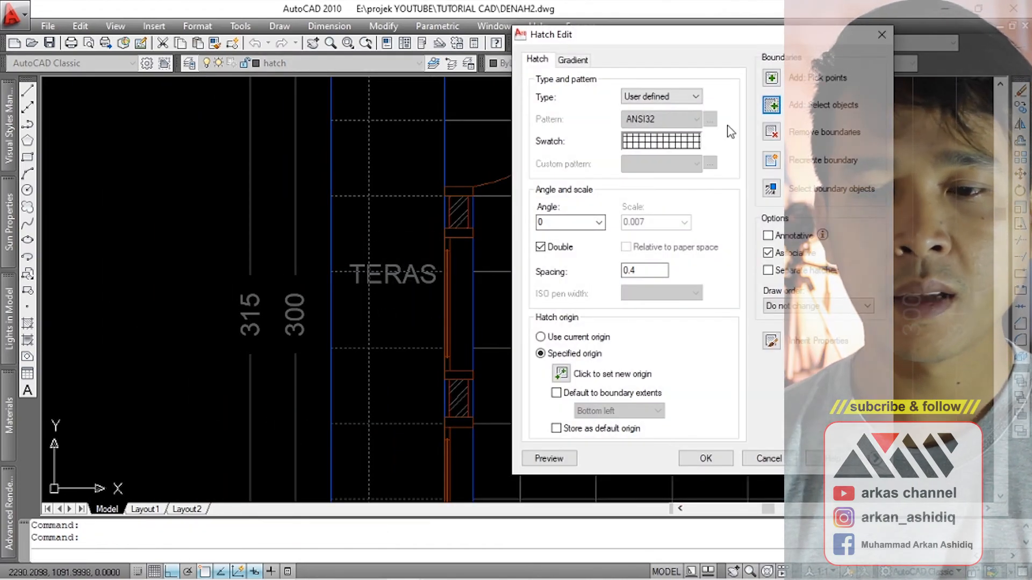
left_click(772, 106)
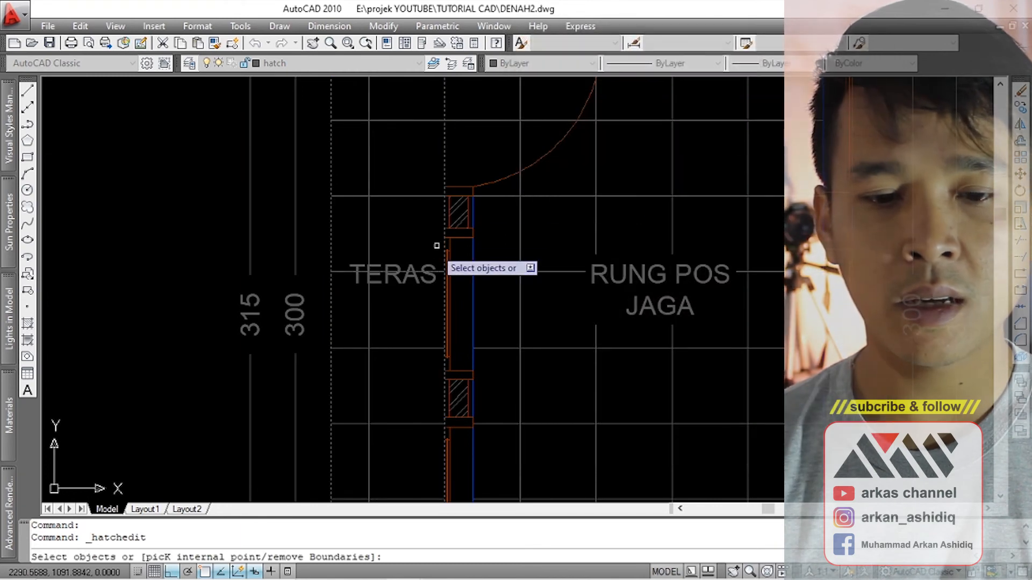
scroll(389, 267, "up", 1)
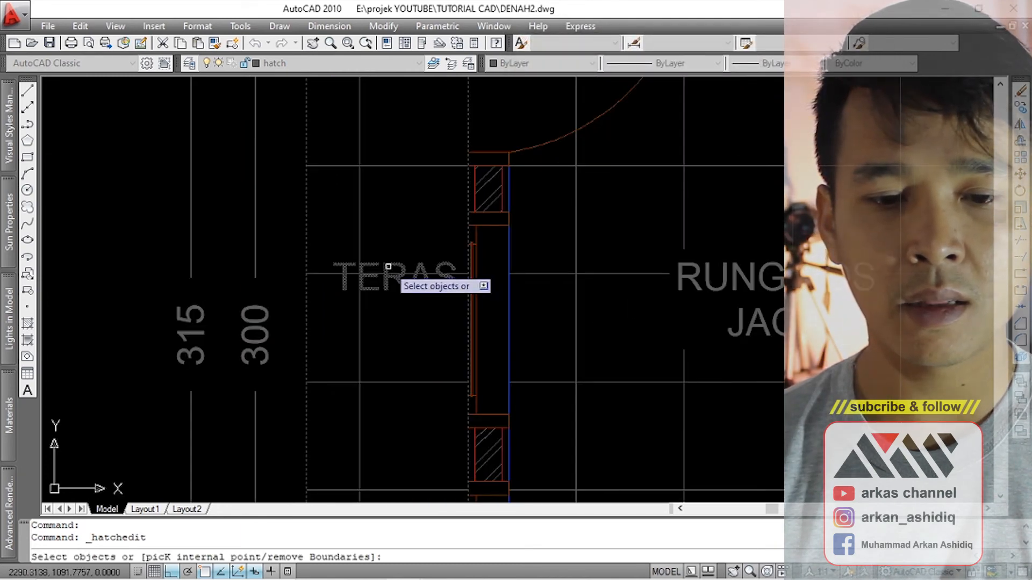
left_click(388, 273)
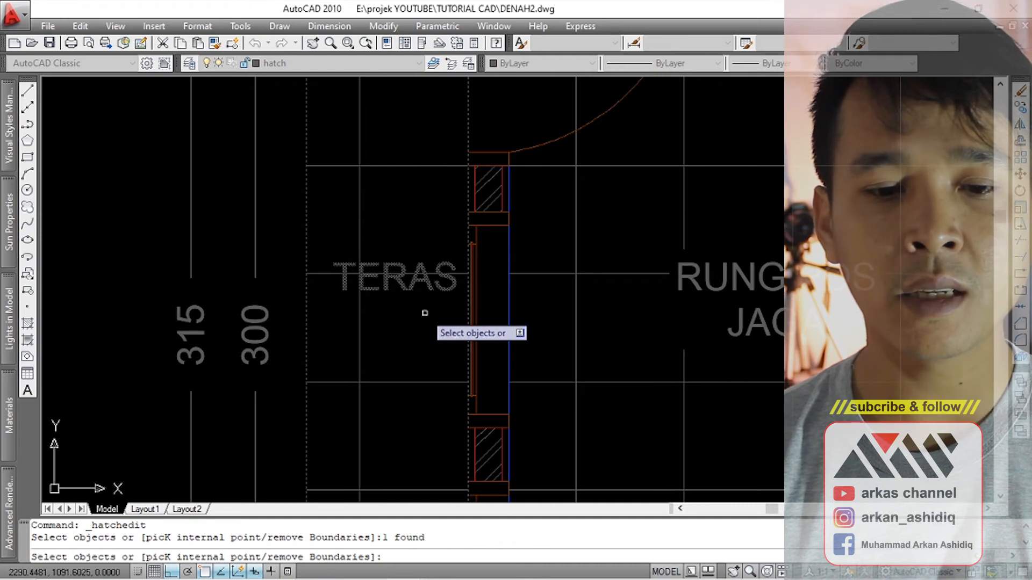
key("Return")
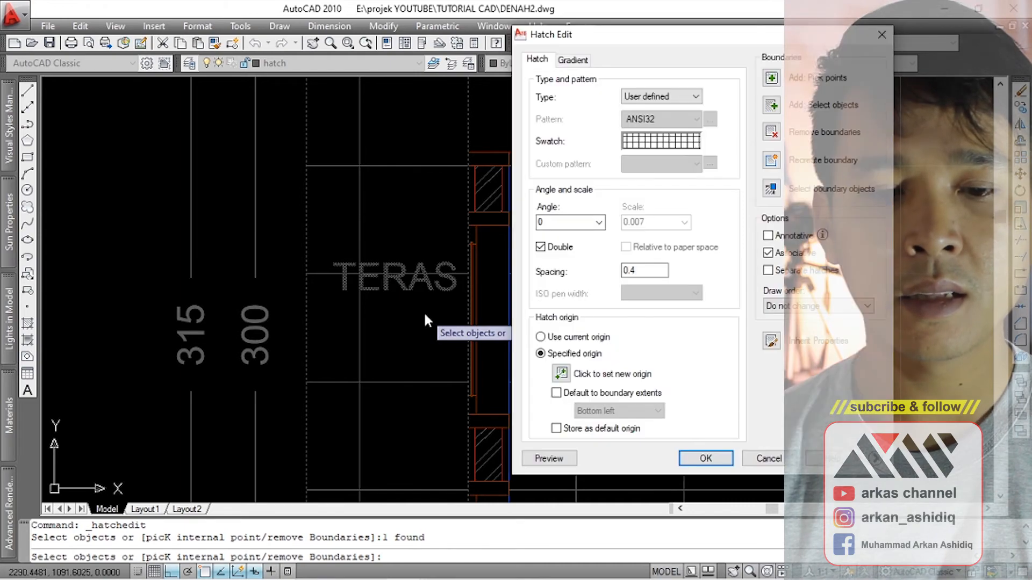
left_click(705, 458)
scroll(430, 317, "down", 1)
middle_click_drag(457, 298, 410, 295)
scroll(304, 288, "up", 1)
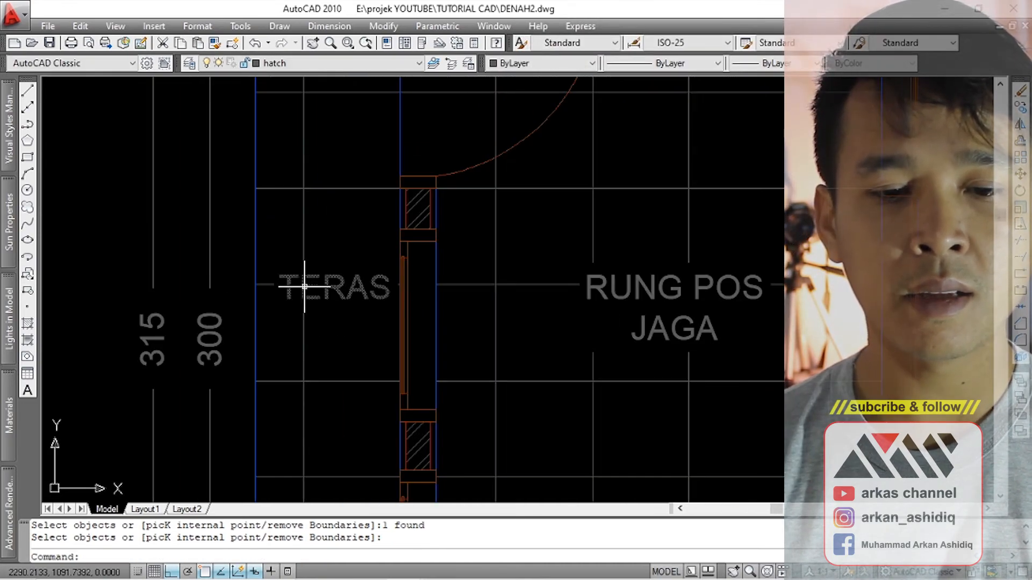
Review the whole floor plan with its dimensions, room labels and floor hatches.
scroll(403, 301, "down", 6)
scroll(426, 291, "up", 2)
middle_click_drag(426, 291, 438, 291)
type("z")
key("Return")
scroll(436, 295, "down", 4)
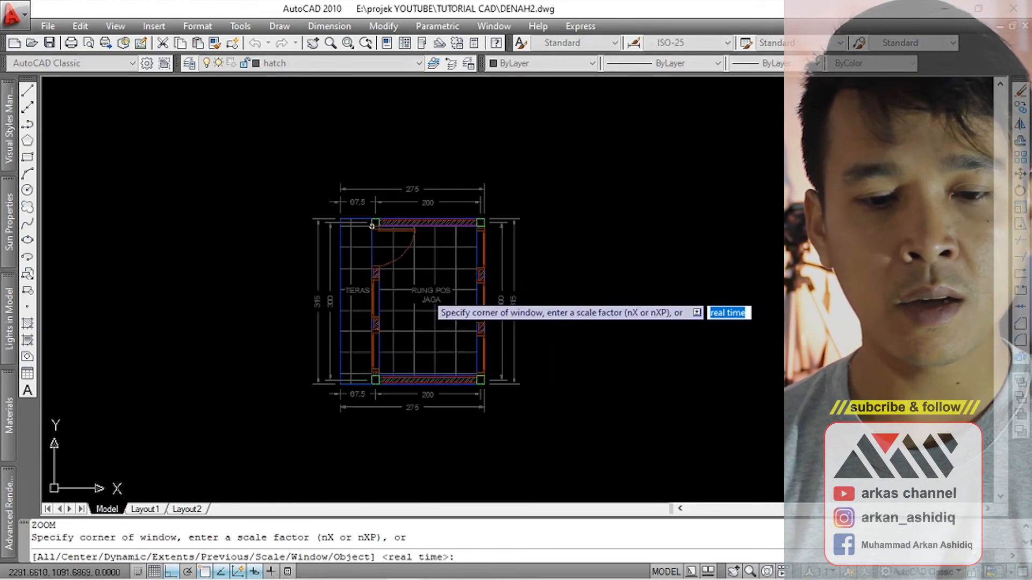
key("Escape")
scroll(464, 280, "up", 3)
middle_click_drag(462, 285, 413, 291)
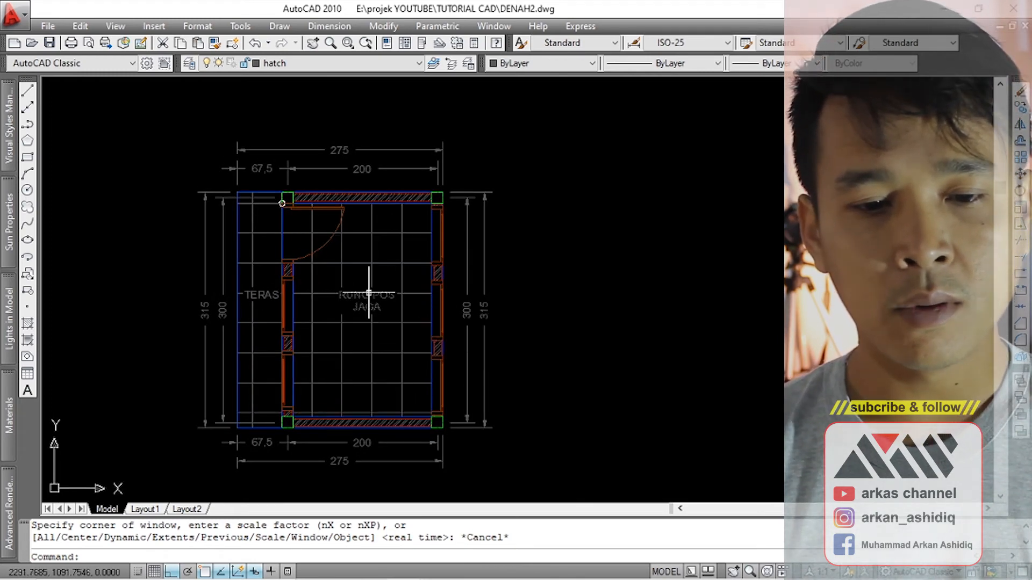
middle_click_drag(408, 287, 421, 283)
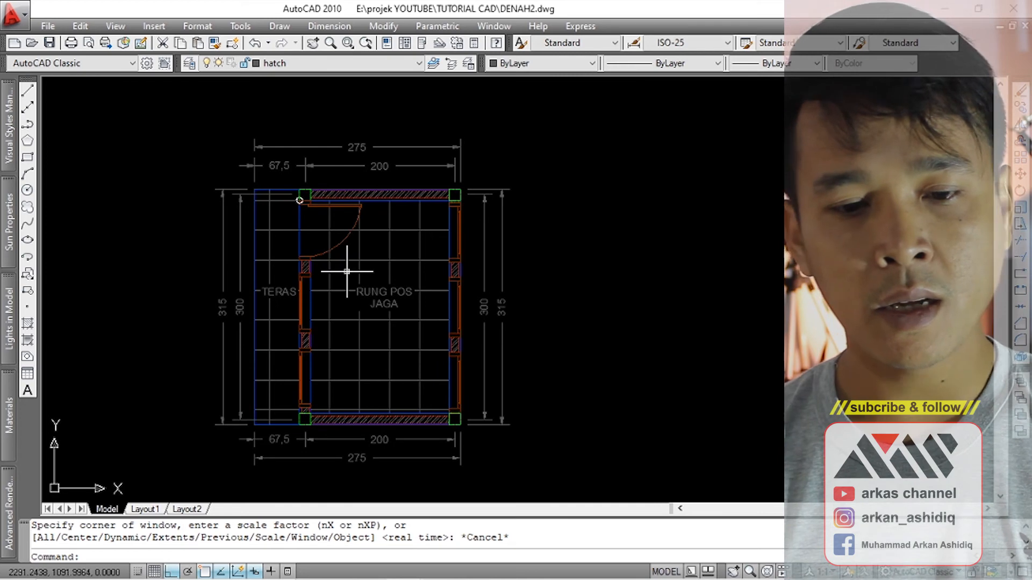
scroll(386, 294, "up", 3)
middle_click_drag(388, 300, 391, 291)
scroll(387, 291, "down", 4)
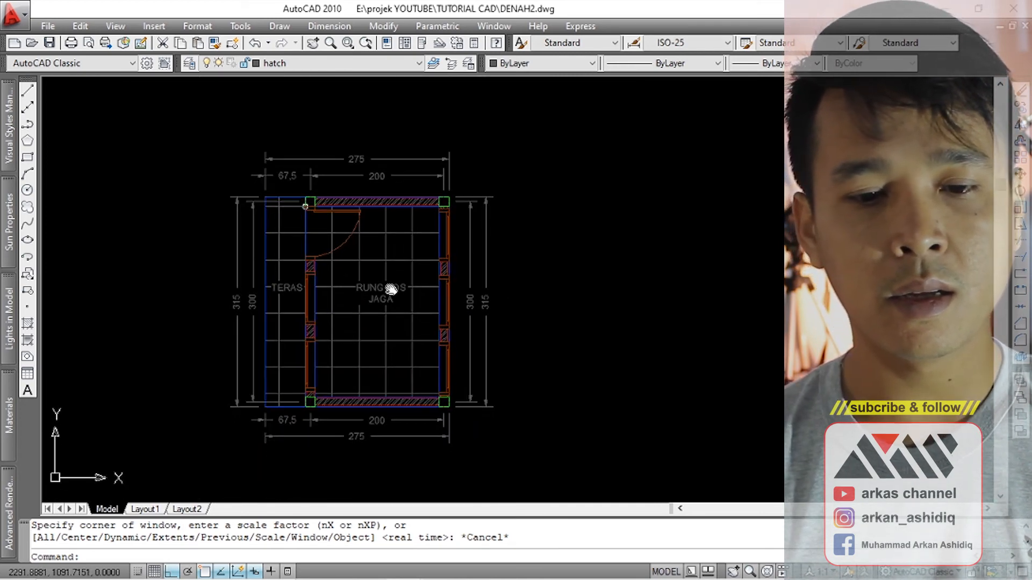